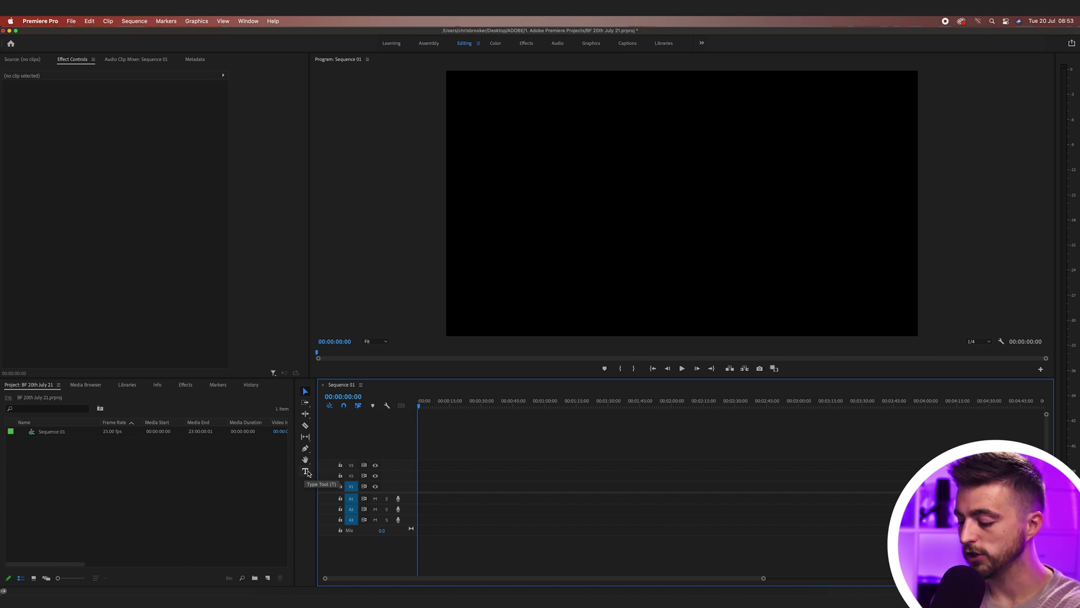
Create a text graphic reading "BROOKER" in the program frame with the Type tool.
{"action": "left_click", "coordinate": [306, 471]}
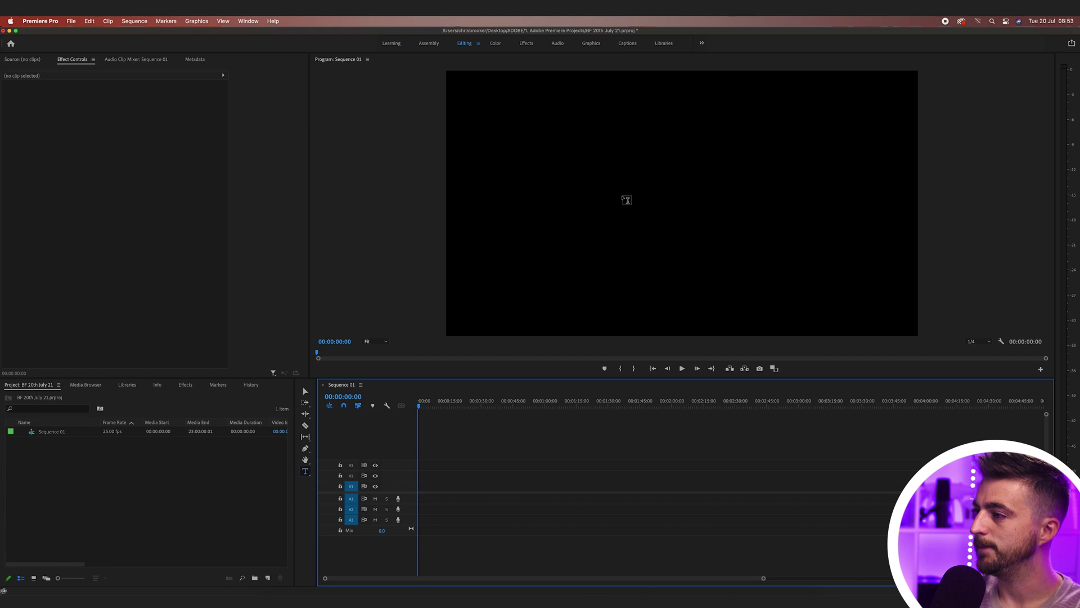
{"action": "left_click", "coordinate": [622, 195]}
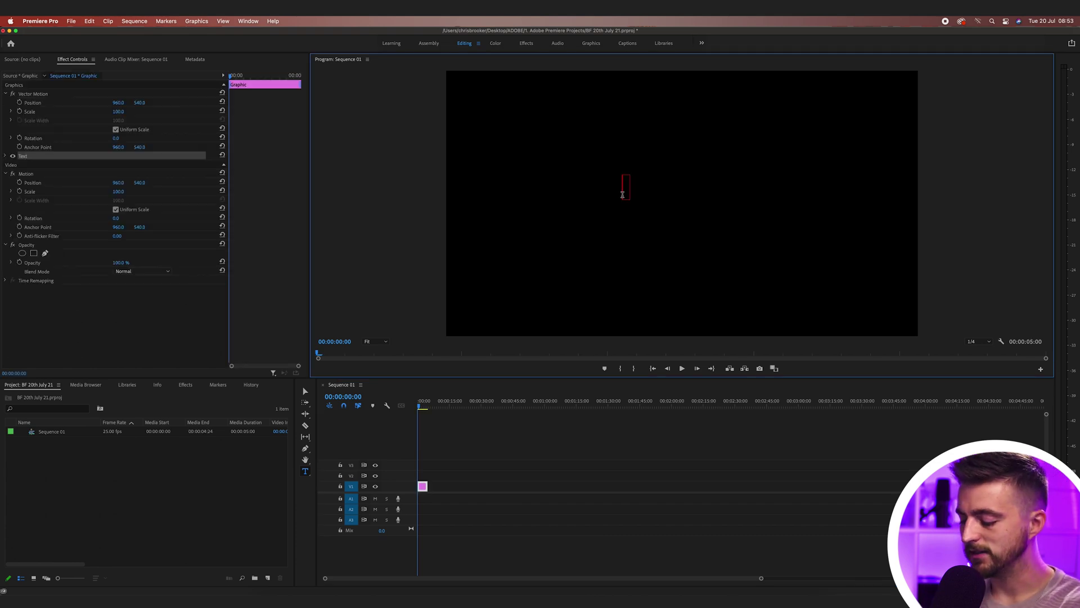
{"action": "type", "text": "BROOKER"}
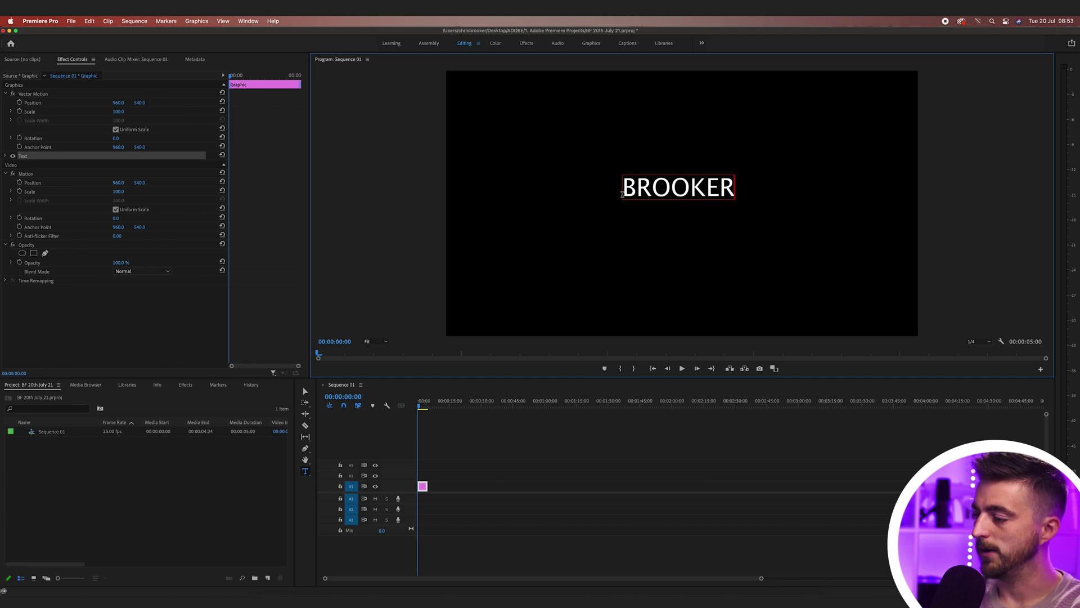
Set the font of the whole BROOKER text to Montserrat Bold in its source text settings.
{"action": "key", "text": "super+a"}
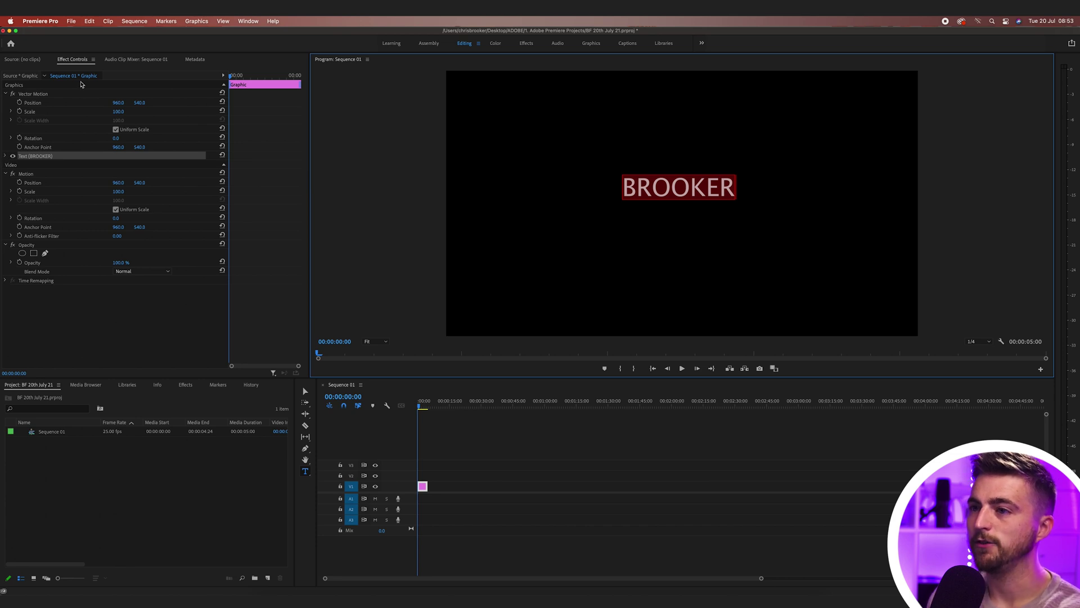
{"action": "left_click", "coordinate": [67, 61]}
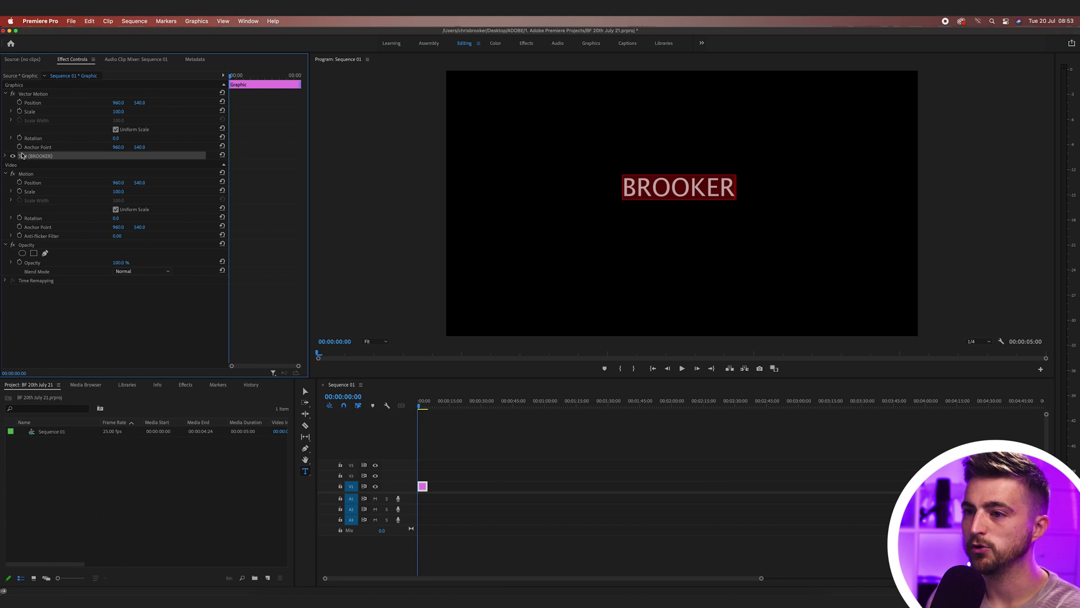
{"action": "left_click", "coordinate": [6, 156]}
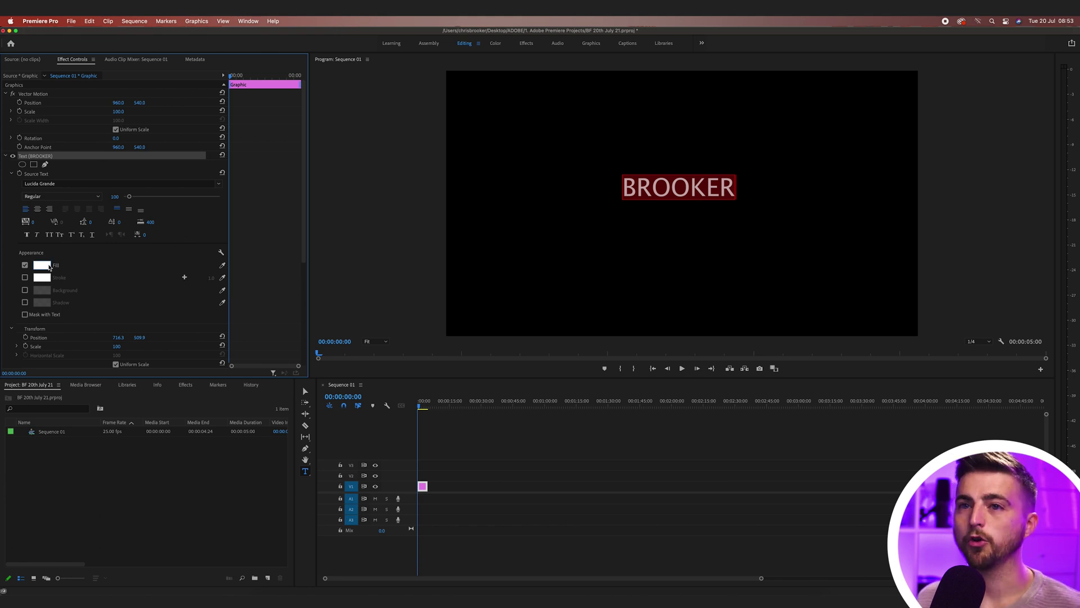
{"action": "left_click", "coordinate": [57, 183]}
{"action": "type", "text": "mon"}
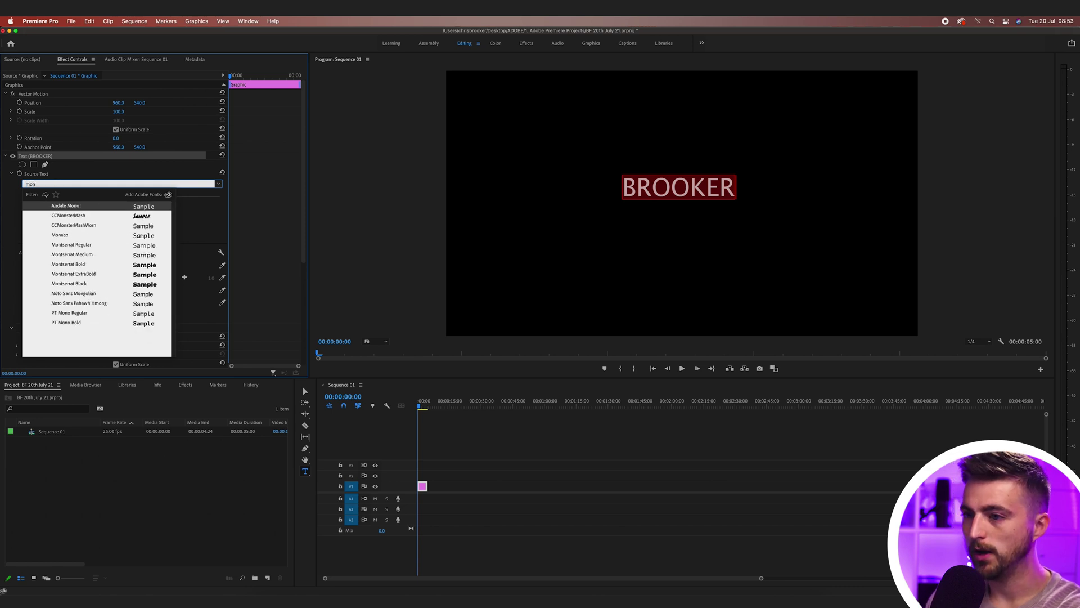
{"action": "type", "text": "ts"}
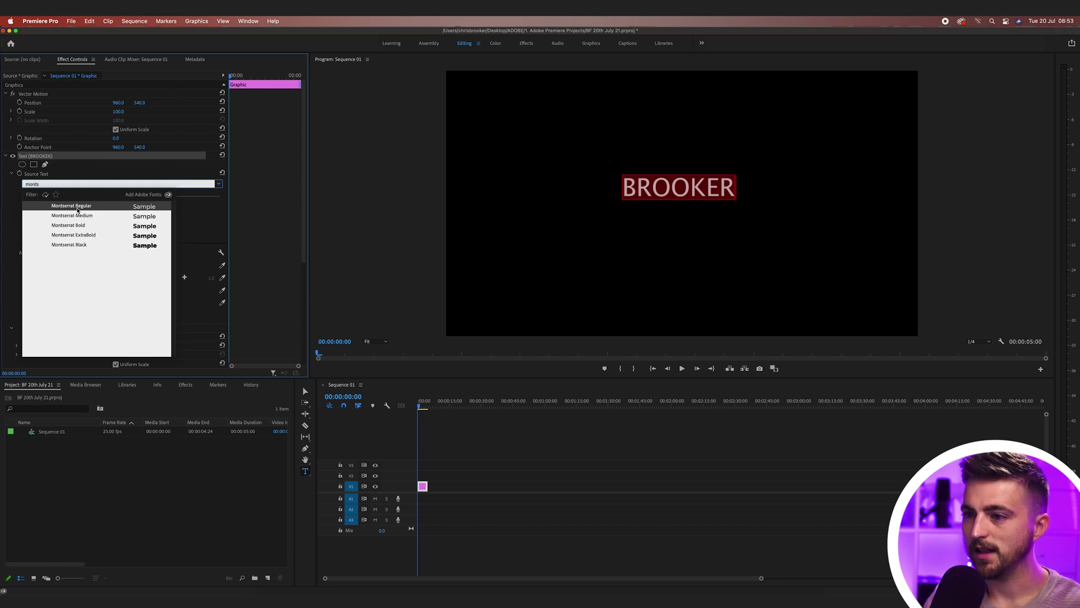
{"action": "left_click", "coordinate": [84, 226]}
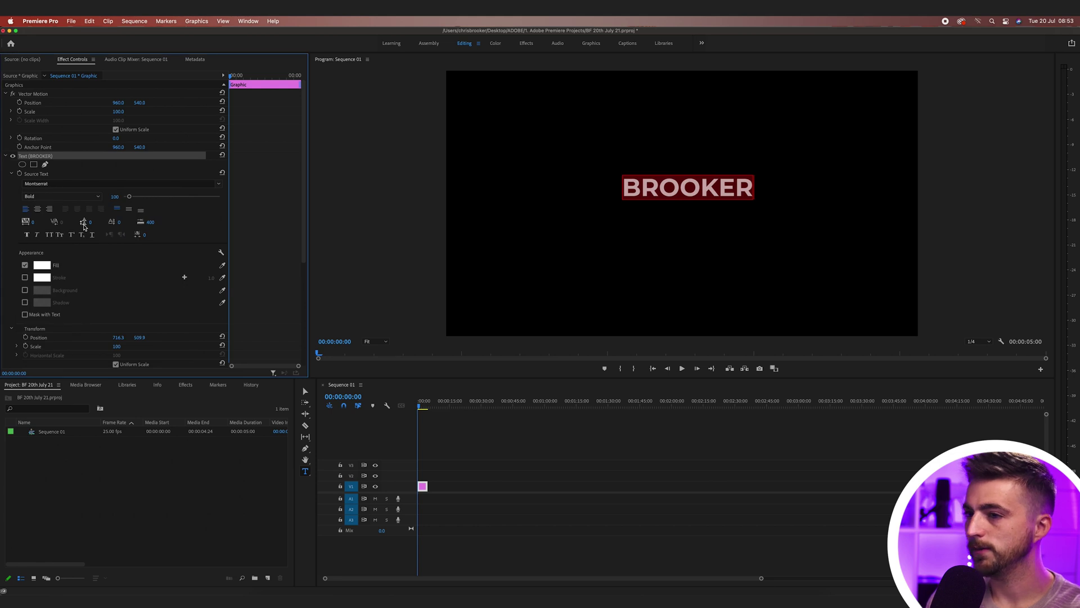
Try the ExtraBold and Black font styles on the title text and return it to Bold.
{"action": "left_click", "coordinate": [51, 196]}
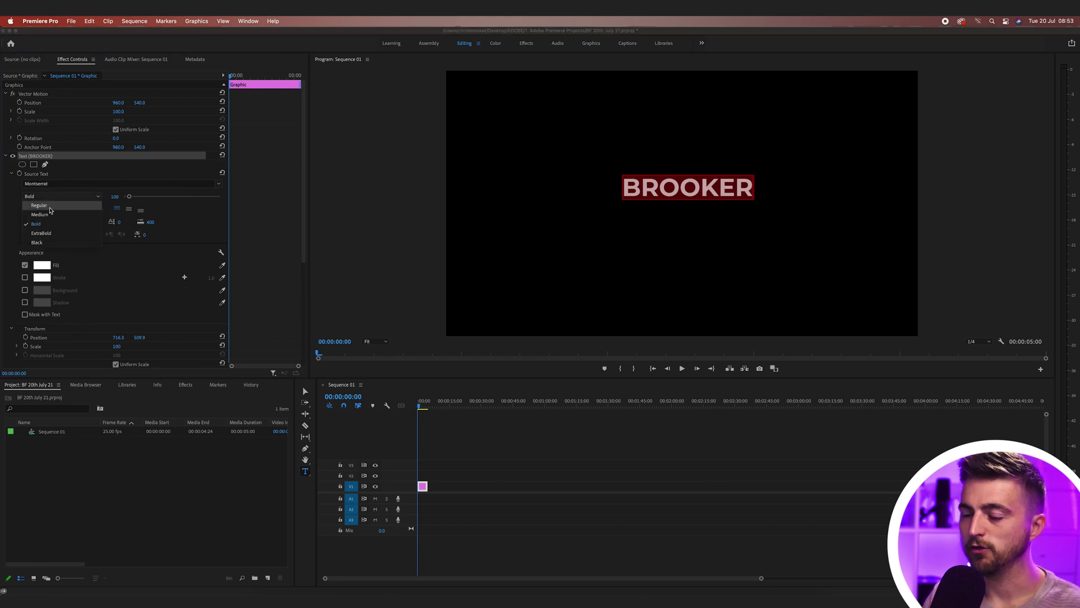
{"action": "left_click", "coordinate": [41, 233]}
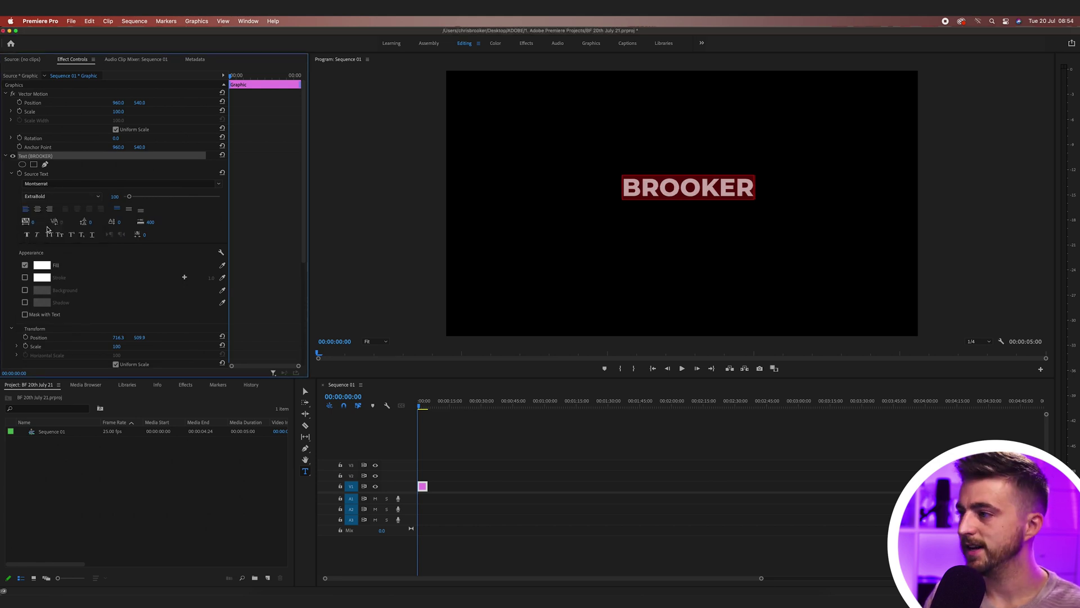
{"action": "left_click", "coordinate": [49, 195]}
{"action": "left_click", "coordinate": [45, 224]}
{"action": "left_click", "coordinate": [50, 197]}
{"action": "left_click", "coordinate": [47, 243]}
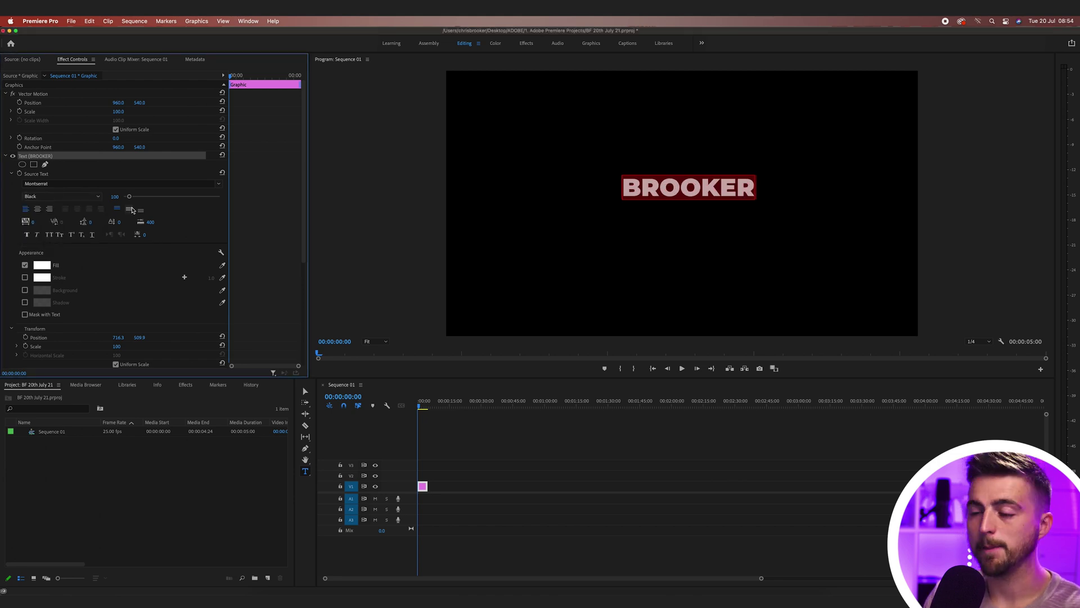
{"action": "left_click", "coordinate": [91, 198]}
{"action": "left_click", "coordinate": [37, 224]}
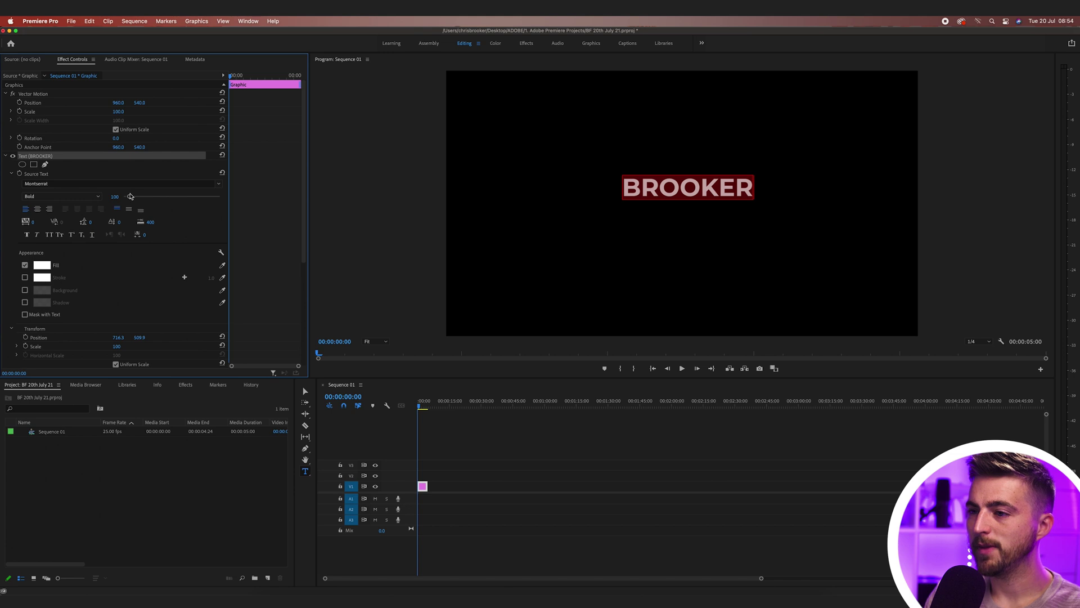
Enlarge the title text to font size 197 and centre-align it horizontally.
{"action": "left_click_drag", "start_coordinate": [128, 198], "coordinate": [135, 198]}
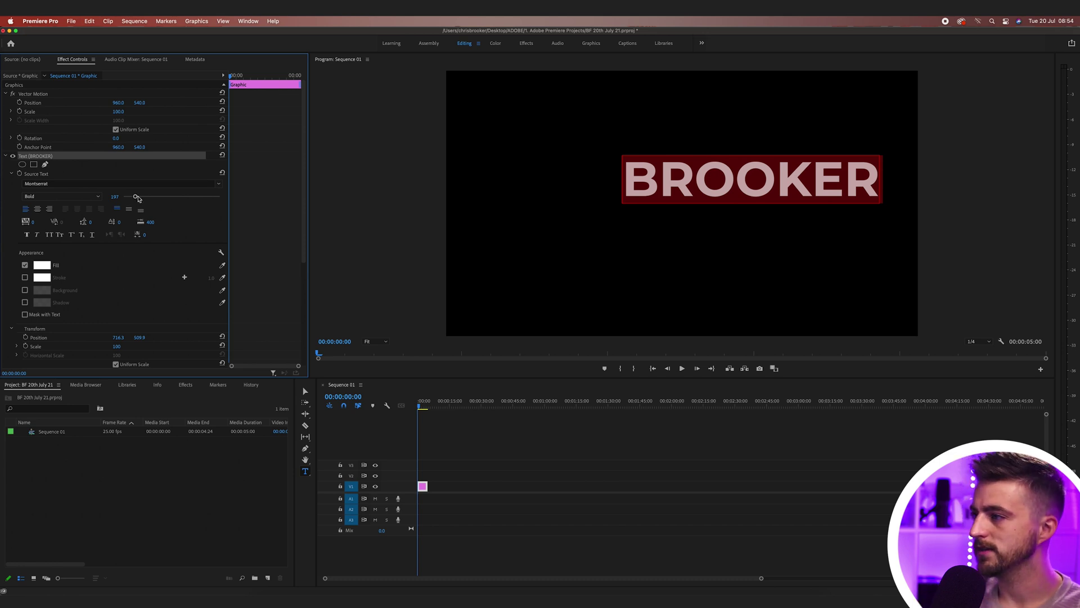
{"action": "left_click", "coordinate": [37, 208]}
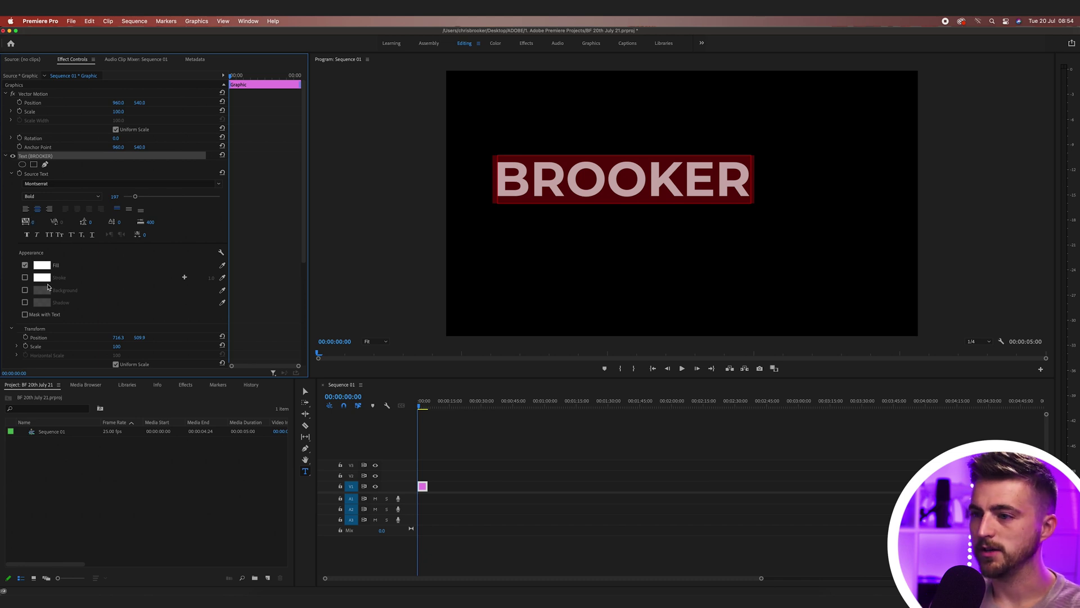
Choose white (FFFFFF) as the fill colour of the title text.
{"action": "left_click", "coordinate": [42, 265]}
{"action": "left_click_drag", "start_coordinate": [498, 318], "coordinate": [386, 385]}
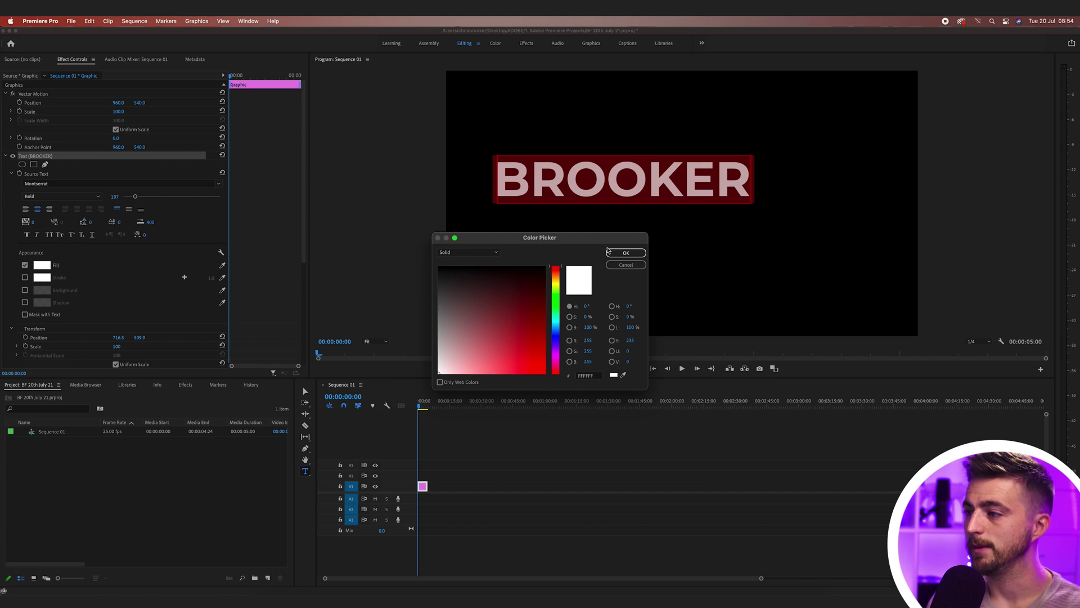
{"action": "left_click", "coordinate": [631, 253]}
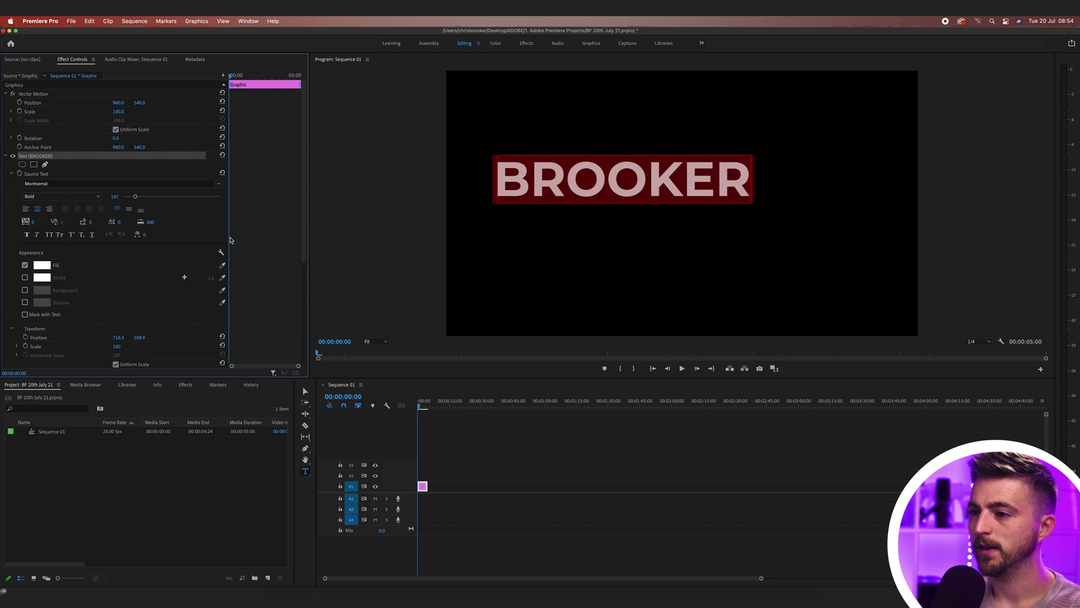
Reset the text layer's Transform position and centre-align the text vertically.
{"action": "scroll", "coordinate": [177, 262], "scroll_direction": "down", "scroll_amount": 5}
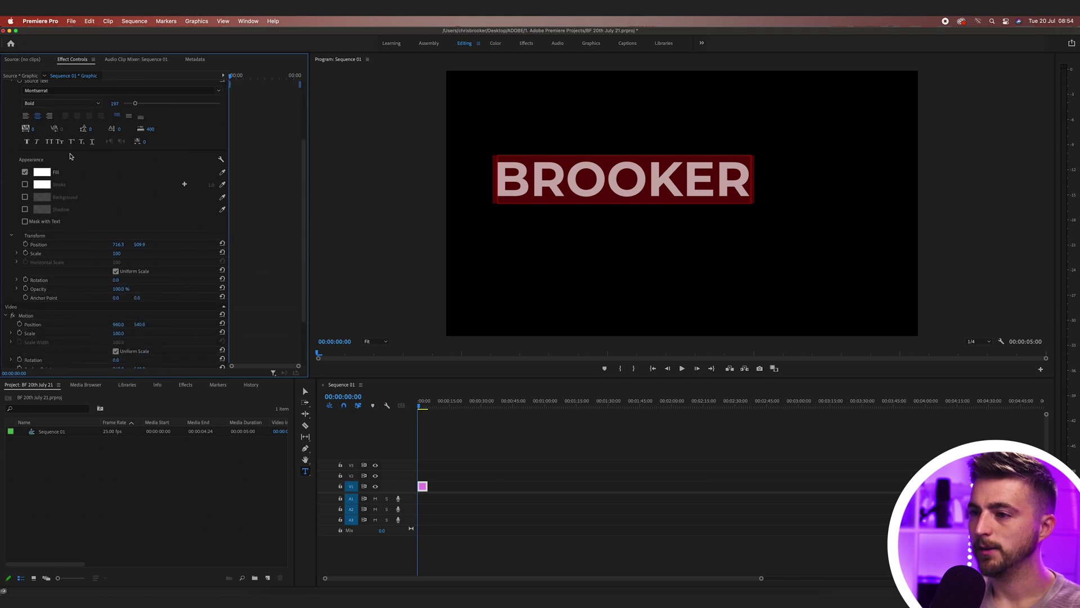
{"action": "left_click", "coordinate": [222, 243]}
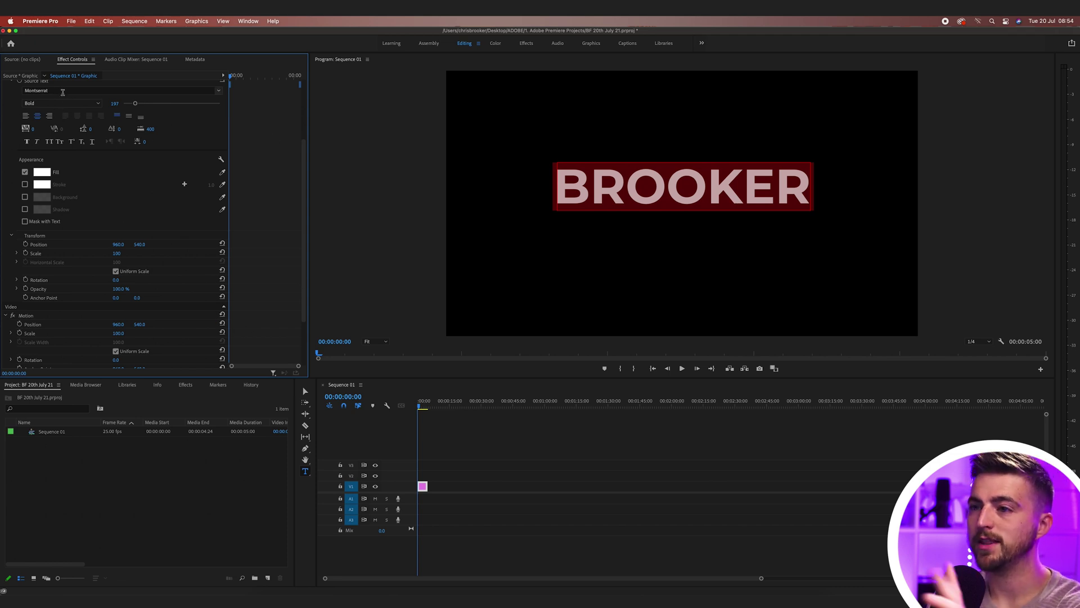
{"action": "left_click", "coordinate": [129, 117]}
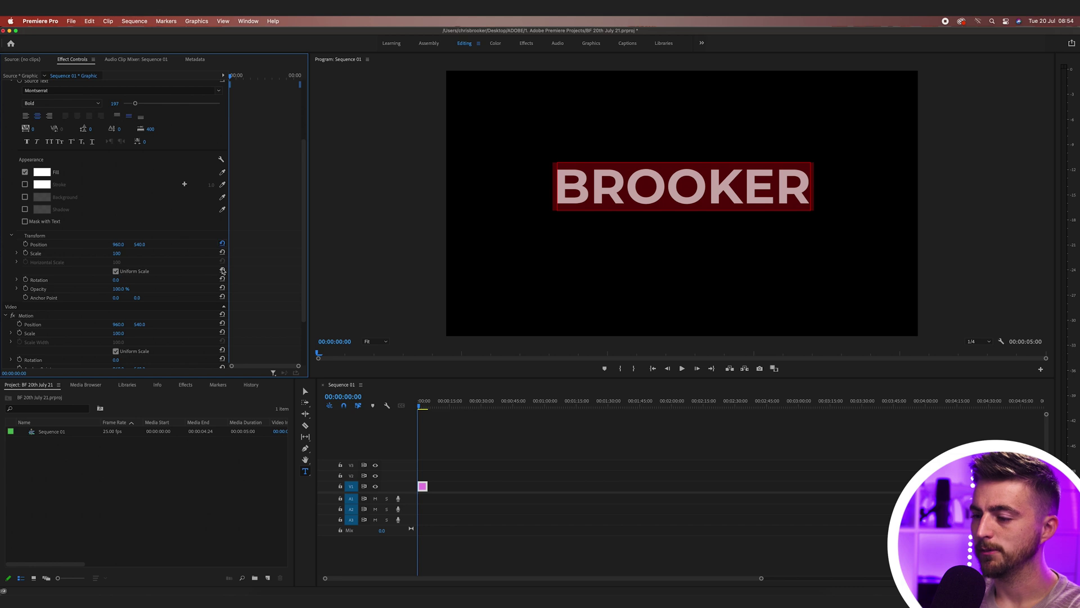
Set the vertical Vector Motion position of the title graphic to 600 and deselect the clip.
{"action": "scroll", "coordinate": [250, 306], "scroll_direction": "up", "scroll_amount": 5}
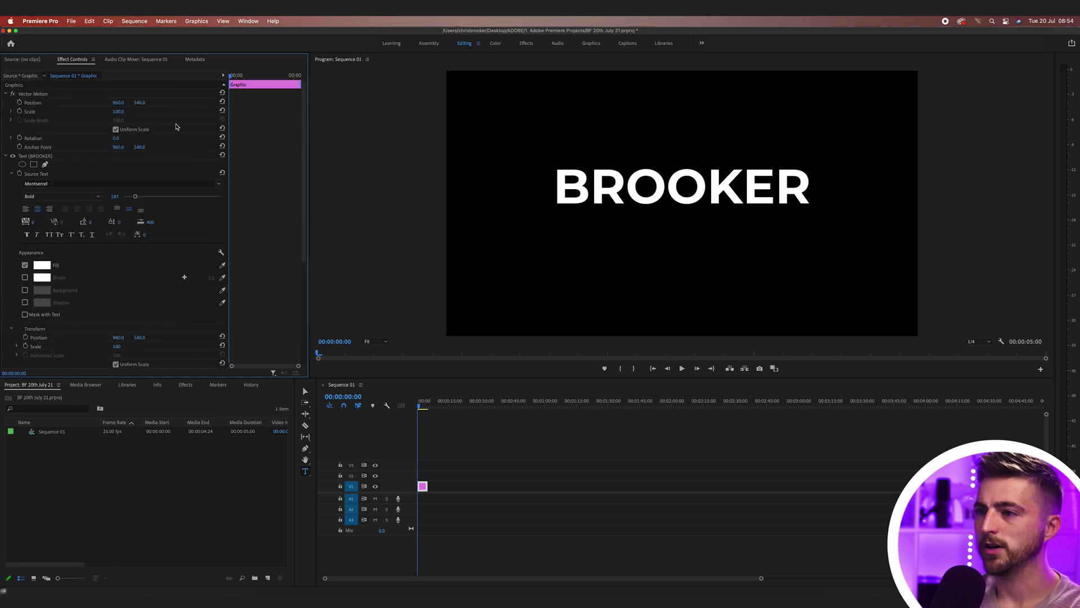
{"action": "left_click_drag", "start_coordinate": [135, 105], "coordinate": [144, 103]}
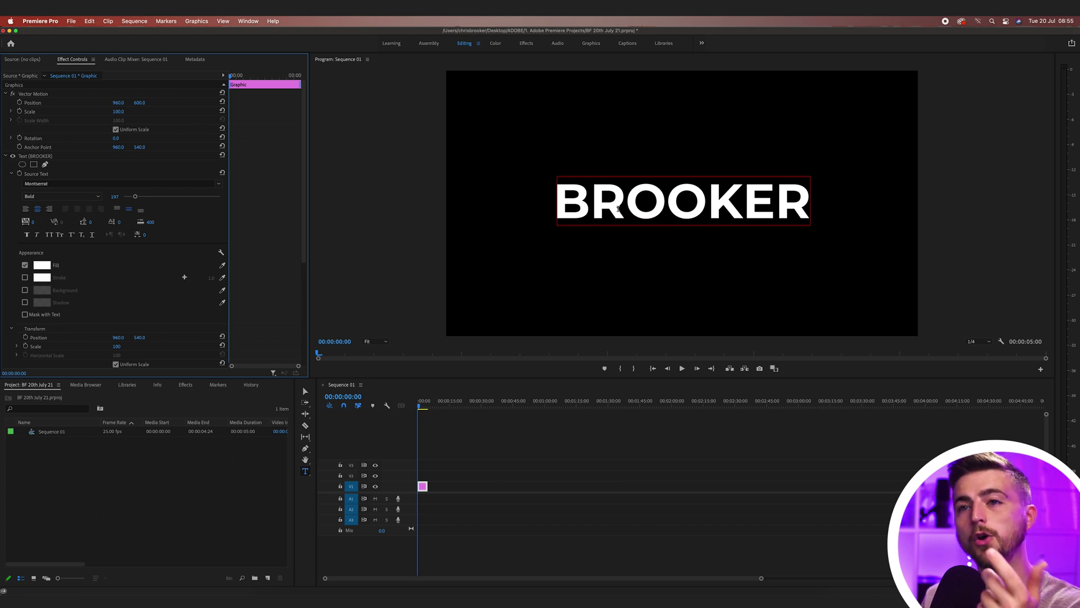
{"action": "left_click", "coordinate": [486, 466]}
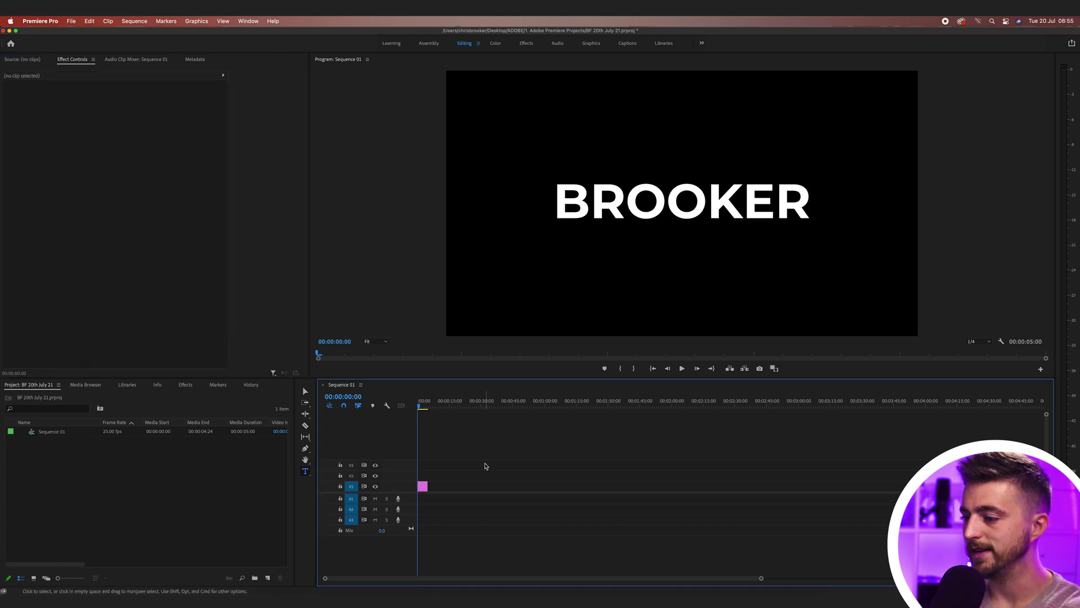
Delete the letters ROOKER from the title clip's text so that only the B remains.
{"action": "key", "text": "equal"}
{"action": "key", "text": "equal"}
{"action": "key", "text": "equal"}
{"action": "key", "text": "="}
{"action": "key", "text": "-"}
{"action": "key", "text": "-"}
{"action": "key", "text": "="}
{"action": "key", "text": "="}
{"action": "key", "text": "="}
{"action": "left_click", "coordinate": [520, 485]}
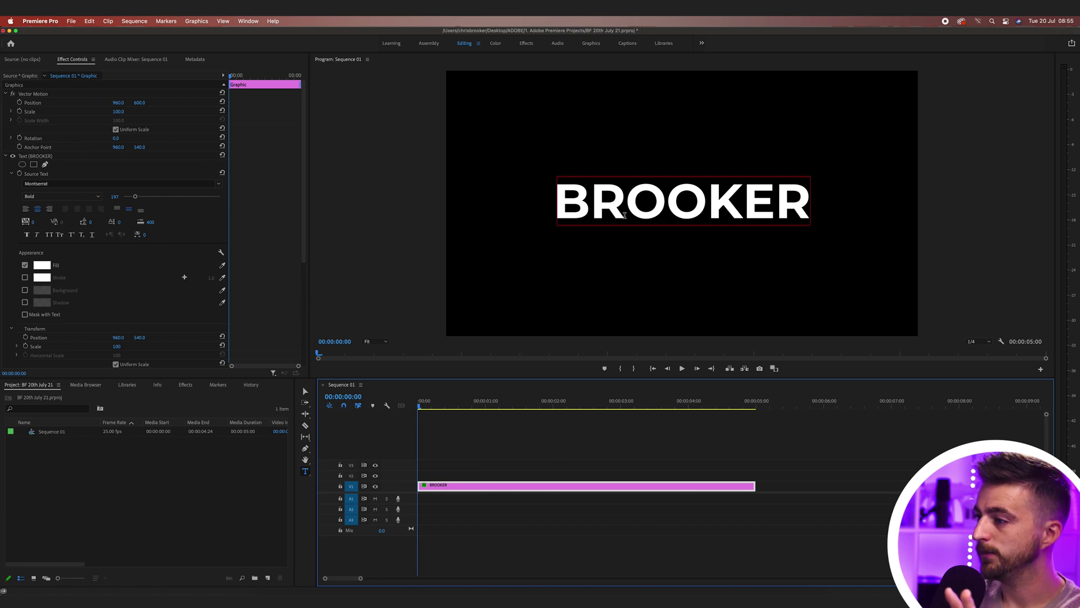
{"action": "left_click_drag", "start_coordinate": [589, 201], "coordinate": [883, 198]}
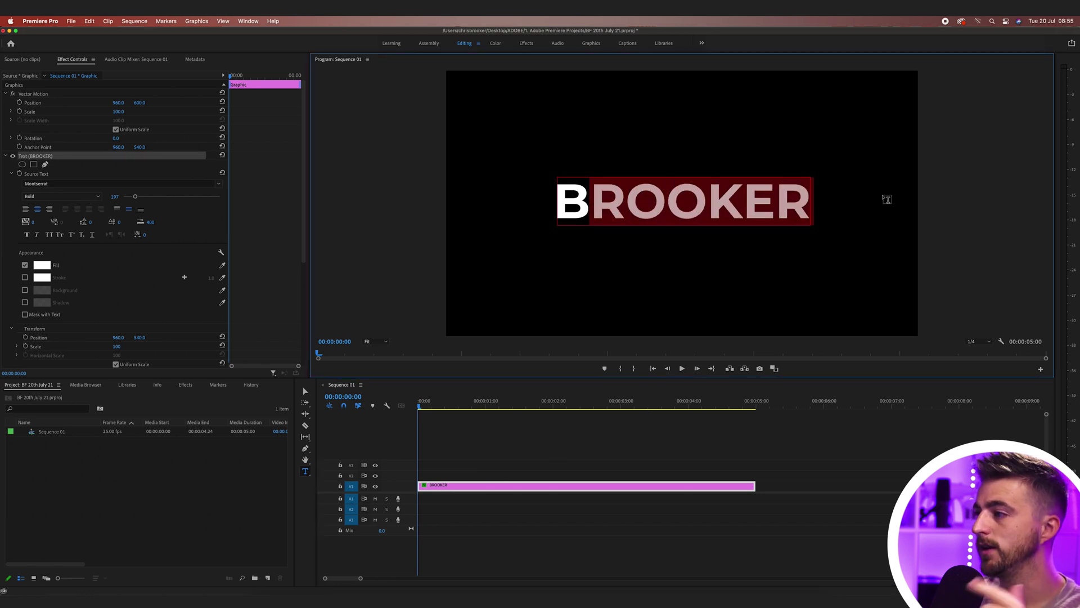
{"action": "key", "text": "BackSpace"}
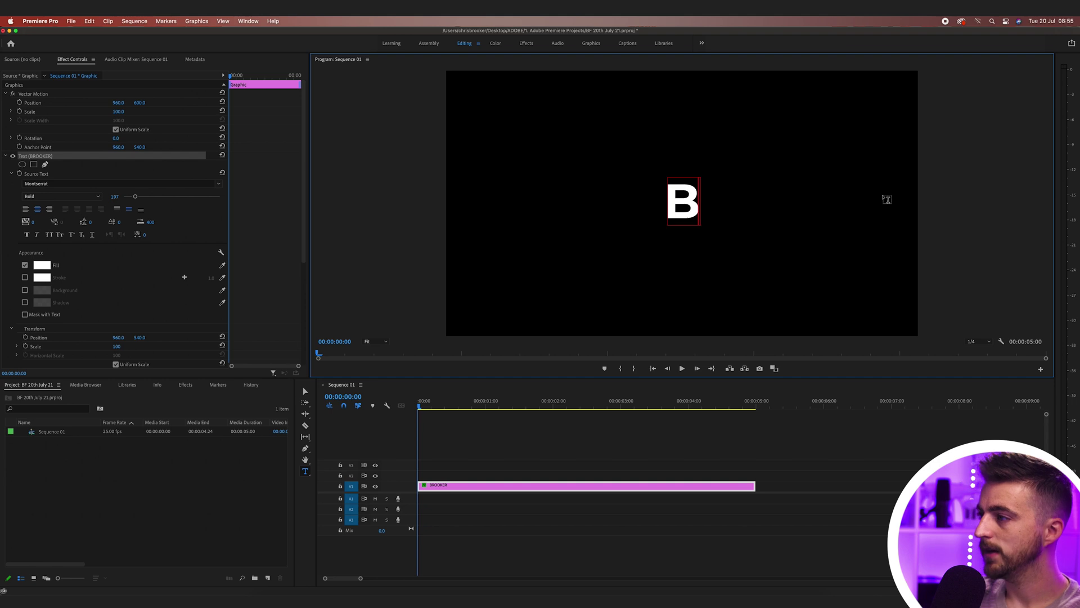
{"action": "left_click", "coordinate": [487, 462]}
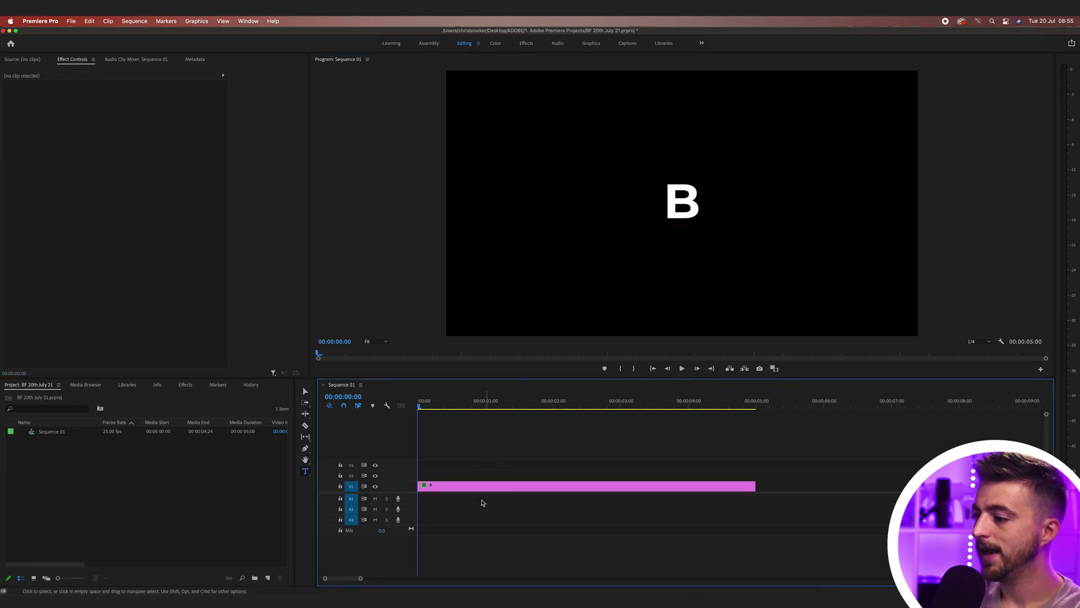
Try duplicating the B clip onto the video track directly above it.
{"action": "left_click", "coordinate": [467, 486]}
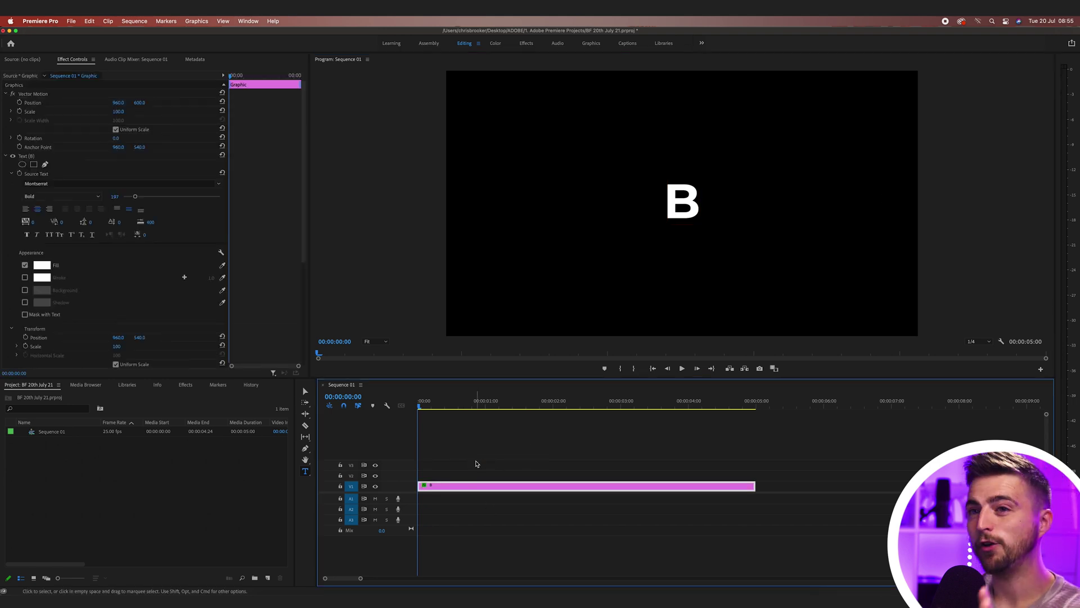
{"action": "left_click_drag", "start_coordinate": [463, 485], "coordinate": [463, 475]}
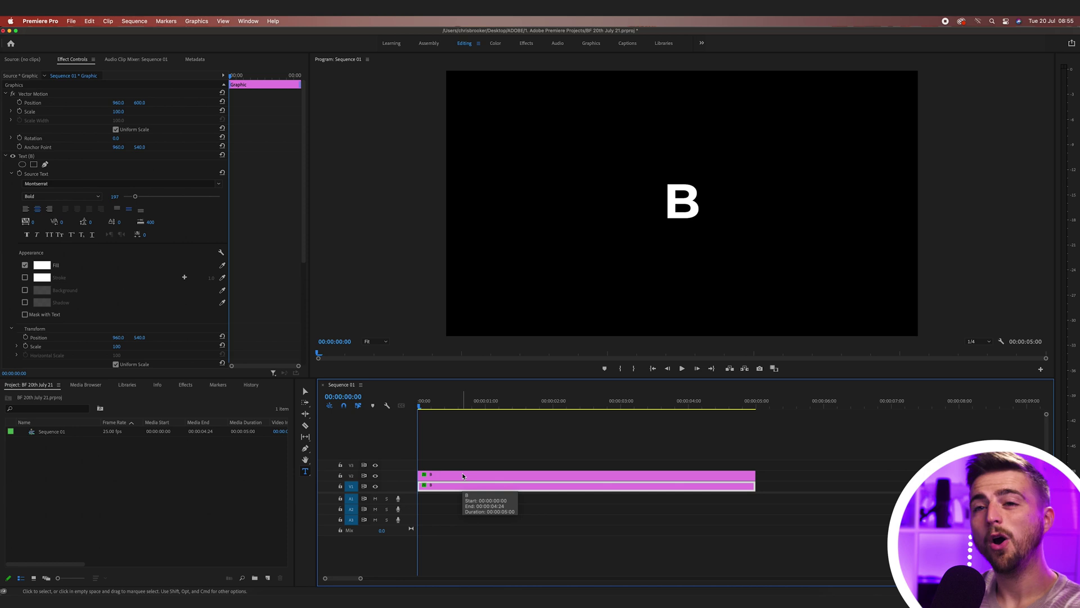
{"action": "left_click_drag", "start_coordinate": [458, 476], "coordinate": [458, 491]}
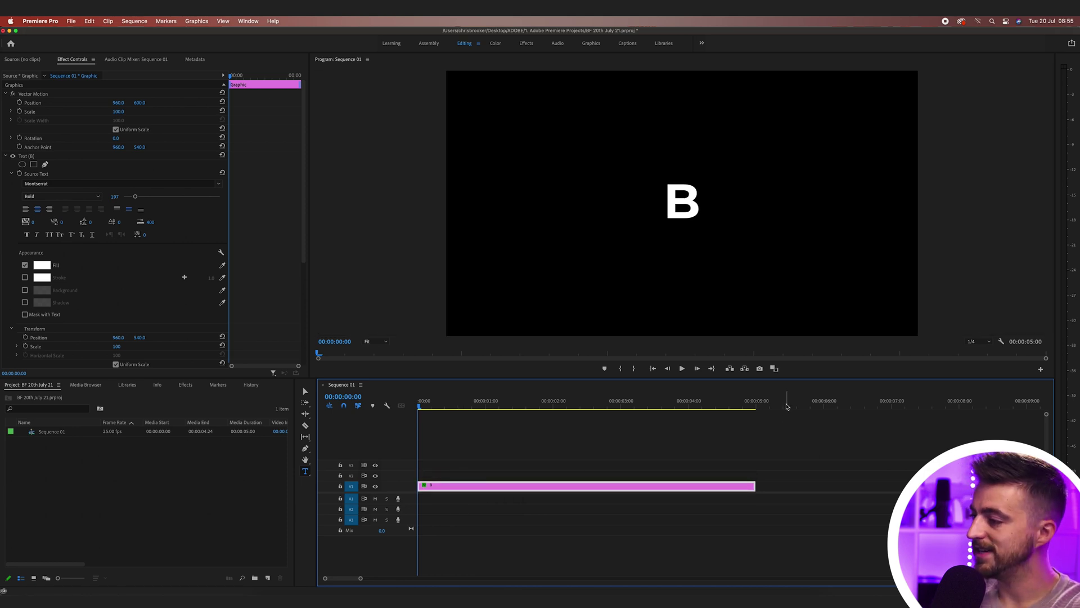
Paste a copy of the B clip after the original and move it to track V2, directly above the original.
{"action": "left_click", "coordinate": [786, 406]}
{"action": "key", "text": "super+v"}
{"action": "key", "text": "minus"}
{"action": "key", "text": "minus"}
{"action": "key", "text": "minus"}
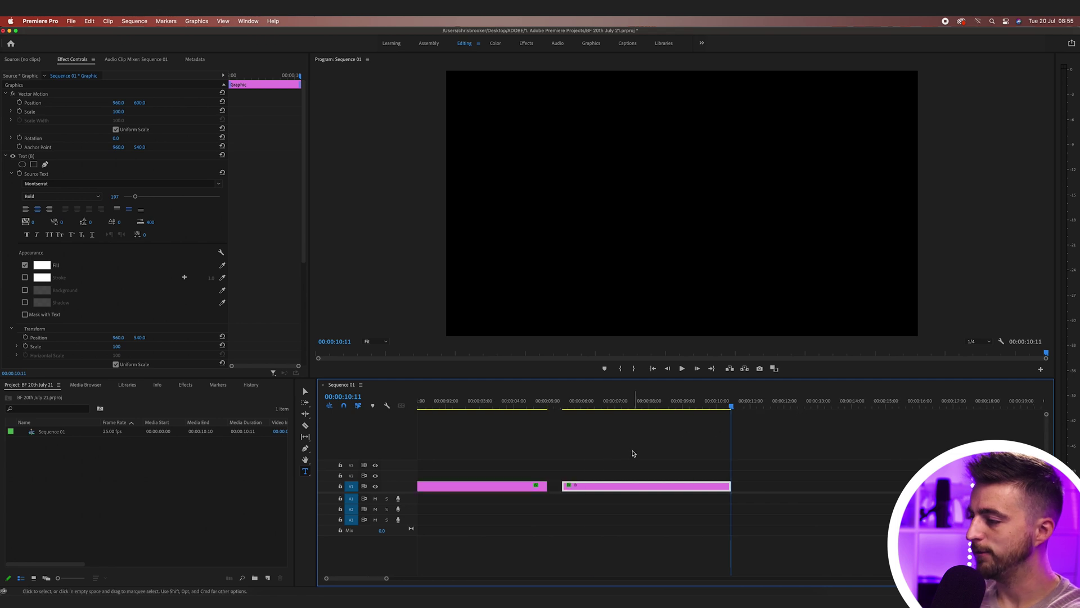
{"action": "left_click_drag", "start_coordinate": [466, 406], "coordinate": [372, 411]}
{"action": "key", "text": "equal"}
{"action": "left_click_drag", "start_coordinate": [514, 486], "coordinate": [423, 478]}
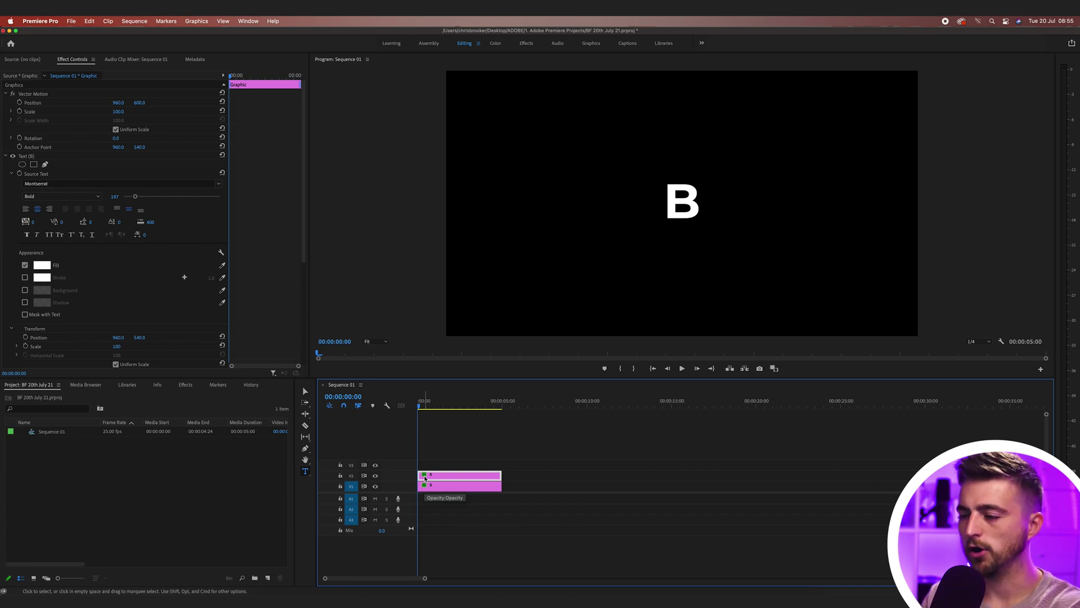
Duplicate the B clip onto tracks V3 through V7, aligned with the originals, and select the bottom clip on V1.
{"action": "key", "text": "="}
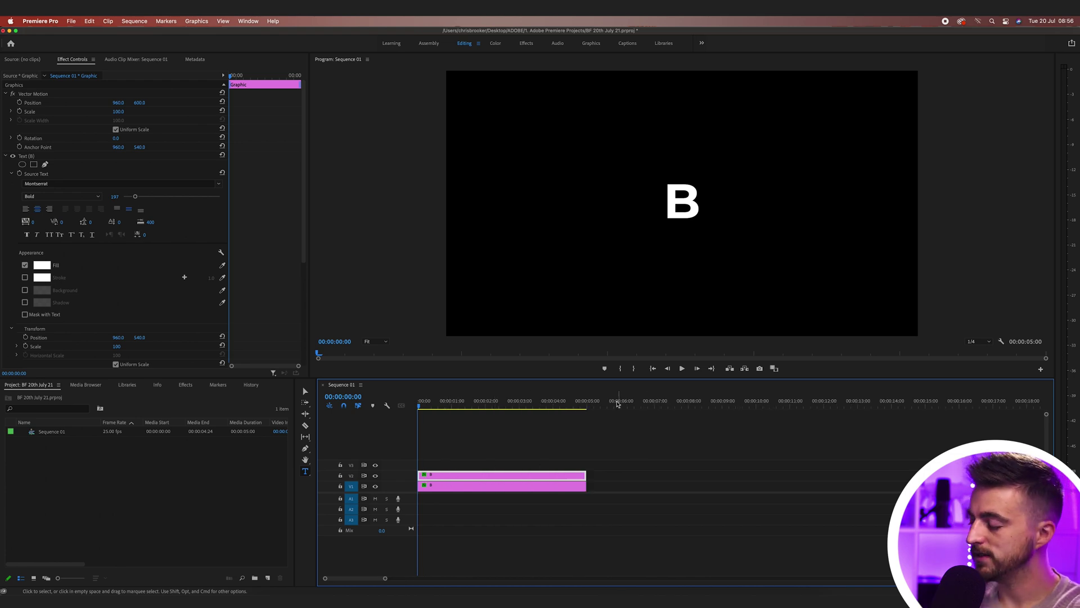
{"action": "left_click", "coordinate": [614, 402]}
{"action": "left_click_drag", "start_coordinate": [459, 476], "coordinate": [459, 466], "text": "alt"}
{"action": "left_click_drag", "start_coordinate": [459, 465], "coordinate": [477, 427], "text": "alt"}
{"action": "left_click", "coordinate": [492, 403]}
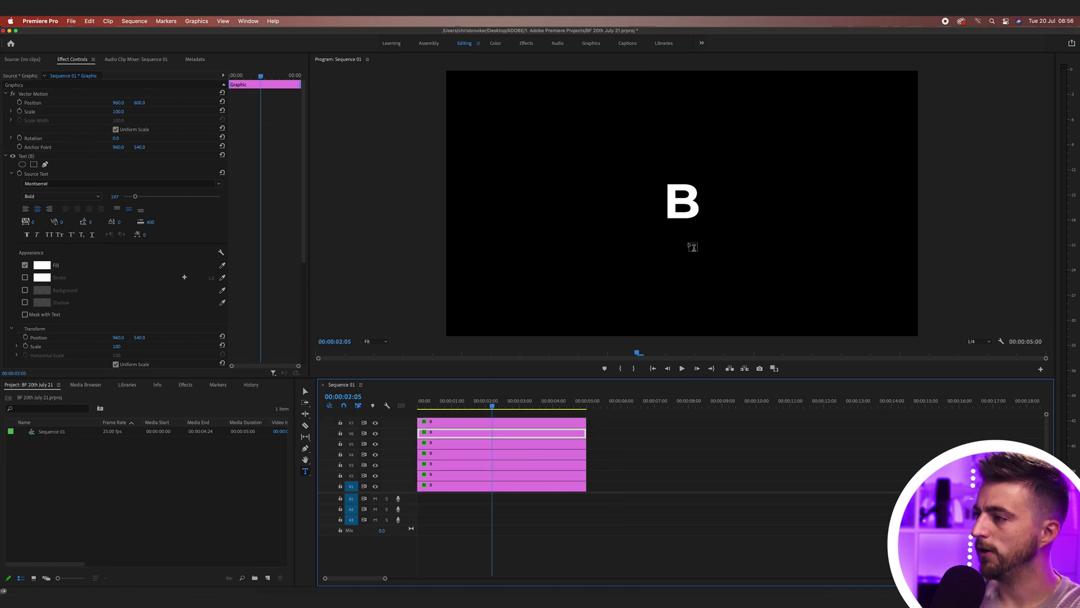
{"action": "left_click", "coordinate": [522, 485]}
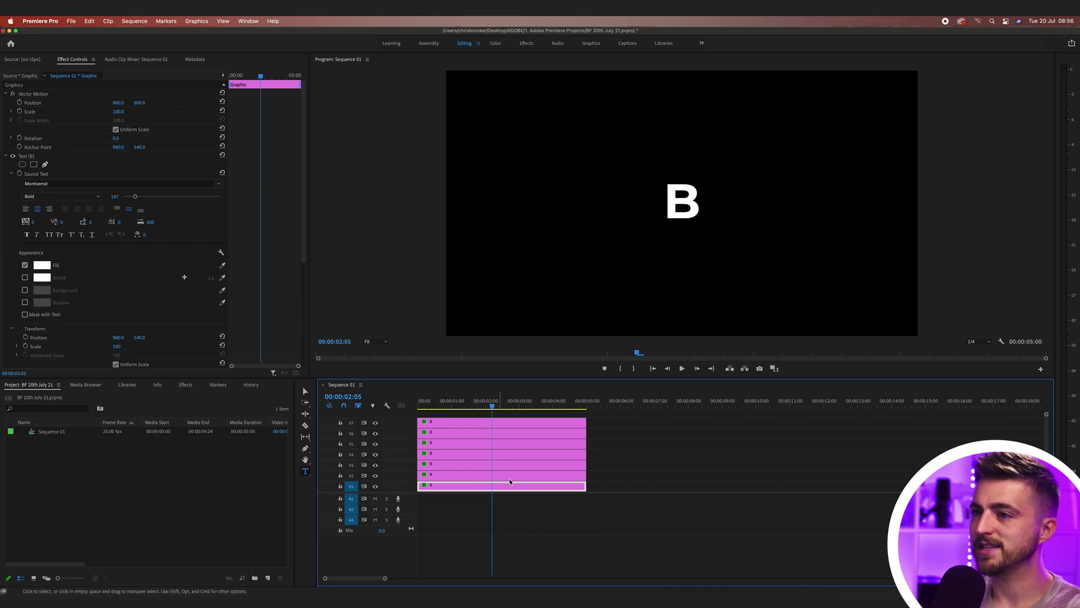
Set the Motion Position X of the B clip on V1 to 365 and shift the V2 B beside it as the second letter.
{"action": "scroll", "coordinate": [281, 248], "scroll_direction": "down", "scroll_amount": 5}
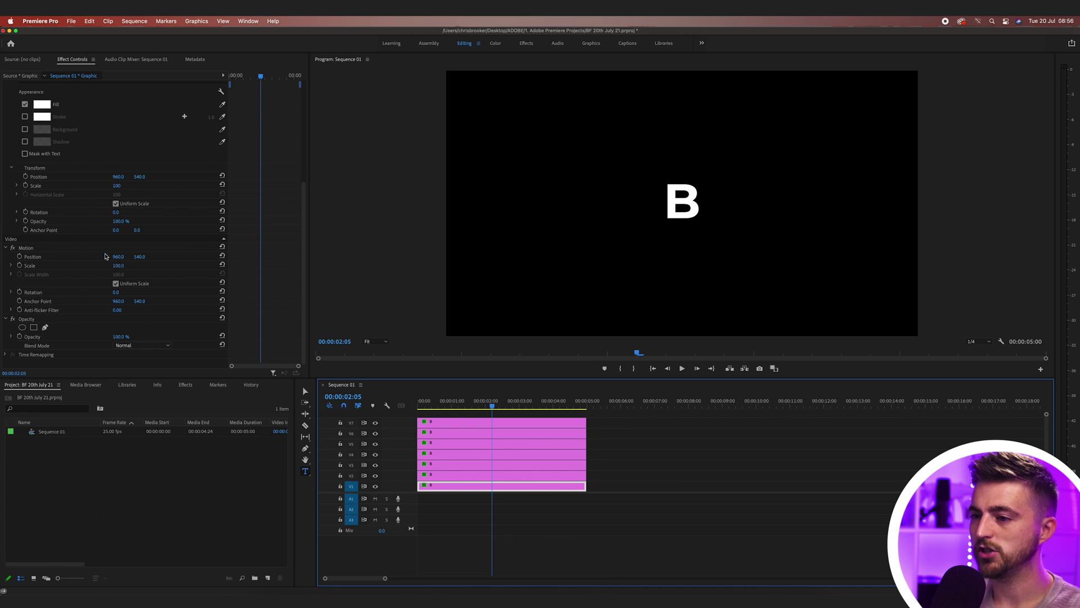
{"action": "left_click_drag", "start_coordinate": [119, 259], "coordinate": [67, 259]}
{"action": "left_click", "coordinate": [463, 481]}
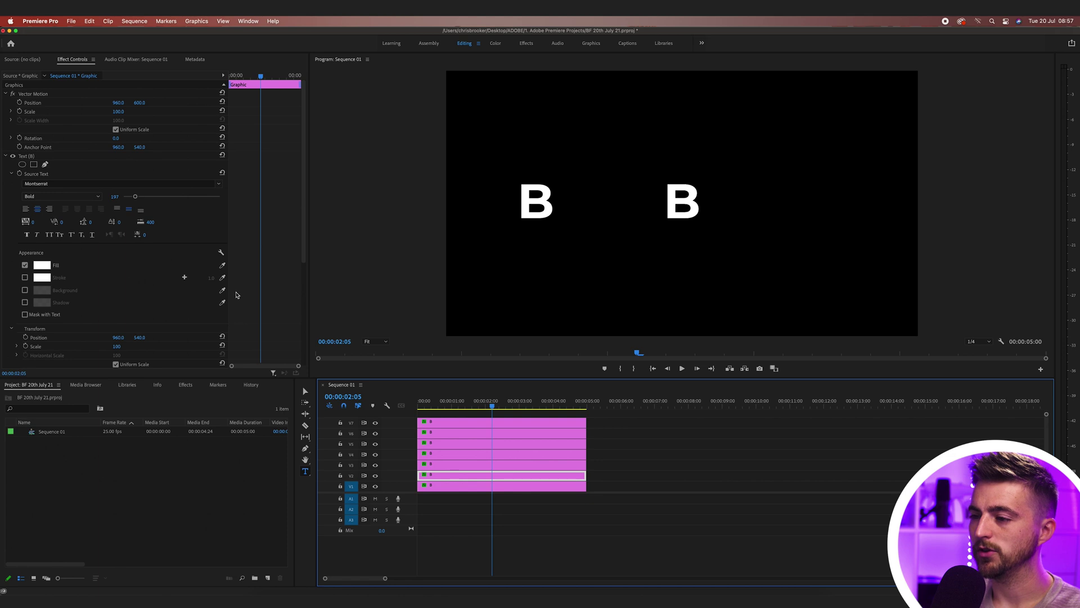
{"action": "scroll", "coordinate": [237, 294], "scroll_direction": "down", "scroll_amount": 5}
{"action": "left_click_drag", "start_coordinate": [123, 258], "coordinate": [87, 258]}
Shift the B clips on V3 and V4 horizontally into place as the third and fourth letters of the row.
{"action": "left_click", "coordinate": [446, 465]}
{"action": "scroll", "coordinate": [181, 281], "scroll_direction": "down", "scroll_amount": 5}
{"action": "left_click_drag", "start_coordinate": [118, 291], "coordinate": [11, 290]}
{"action": "left_click", "coordinate": [447, 454]}
{"action": "scroll", "coordinate": [239, 275], "scroll_direction": "down", "scroll_amount": 5}
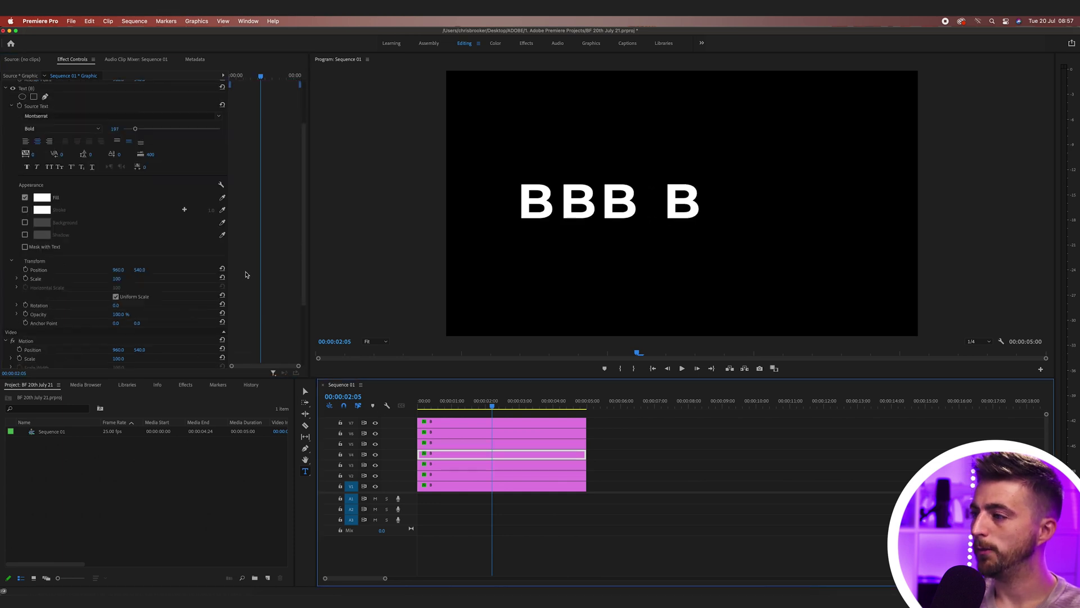
Set the Motion Position X of the B clip on V5 to 1017 and of the B clip on V6 to 1174.
{"action": "left_click", "coordinate": [455, 442]}
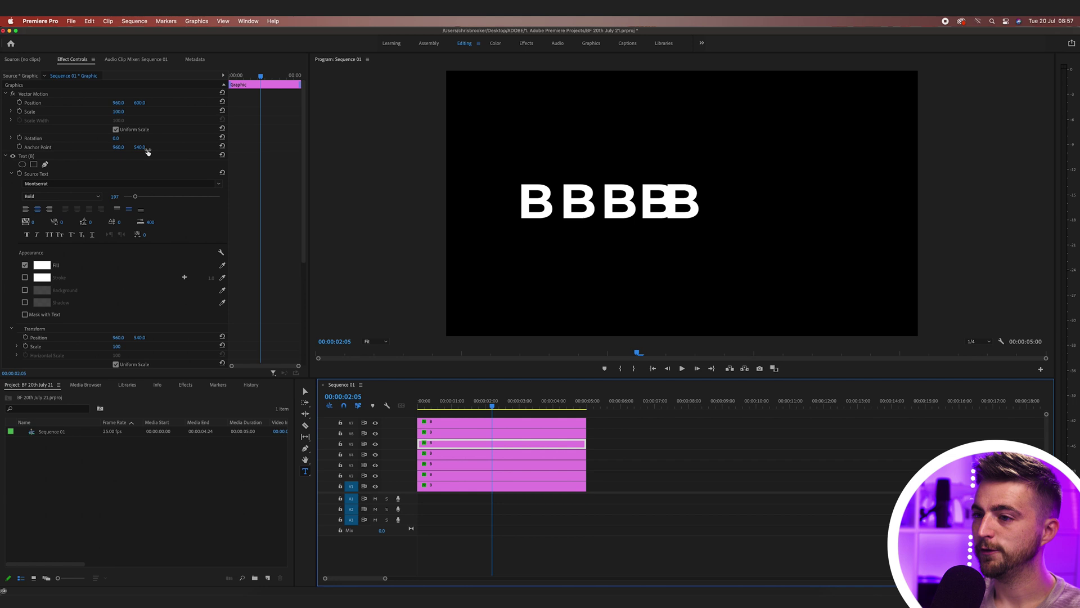
{"action": "scroll", "coordinate": [208, 279], "scroll_direction": "down", "scroll_amount": 3}
{"action": "left_click_drag", "start_coordinate": [118, 333], "coordinate": [151, 333]}
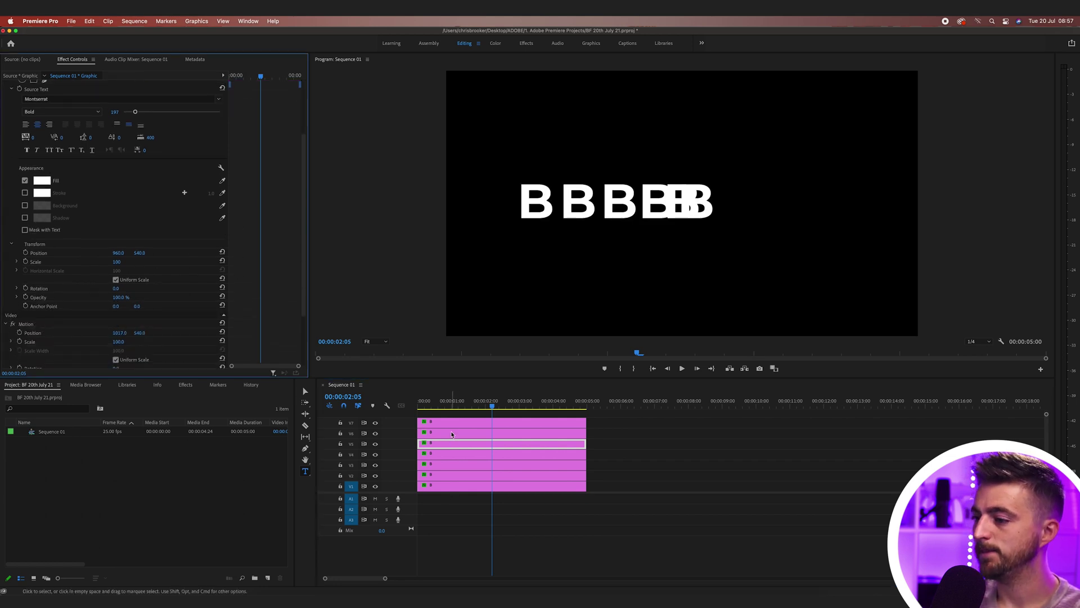
{"action": "left_click", "coordinate": [452, 432]}
{"action": "scroll", "coordinate": [96, 239], "scroll_direction": "down", "scroll_amount": 3}
{"action": "left_click_drag", "start_coordinate": [122, 258], "coordinate": [243, 258]}
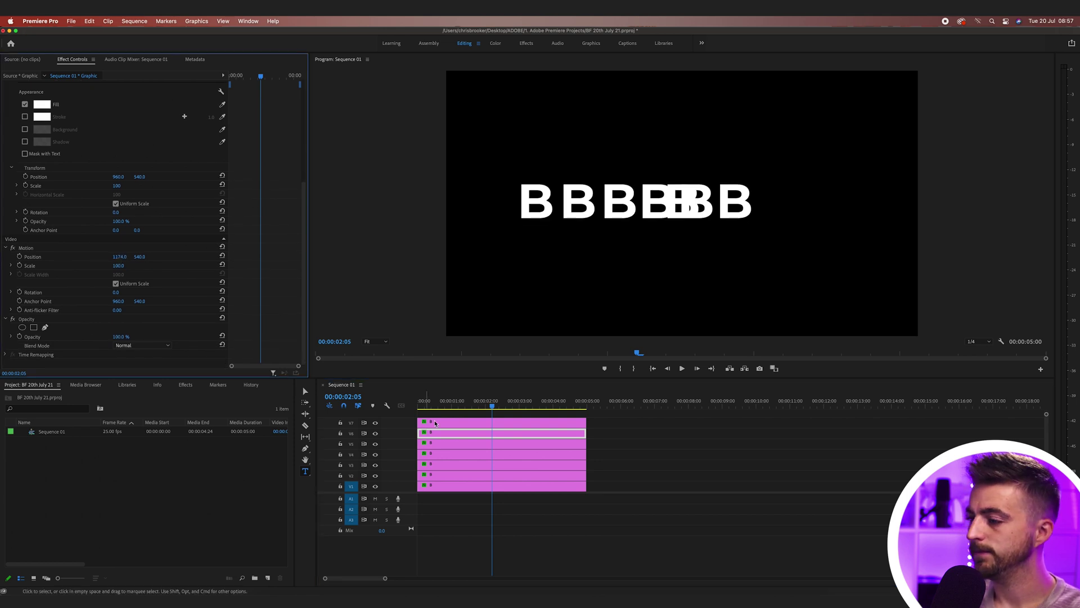
Set the Motion Position X of the B clip on V7 to 1344 so it forms the last letter of the row.
{"action": "left_click", "coordinate": [435, 422]}
{"action": "scroll", "coordinate": [173, 288], "scroll_direction": "down", "scroll_amount": 3}
{"action": "left_click_drag", "start_coordinate": [117, 291], "coordinate": [615, 238]}
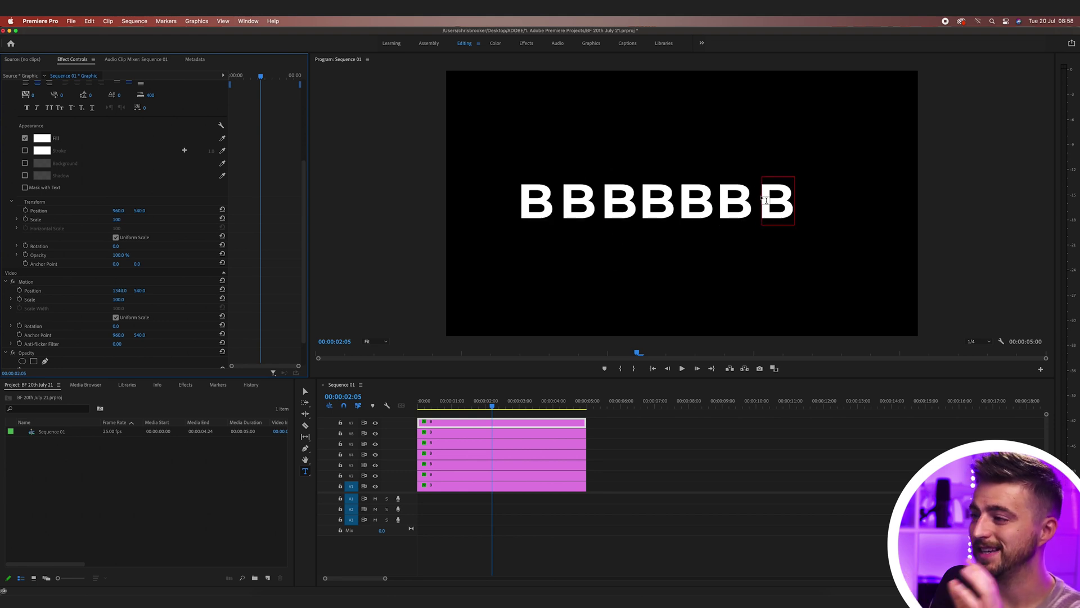
{"action": "key", "text": "Left"}
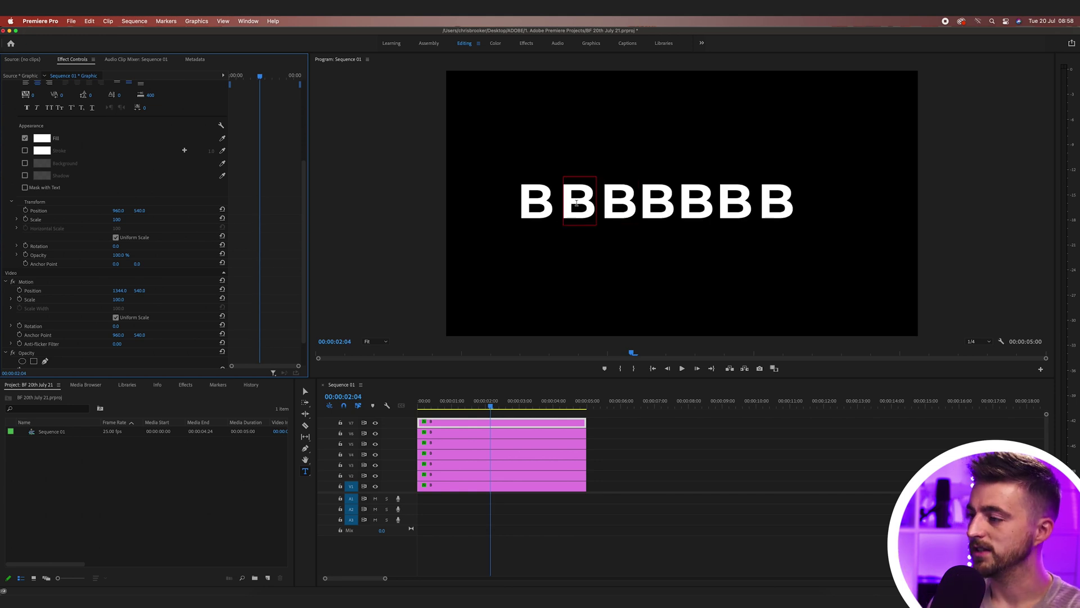
Change the text of the second letter in the row to R and the third letter to O.
{"action": "double_click", "coordinate": [577, 204]}
{"action": "type", "text": "R"}
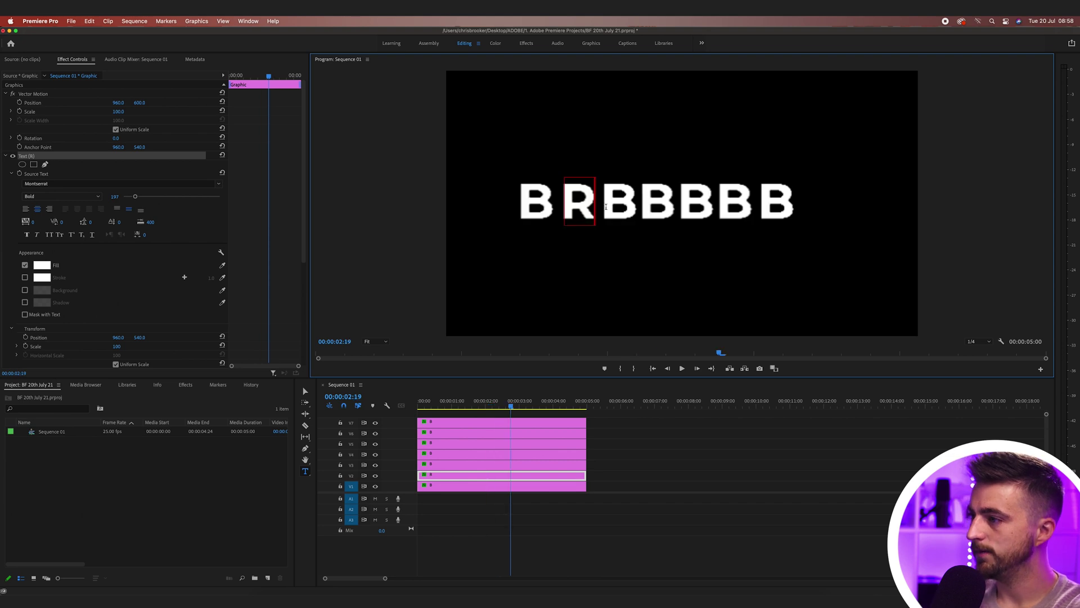
{"action": "left_click", "coordinate": [598, 444]}
{"action": "left_click", "coordinate": [614, 208]}
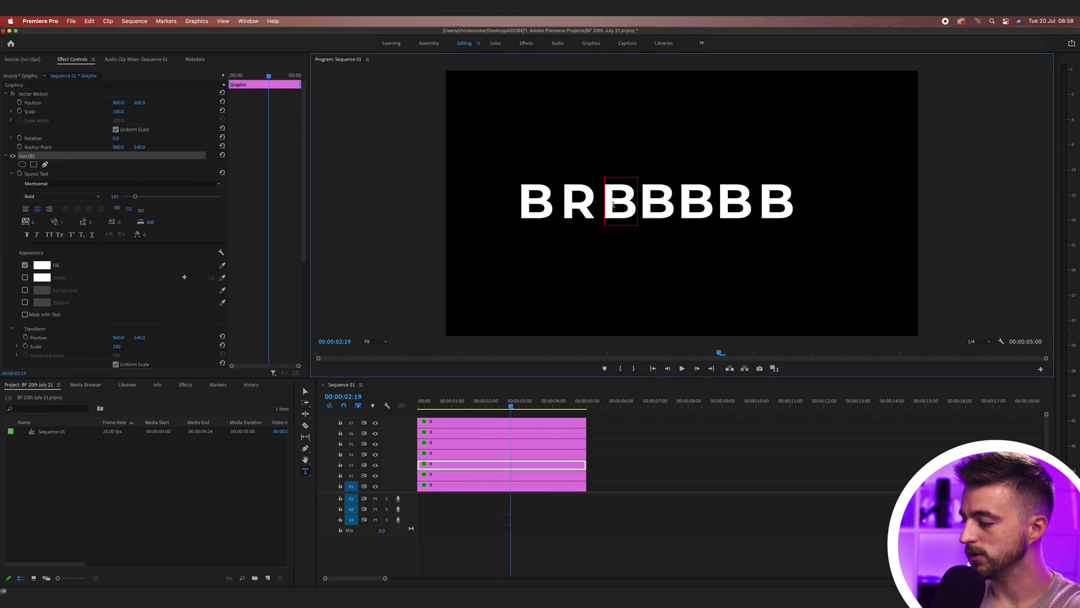
{"action": "double_click", "coordinate": [610, 206]}
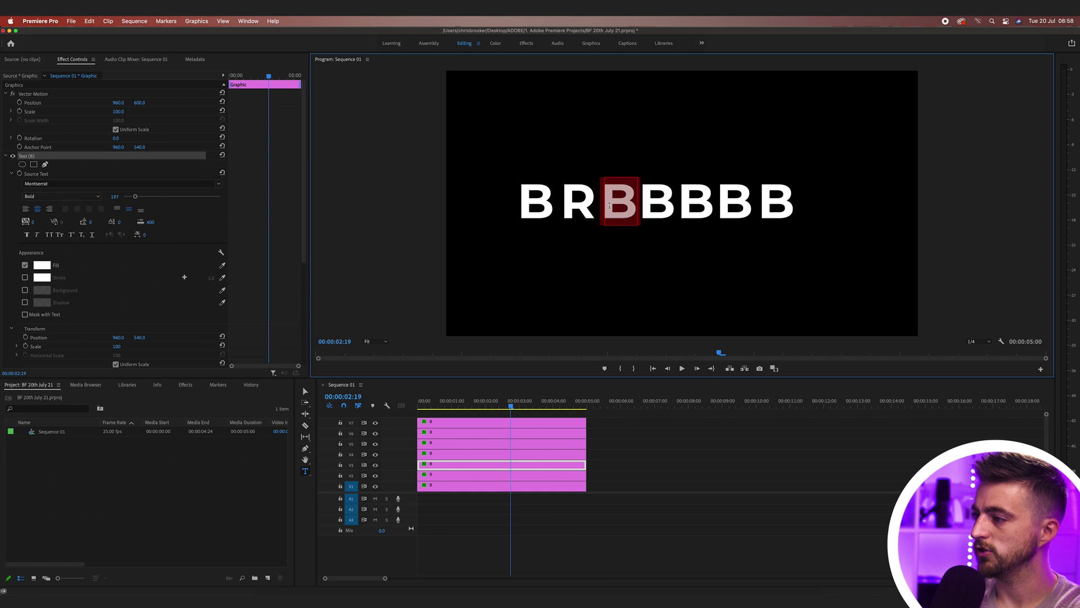
{"action": "type", "text": "O"}
Replace the fourth to seventh letters of the row with O, K, E and R to spell BROOKER.
{"action": "left_click", "coordinate": [656, 206]}
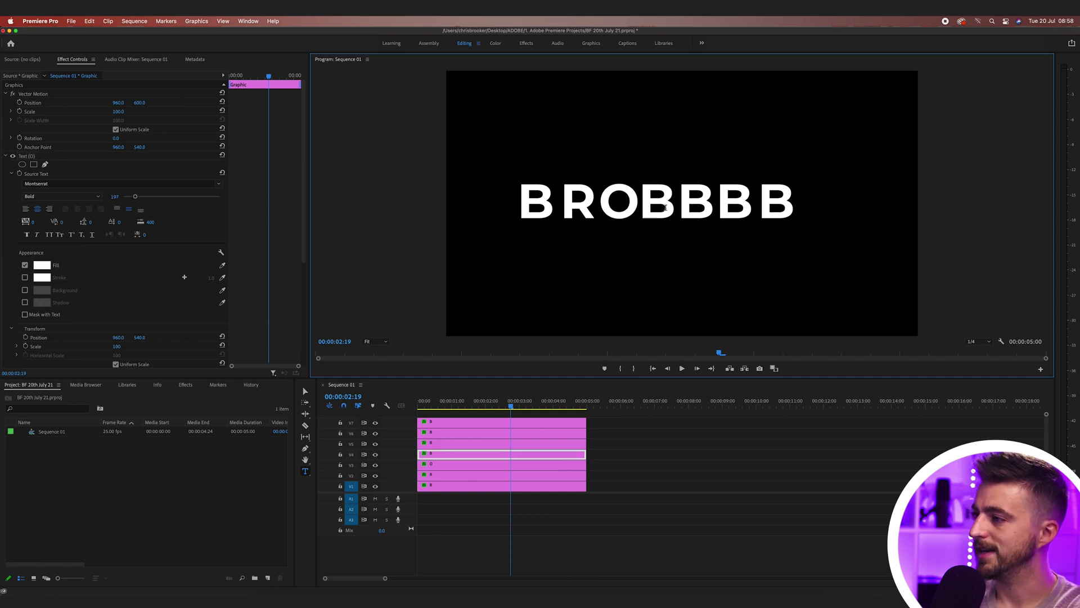
{"action": "double_click", "coordinate": [656, 203]}
{"action": "type", "text": "O"}
{"action": "double_click", "coordinate": [697, 203]}
{"action": "type", "text": "K"}
{"action": "double_click", "coordinate": [733, 200]}
{"action": "type", "text": "E"}
{"action": "double_click", "coordinate": [777, 202]}
{"action": "type", "text": "R"}
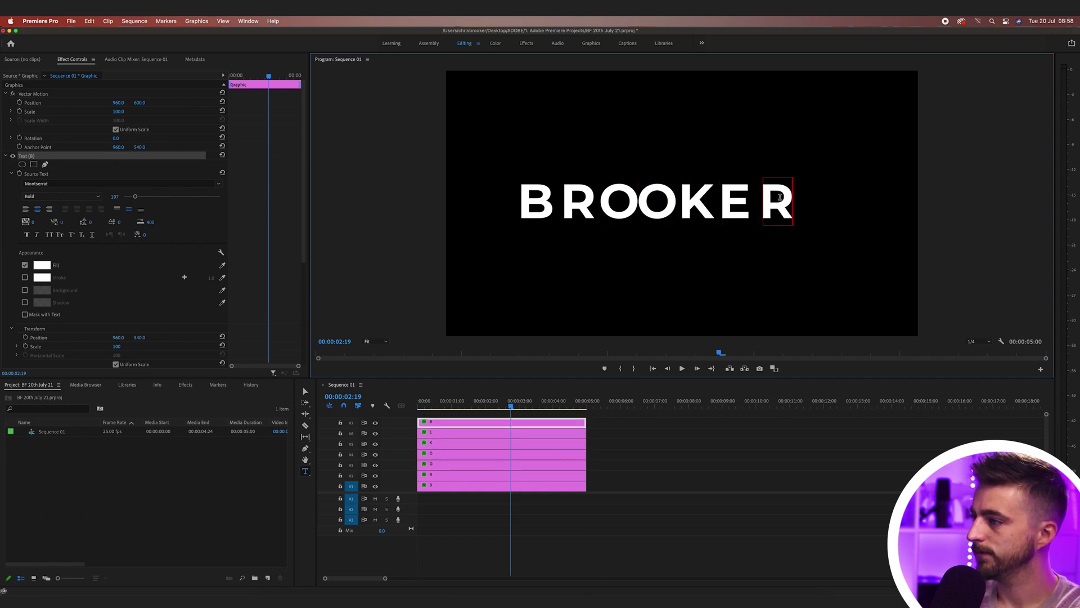
{"action": "left_click", "coordinate": [655, 469]}
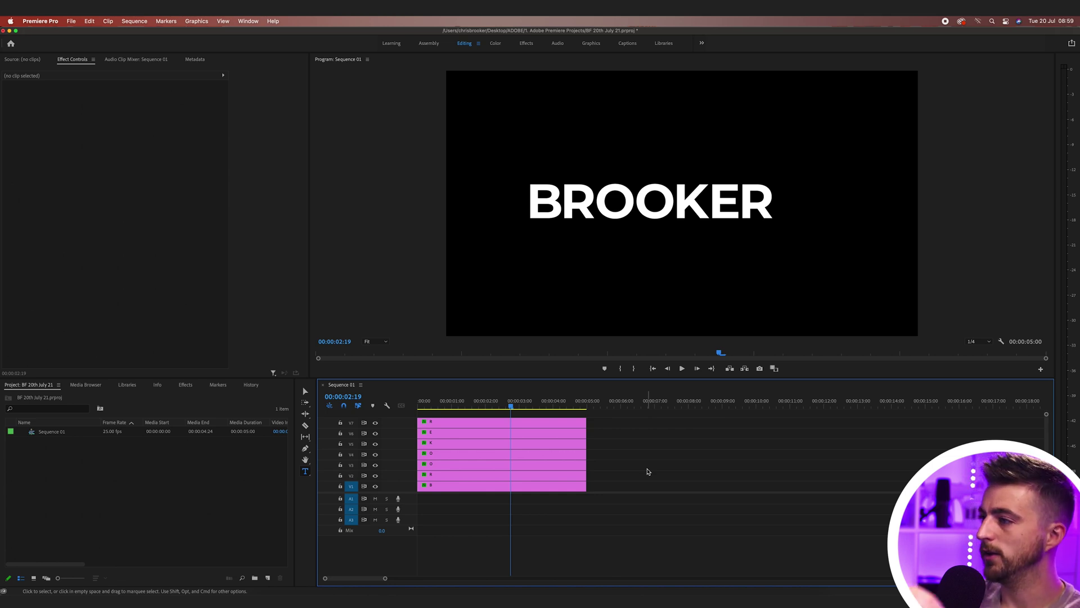
{"action": "left_click_drag", "start_coordinate": [608, 423], "coordinate": [465, 490]}
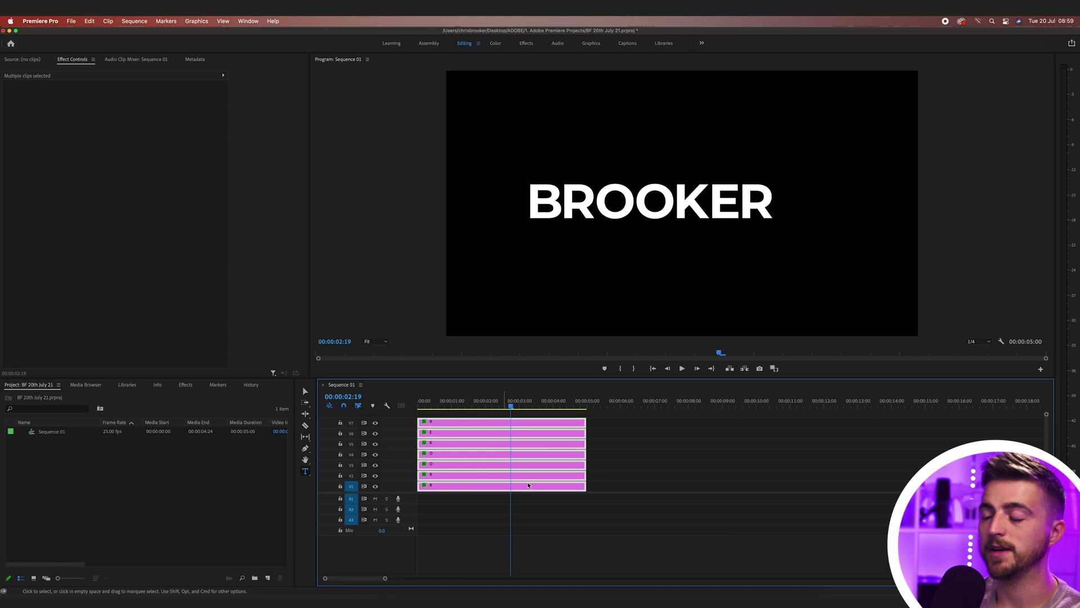
{"action": "left_click", "coordinate": [664, 478]}
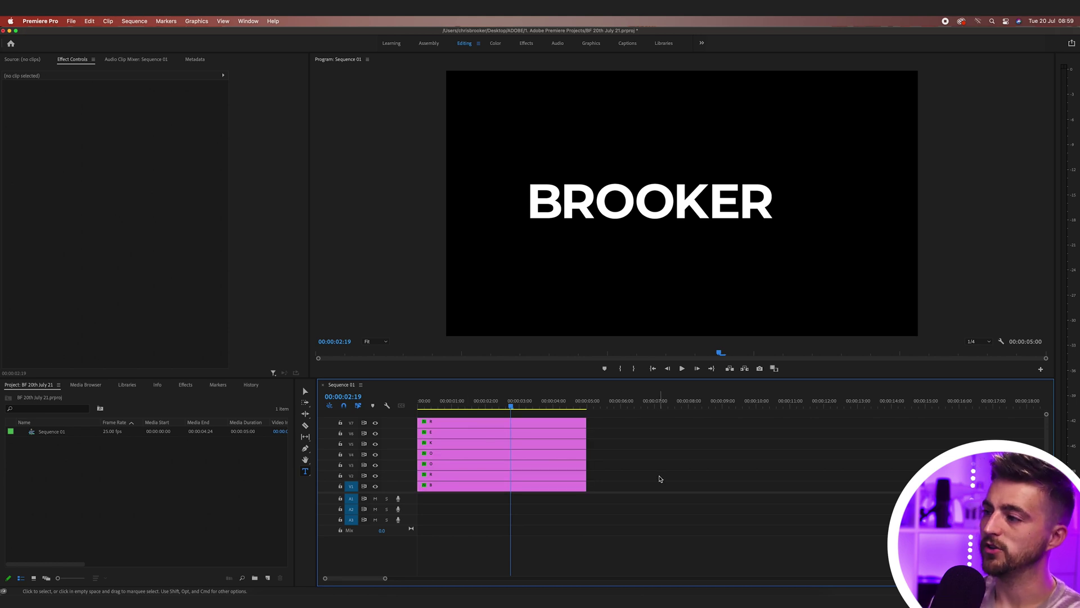
Set the Motion Scale of the B clip on V1 to 0 at the start of the sequence and enable Scale keyframing.
{"action": "left_click", "coordinate": [466, 488]}
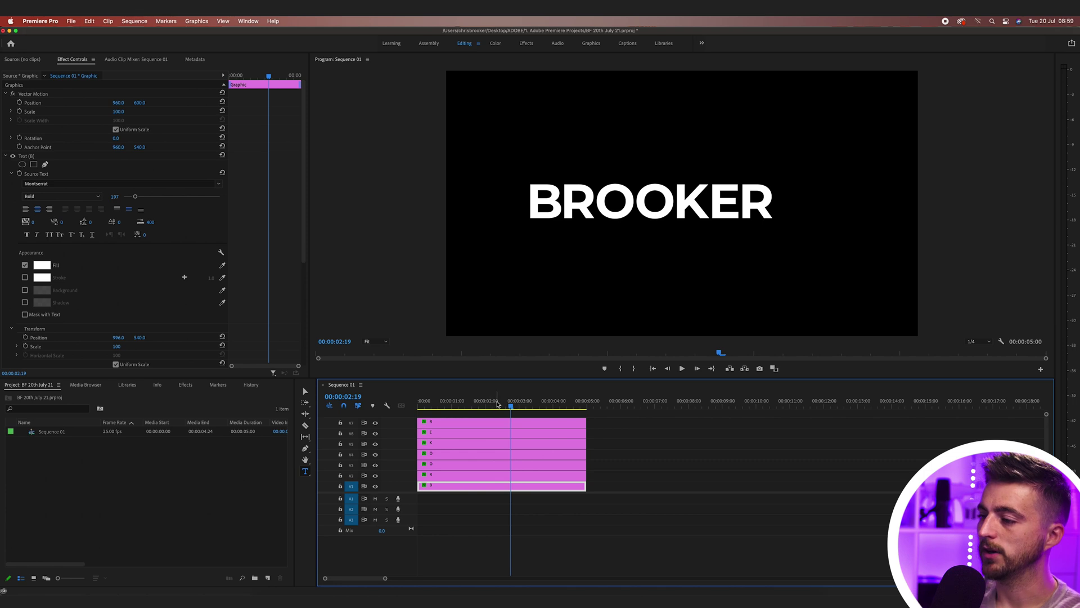
{"action": "key", "text": "Home"}
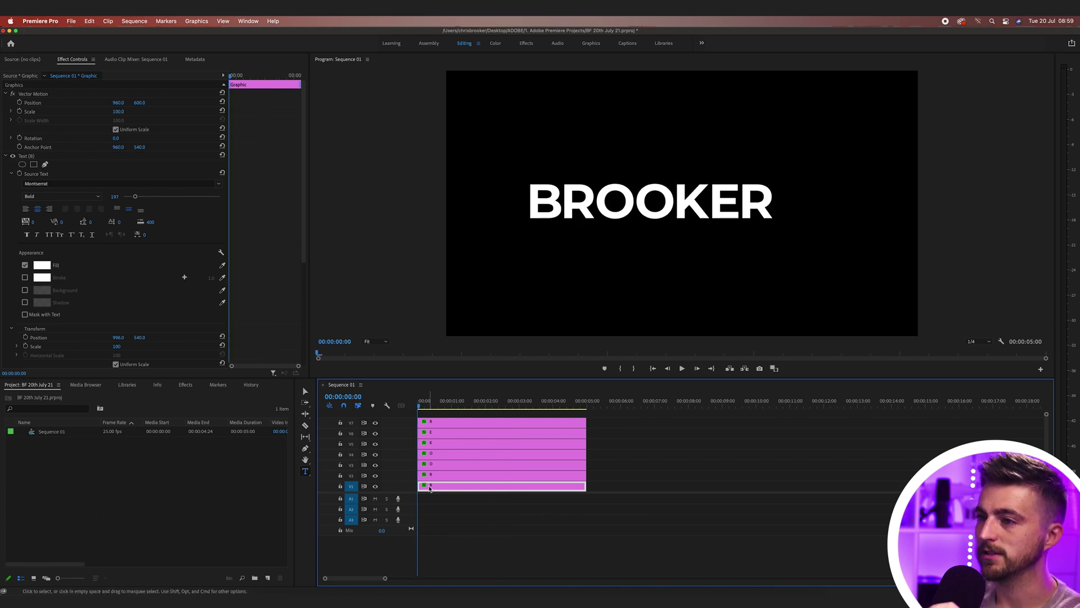
{"action": "scroll", "coordinate": [27, 235], "scroll_direction": "down", "scroll_amount": 6}
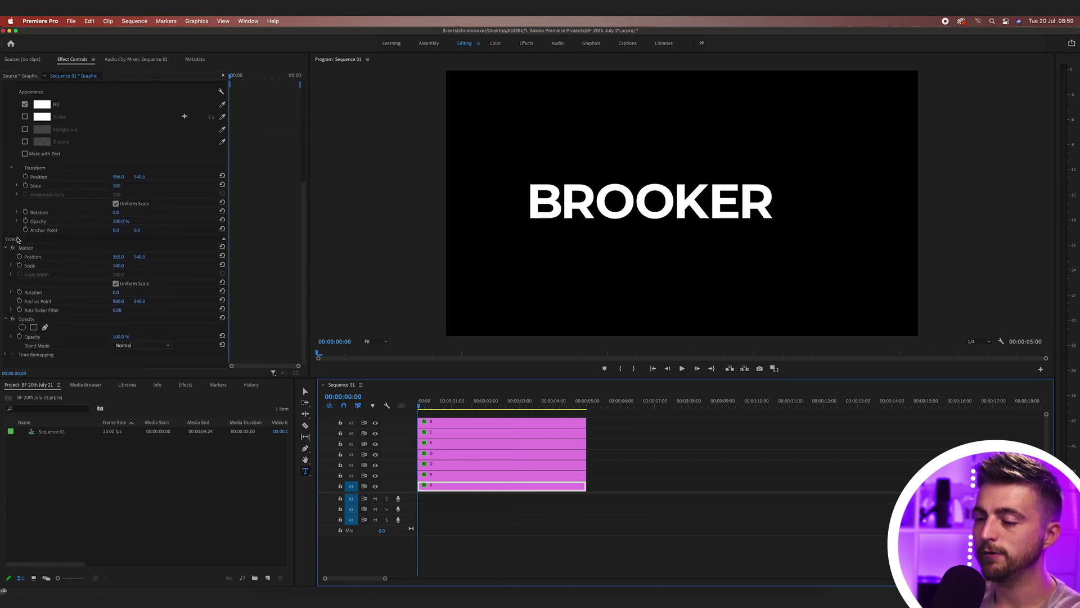
{"action": "left_click", "coordinate": [28, 249]}
{"action": "left_click", "coordinate": [38, 259]}
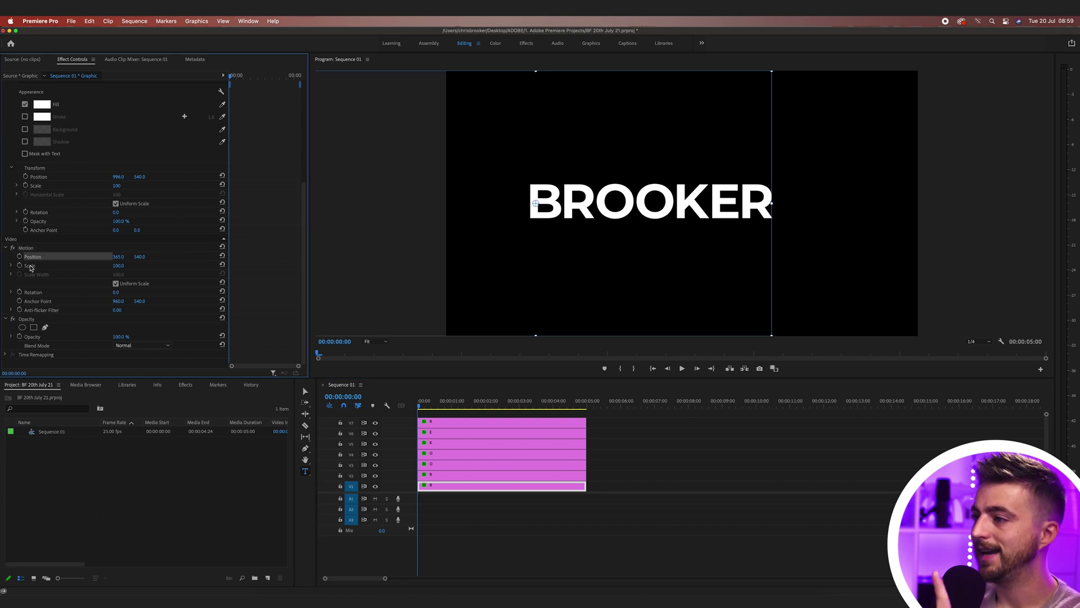
{"action": "left_click", "coordinate": [32, 268]}
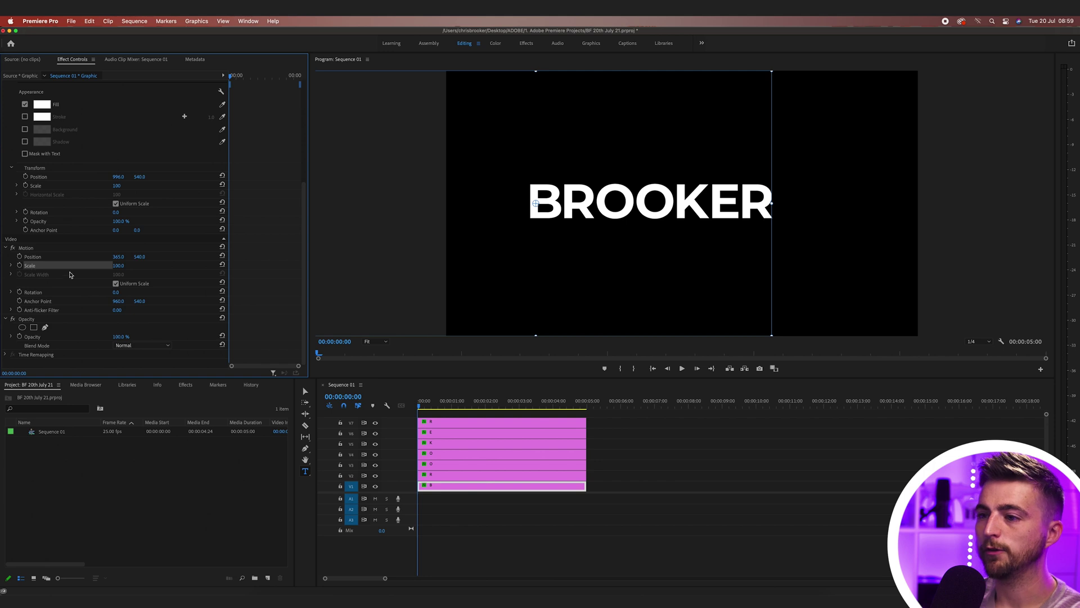
{"action": "left_click", "coordinate": [120, 265]}
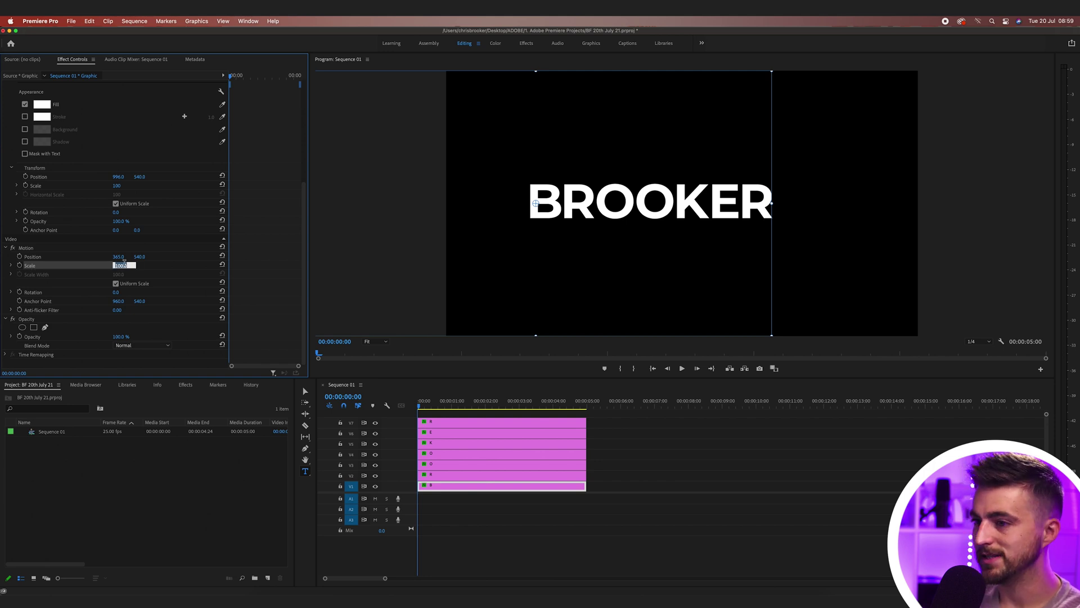
{"action": "type", "text": "0"}
{"action": "key", "text": "Return"}
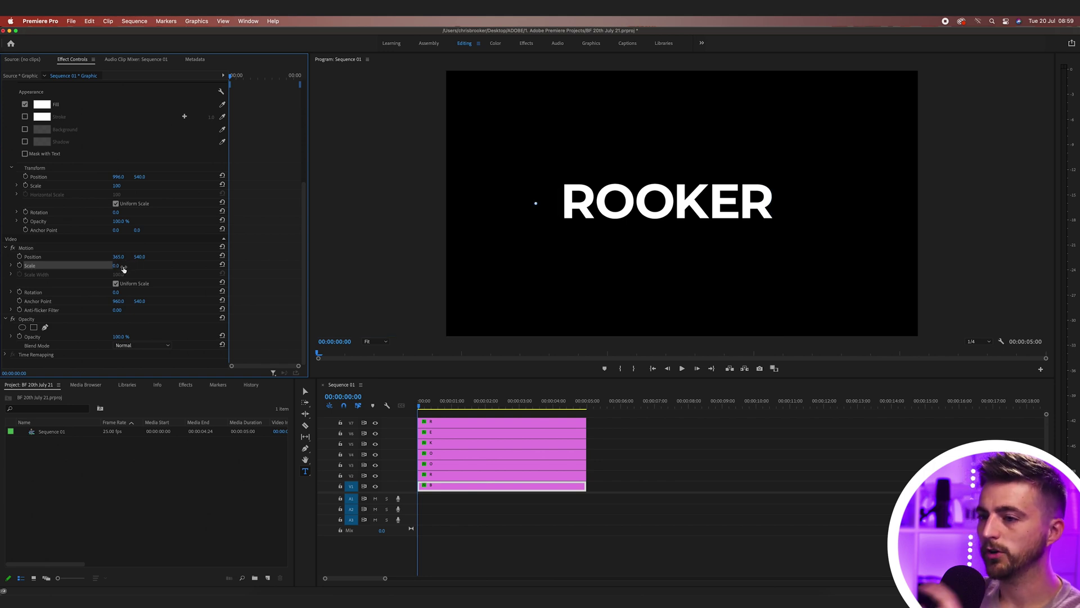
{"action": "left_click", "coordinate": [19, 266]}
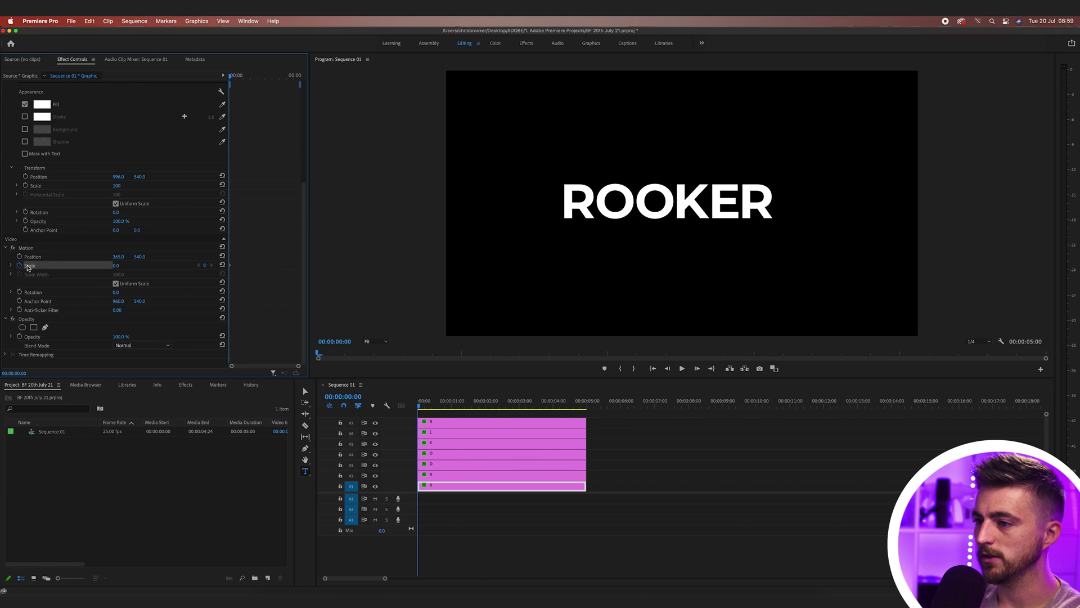
Add a Scale keyframe of 130 to the B clip on V1 at 00:00:00:06.
{"action": "left_click", "coordinate": [262, 233]}
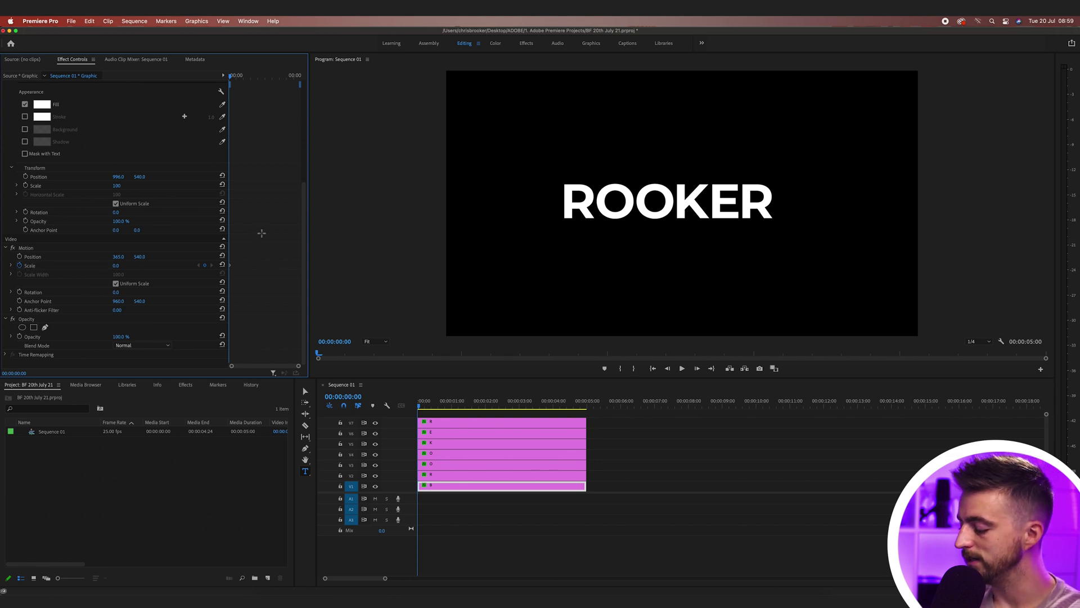
{"action": "key", "text": "space"}
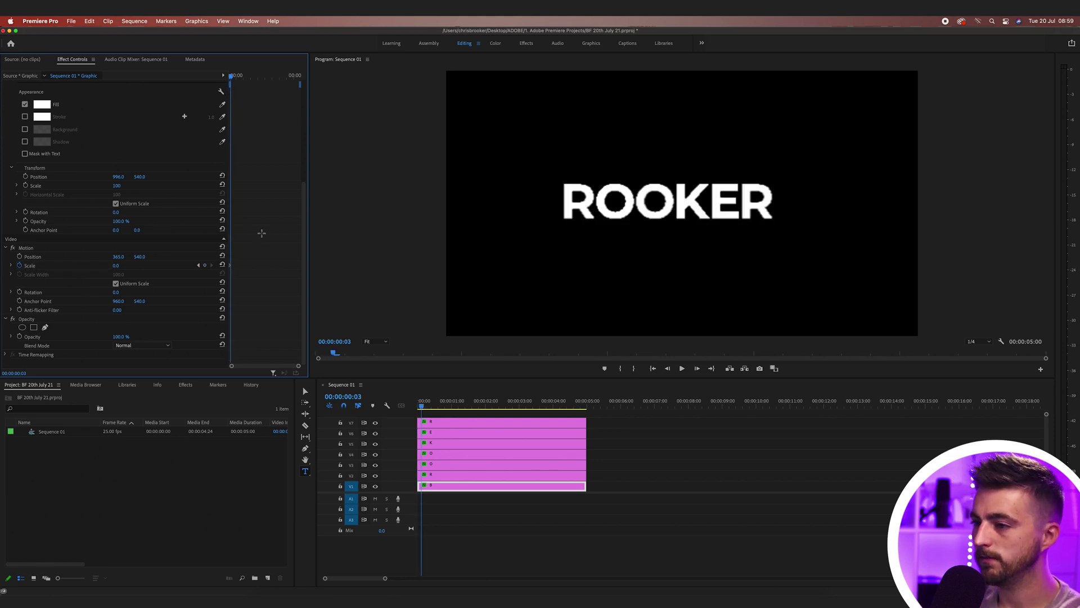
{"action": "left_click", "coordinate": [115, 266]}
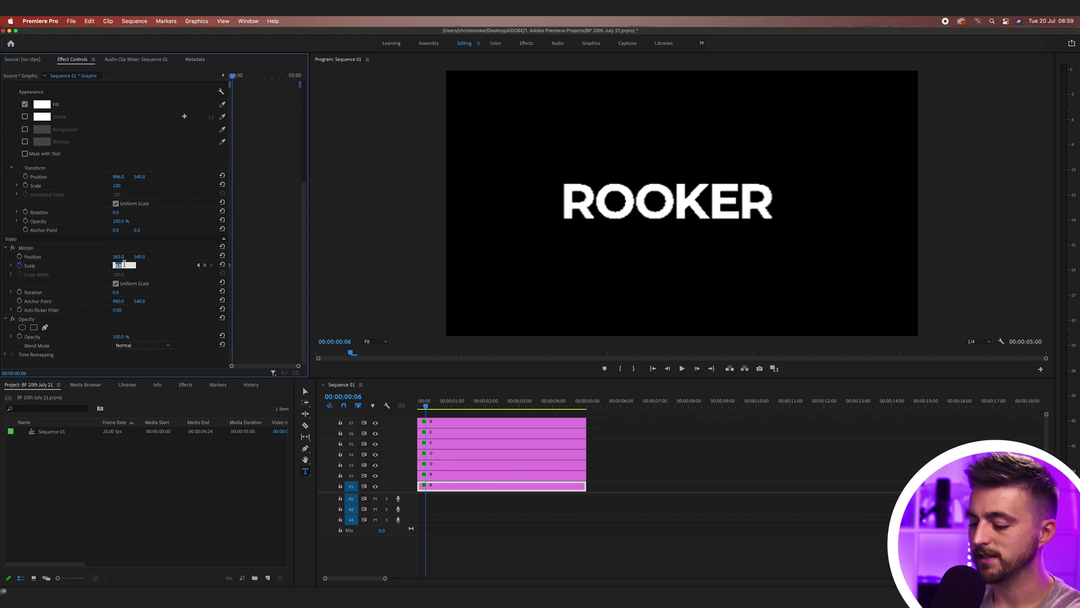
{"action": "type", "text": "130"}
{"action": "key", "text": "Return"}
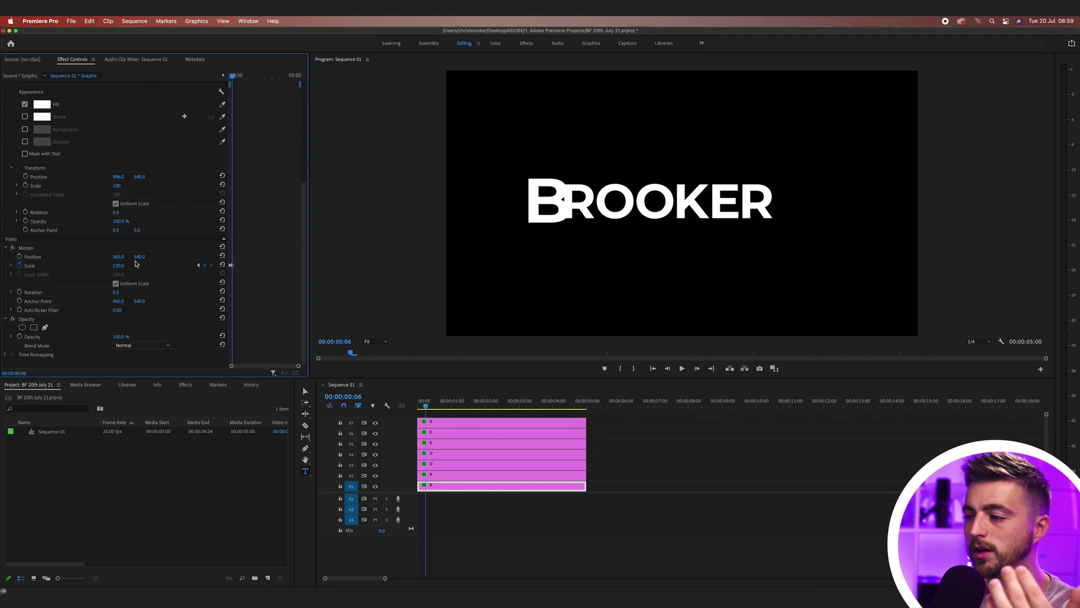
Add a Scale keyframe of 100 to the B clip on V1 at 00:00:00:14.
{"action": "key", "text": "Right"}
{"action": "key", "text": "Right"}
{"action": "key", "text": "Right"}
{"action": "key", "text": "Right"}
{"action": "key", "text": "Right"}
{"action": "key", "text": "Right"}
{"action": "key", "text": "Right"}
{"action": "key", "text": "Right"}
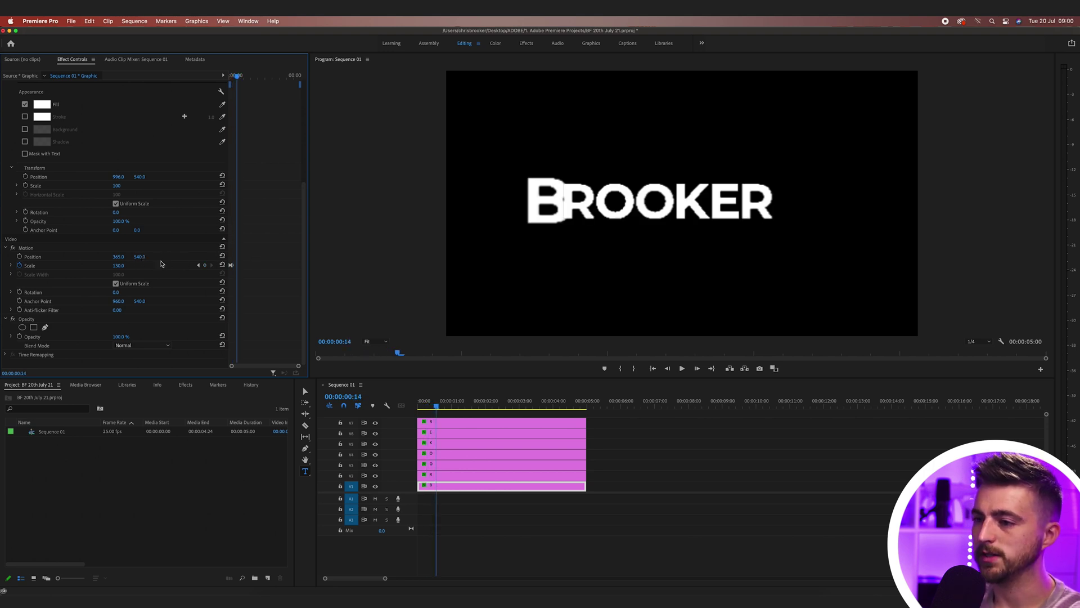
{"action": "left_click", "coordinate": [124, 264]}
{"action": "type", "text": "1"}
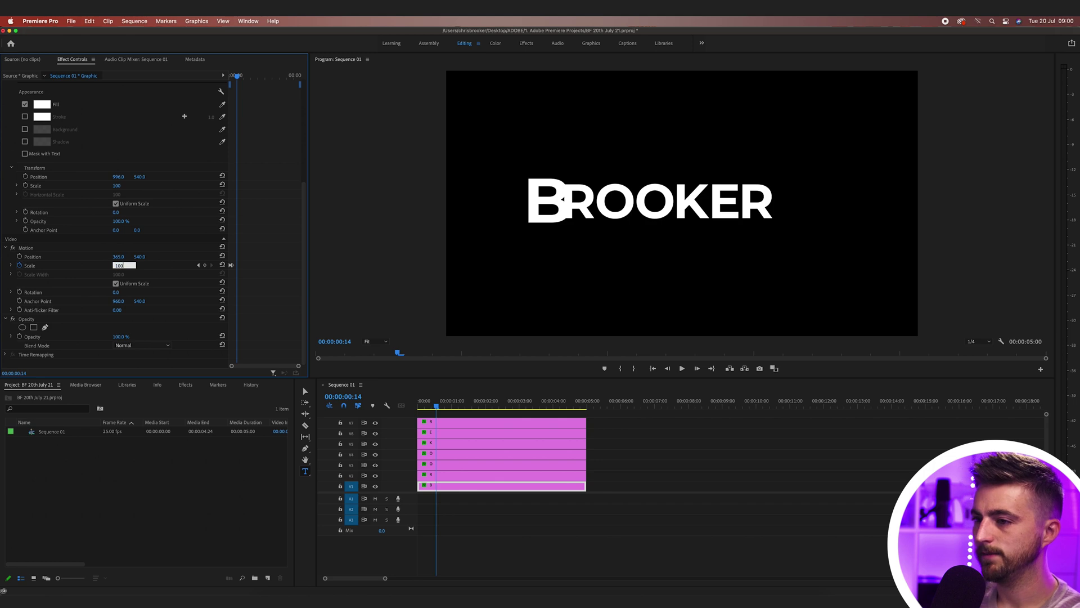
{"action": "type", "text": "00"}
{"action": "key", "text": "Return"}
Move the B clip's 130 and 100 Scale keyframes closer to the clip's start and play back the animation.
{"action": "left_click_drag", "start_coordinate": [241, 81], "coordinate": [185, 80]}
{"action": "key", "text": "space"}
{"action": "key", "text": "space"}
{"action": "key", "text": "equal"}
{"action": "key", "text": "equal"}
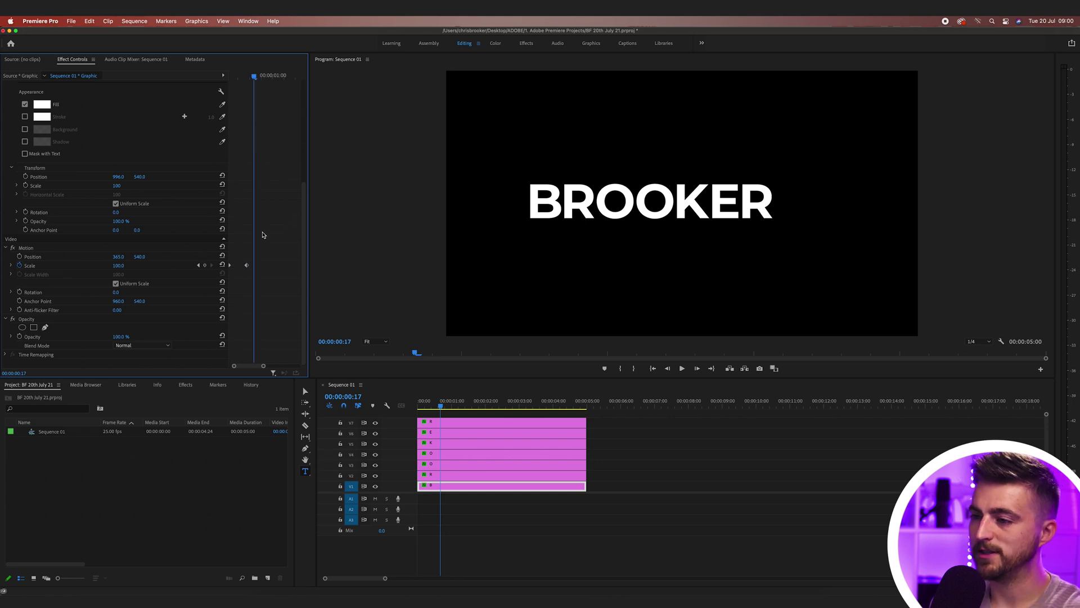
{"action": "left_click_drag", "start_coordinate": [249, 370], "coordinate": [239, 367]}
{"action": "left_click_drag", "start_coordinate": [241, 266], "coordinate": [253, 267]}
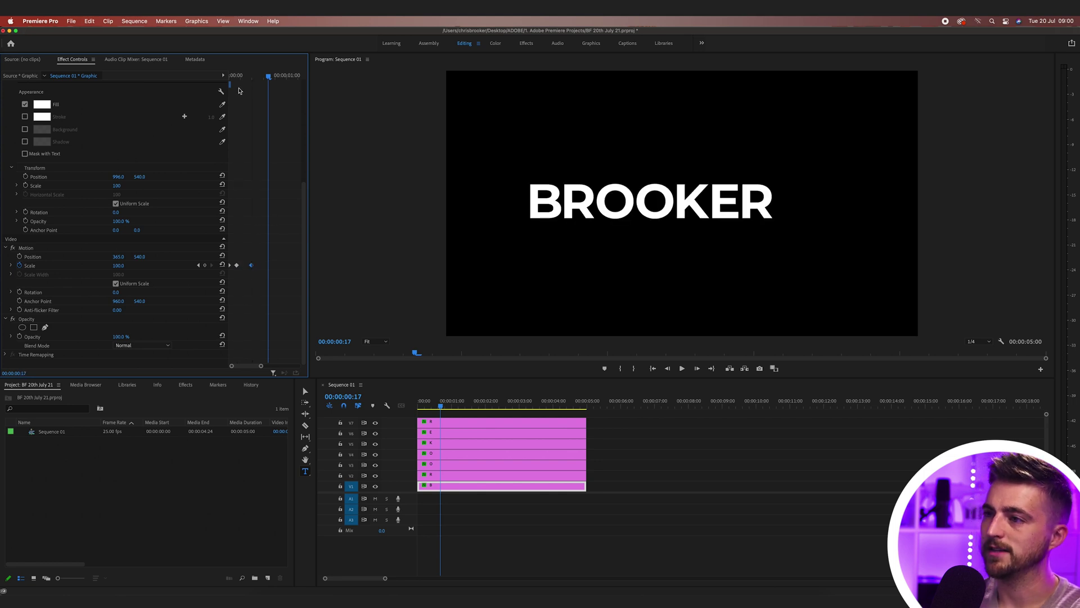
{"action": "key", "text": "space"}
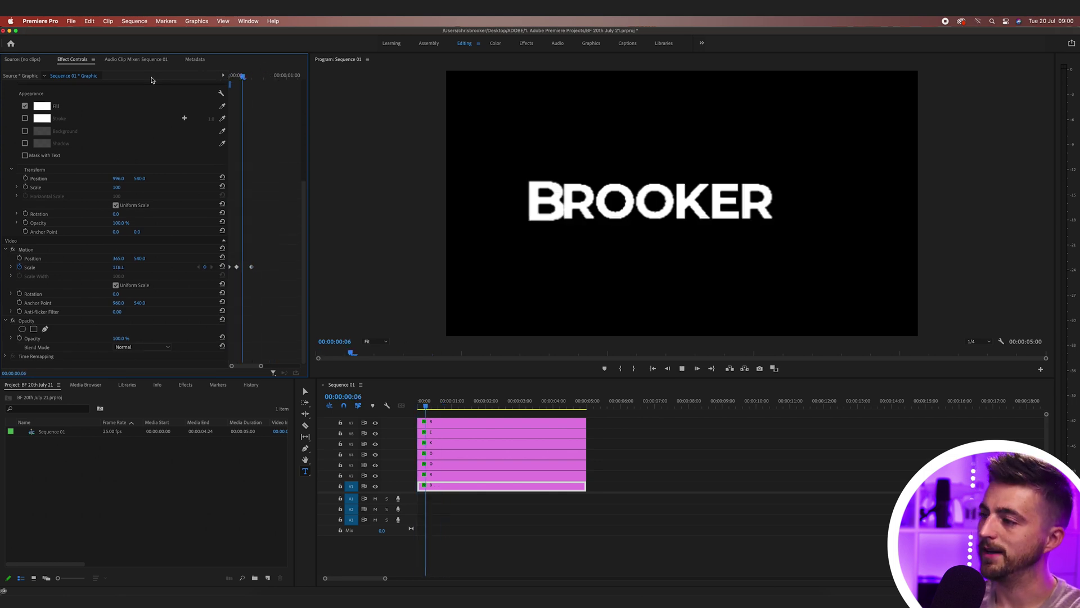
{"action": "key", "text": "space"}
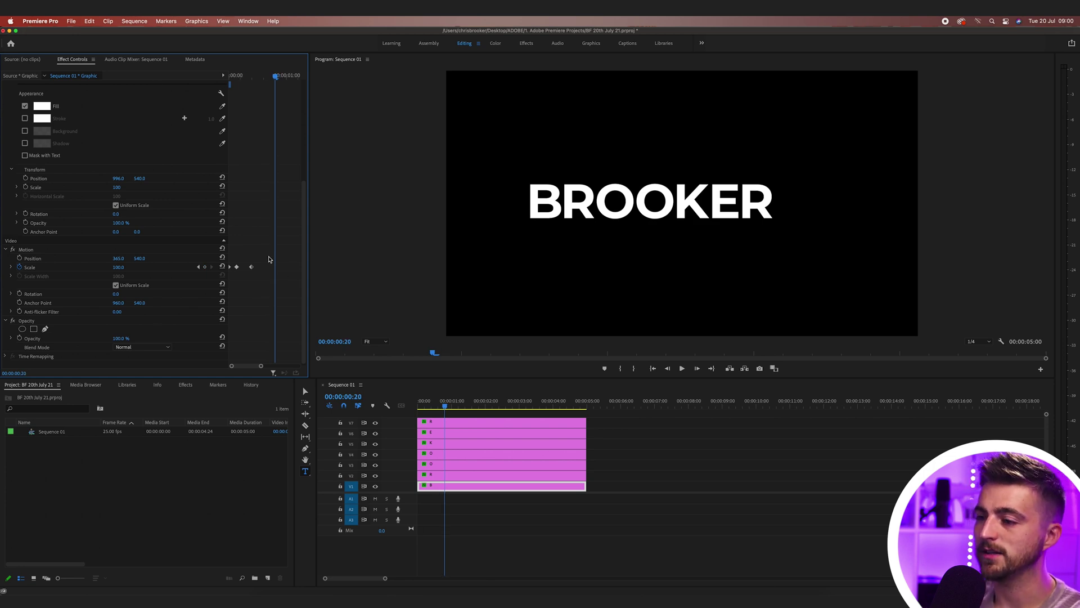
Try moving the B clip's last Scale keyframe further along the clip and replay the scale animation.
{"action": "left_click_drag", "start_coordinate": [252, 268], "coordinate": [275, 268]}
{"action": "key", "text": "space"}
{"action": "key", "text": "space"}
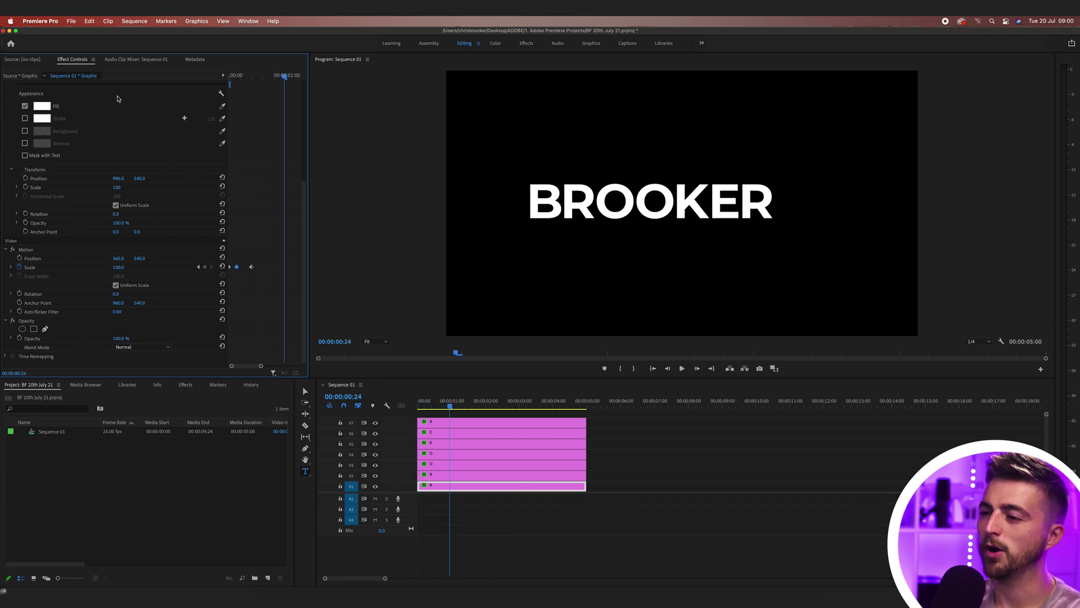
Replay the B clip's scale animation from the start and scrub through its Scale keyframes.
{"action": "key", "text": "Home"}
{"action": "key", "text": "space"}
{"action": "key", "text": "space"}
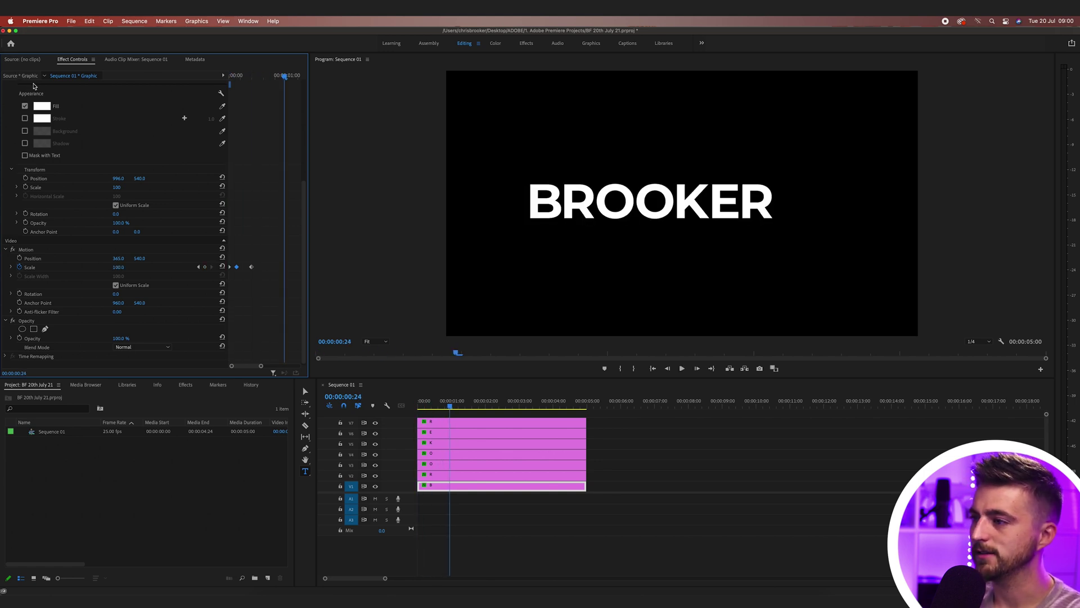
{"action": "left_click_drag", "start_coordinate": [253, 77], "coordinate": [223, 84]}
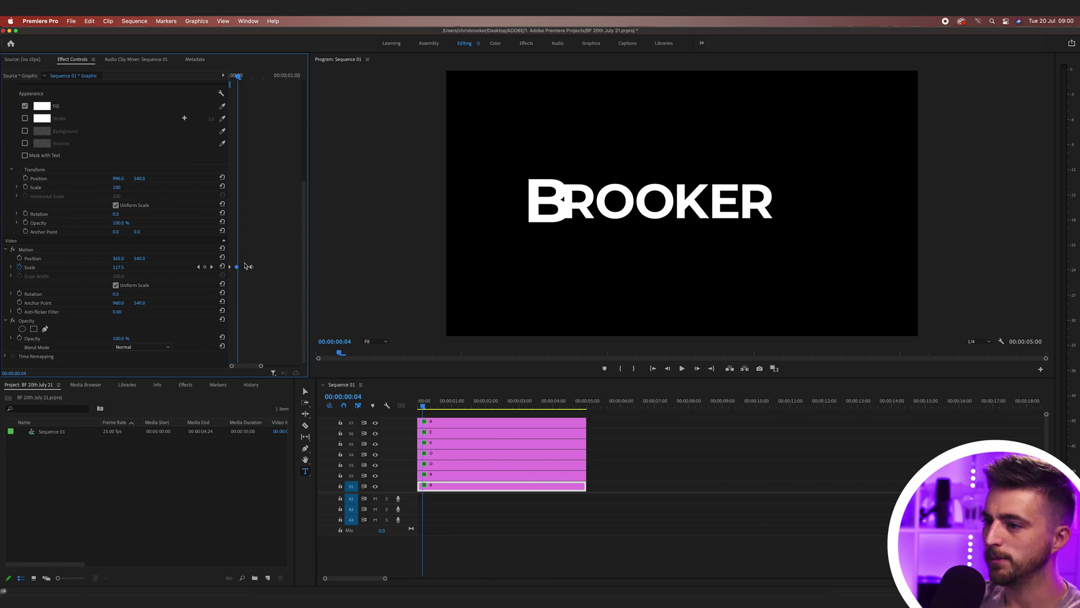
{"action": "left_click_drag", "start_coordinate": [230, 81], "coordinate": [252, 78]}
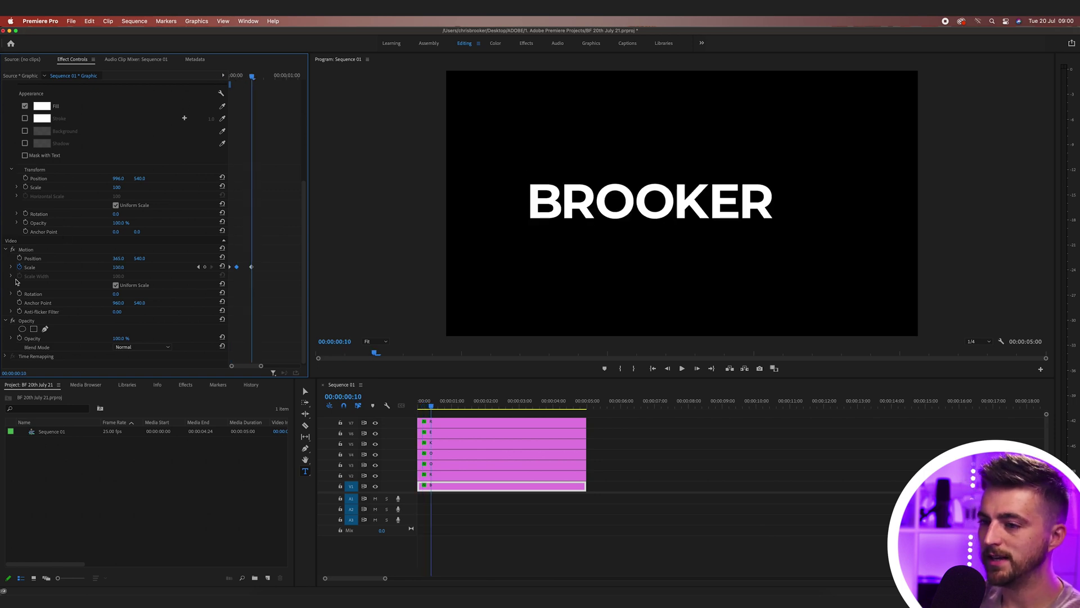
Set the horizontal Anchor Point of the B clip's Motion effect to 993 so the anchor sits on the letter.
{"action": "left_click", "coordinate": [31, 304]}
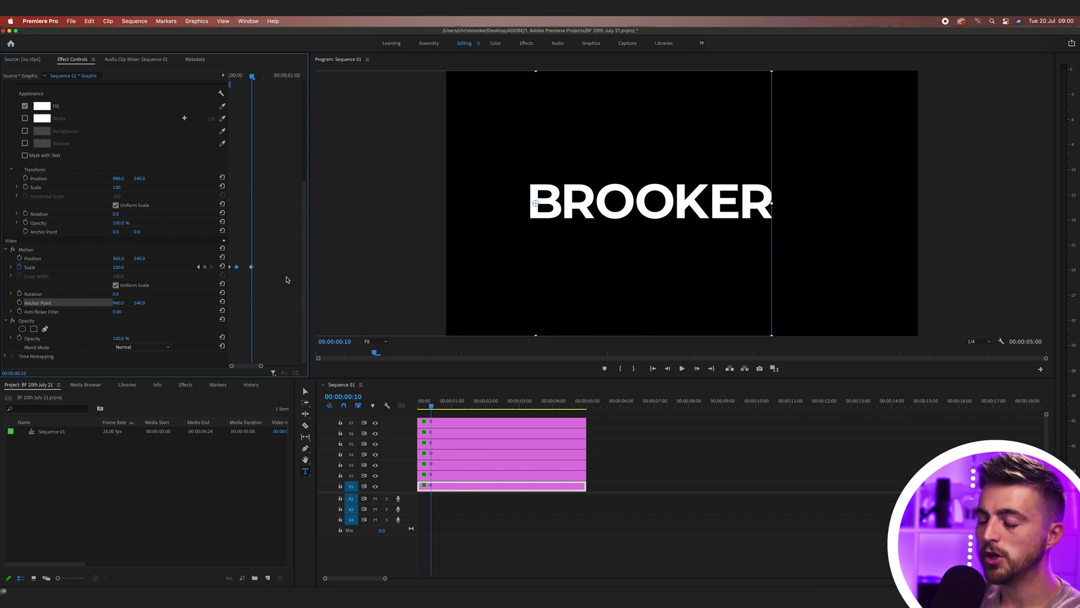
{"action": "left_click_drag", "start_coordinate": [536, 204], "coordinate": [461, 204]}
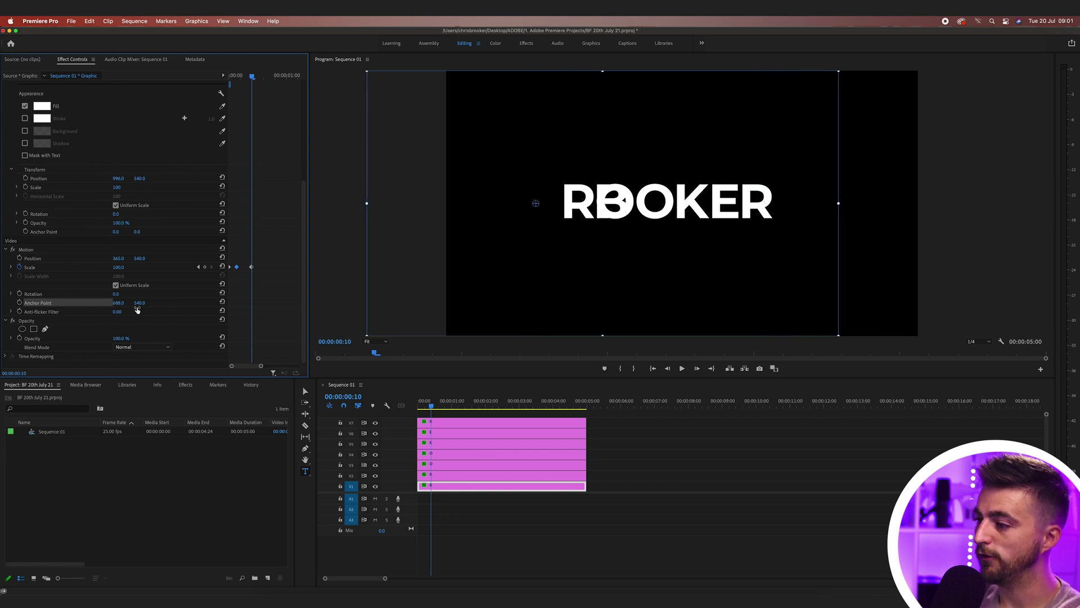
{"action": "left_click_drag", "start_coordinate": [431, 406], "coordinate": [359, 404]}
{"action": "key", "text": "space"}
{"action": "key", "text": "space"}
{"action": "left_click_drag", "start_coordinate": [119, 302], "coordinate": [187, 303]}
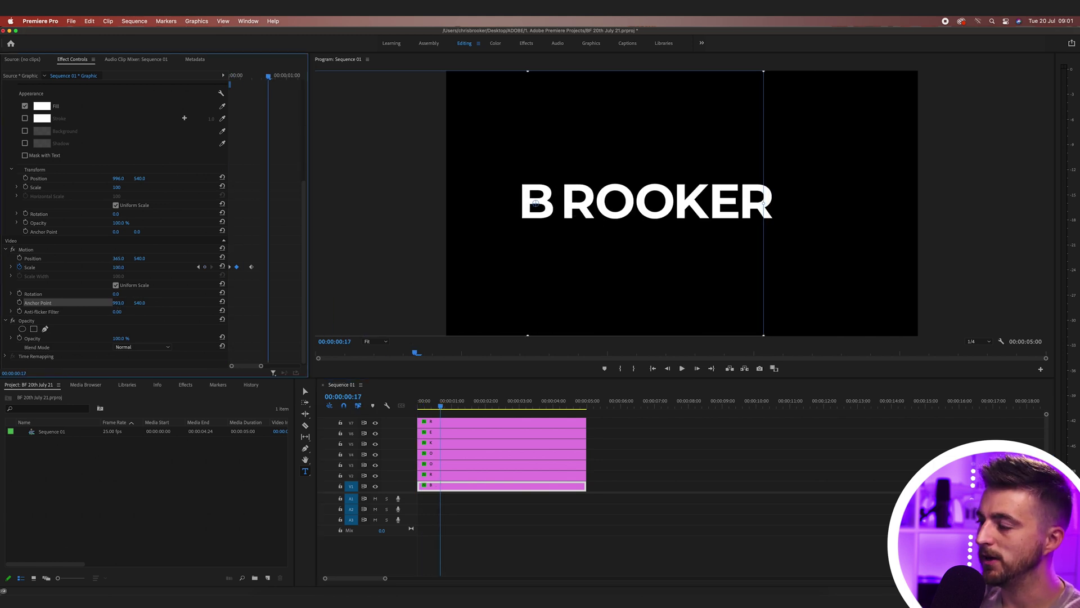
Play back the B's scale animation from the re-anchored letter and return the playhead to the sequence start.
{"action": "left_click_drag", "start_coordinate": [440, 406], "coordinate": [277, 405]}
{"action": "key", "text": "space"}
{"action": "key", "text": "space"}
{"action": "left_click_drag", "start_coordinate": [444, 405], "coordinate": [413, 416]}
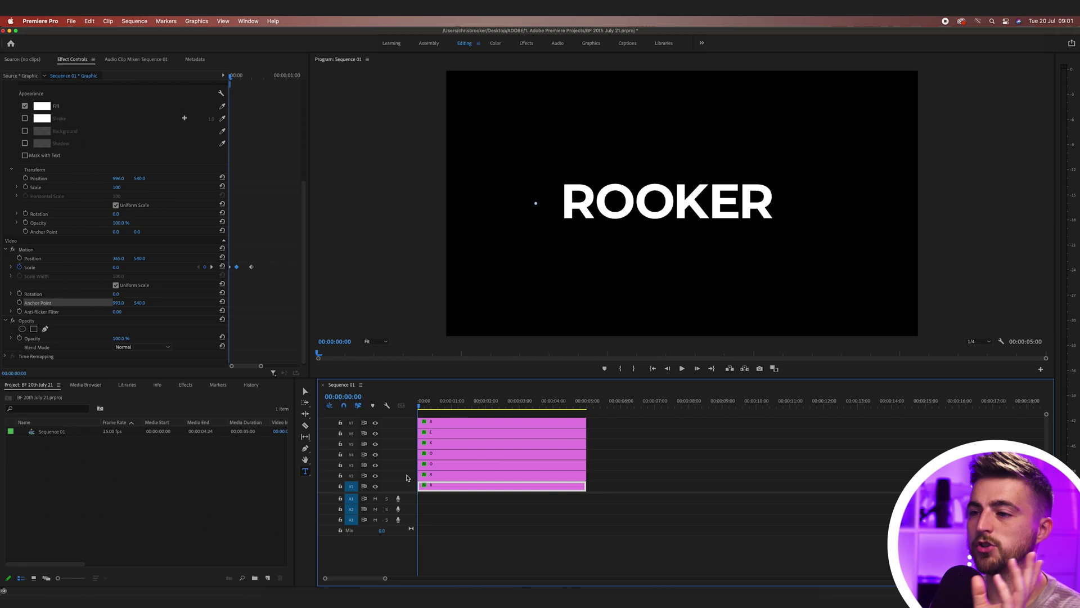
Copy the B clip's Motion effect onto the six other letter clips on V2 to V7 and play the result.
{"action": "left_click", "coordinate": [27, 249]}
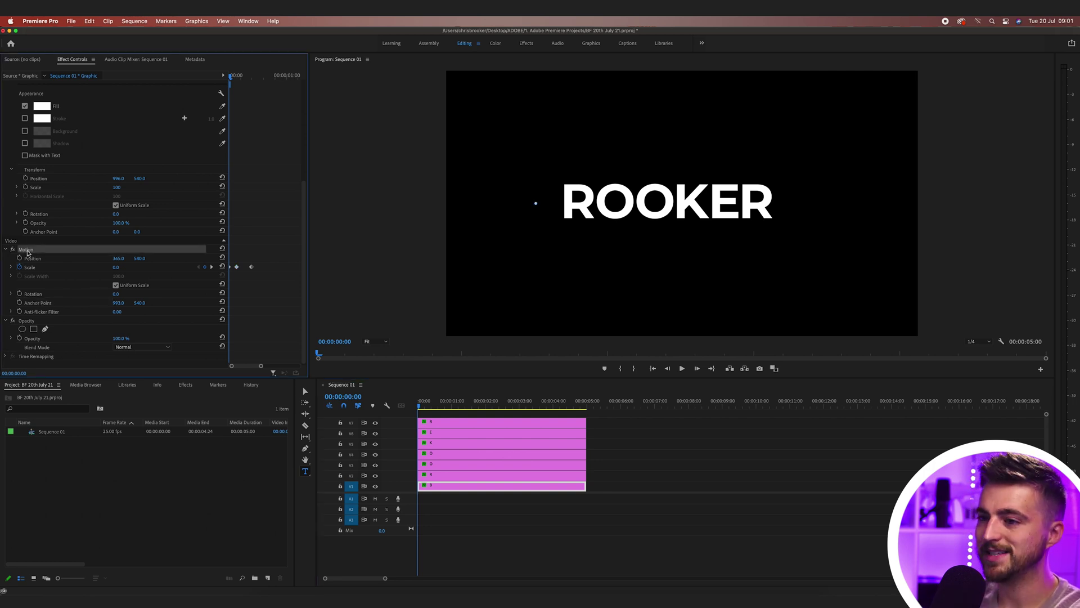
{"action": "left_click_drag", "start_coordinate": [610, 476], "coordinate": [509, 417]}
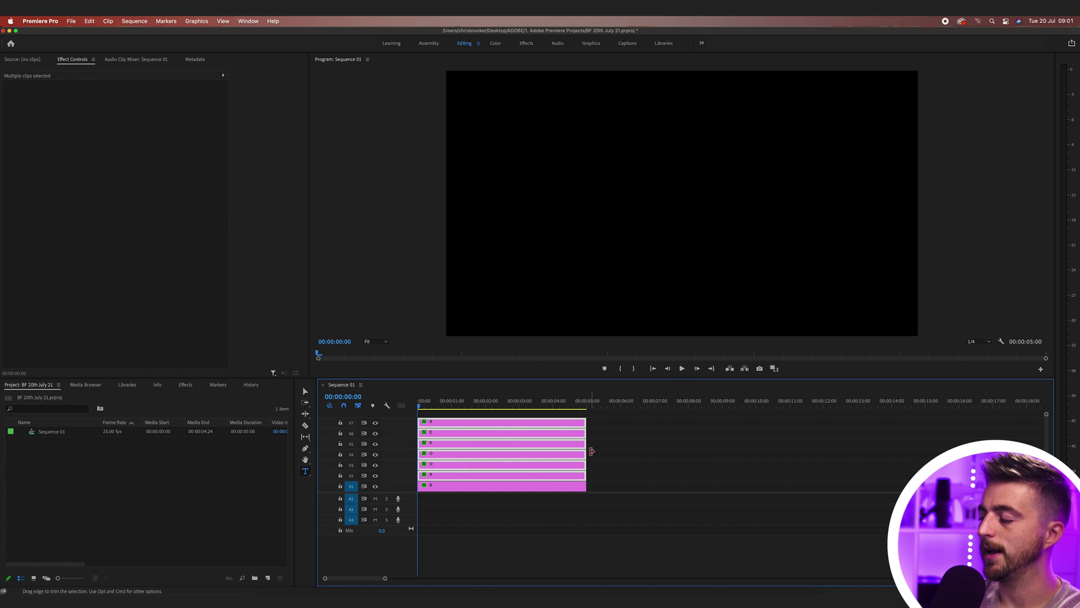
{"action": "key", "text": "space"}
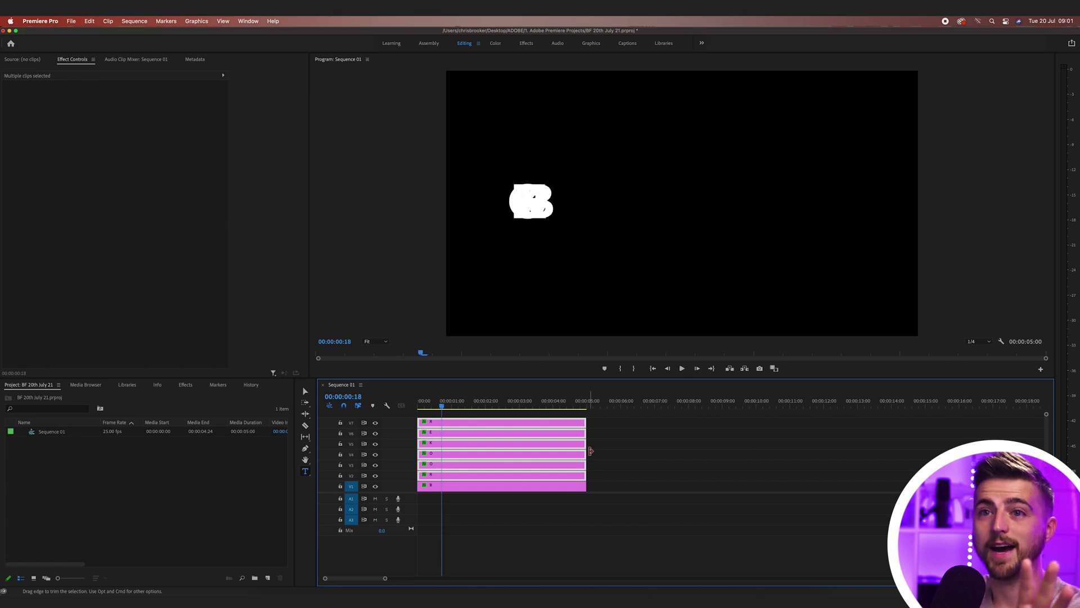
Move the R on V7 and the E on V6 horizontally to their places at the end of the word using Motion Position.
{"action": "left_click", "coordinate": [547, 477]}
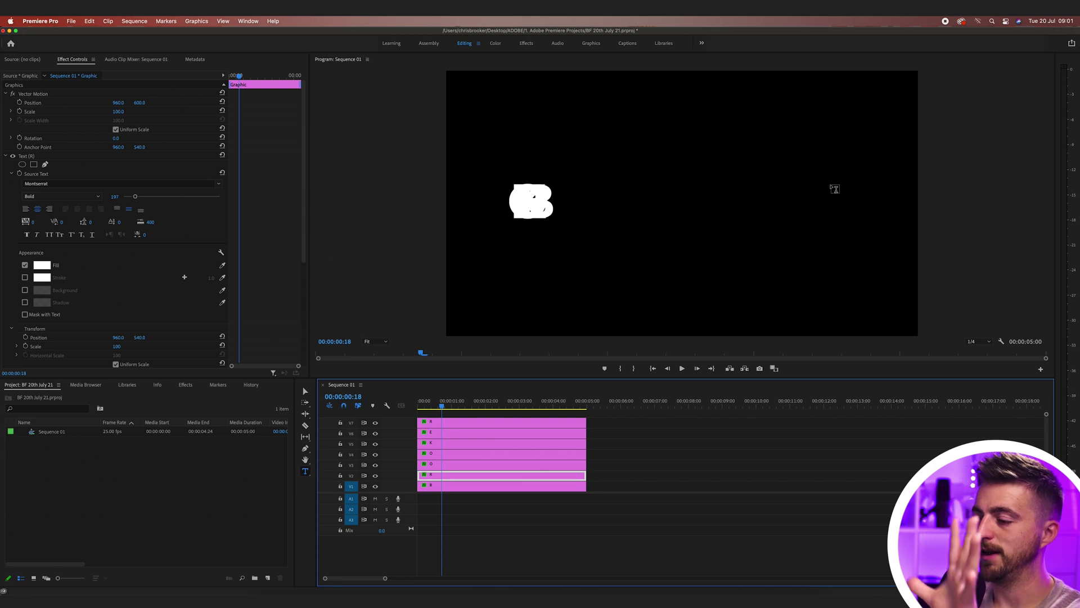
{"action": "left_click", "coordinate": [509, 422]}
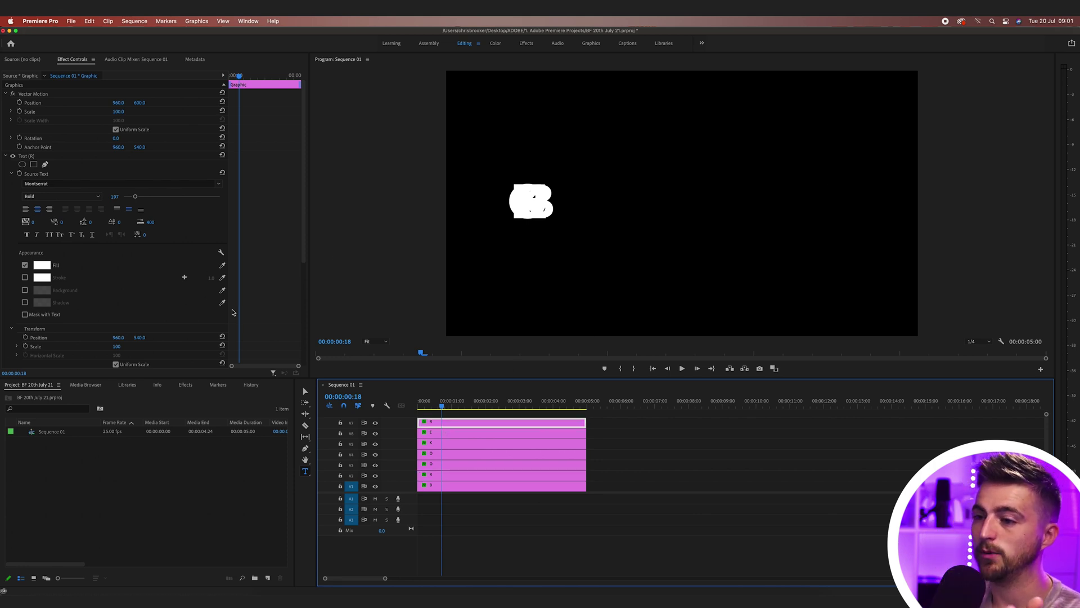
{"action": "scroll", "coordinate": [233, 312], "scroll_direction": "down", "scroll_amount": 6}
{"action": "left_click_drag", "start_coordinate": [118, 256], "coordinate": [180, 257]}
{"action": "left_click", "coordinate": [459, 432]}
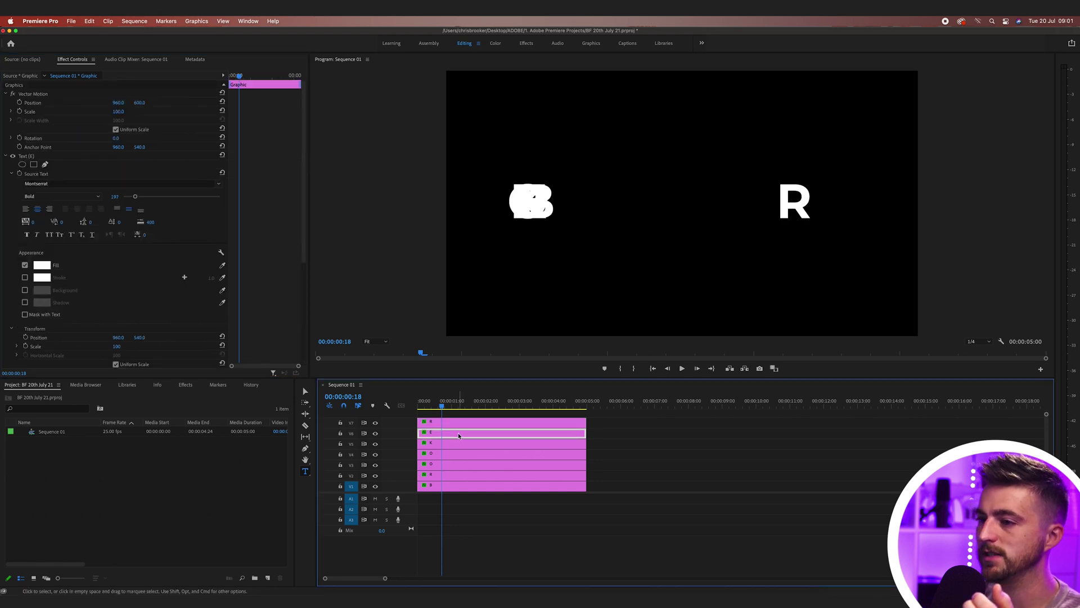
{"action": "left_click_drag", "start_coordinate": [119, 259], "coordinate": [173, 259]}
Move the K on V5 and the second O on V4 horizontally to their places in the word using Motion Position.
{"action": "left_click", "coordinate": [450, 443]}
{"action": "scroll", "coordinate": [147, 304], "scroll_direction": "down", "scroll_amount": 5}
{"action": "left_click_drag", "start_coordinate": [119, 299], "coordinate": [162, 300]}
{"action": "left_click", "coordinate": [484, 454]}
{"action": "scroll", "coordinate": [146, 281], "scroll_direction": "down", "scroll_amount": 5}
{"action": "left_click_drag", "start_coordinate": [119, 256], "coordinate": [142, 257]}
Position the first O on V3 within the word, the R on V2 at X 588 and the B on V1 at X 403.
{"action": "left_click", "coordinate": [467, 465]}
{"action": "scroll", "coordinate": [147, 281], "scroll_direction": "down", "scroll_amount": 5}
{"action": "left_click", "coordinate": [495, 475]}
{"action": "scroll", "coordinate": [146, 282], "scroll_direction": "down", "scroll_amount": 5}
{"action": "left_click", "coordinate": [465, 486]}
{"action": "scroll", "coordinate": [213, 305], "scroll_direction": "down", "scroll_amount": 6}
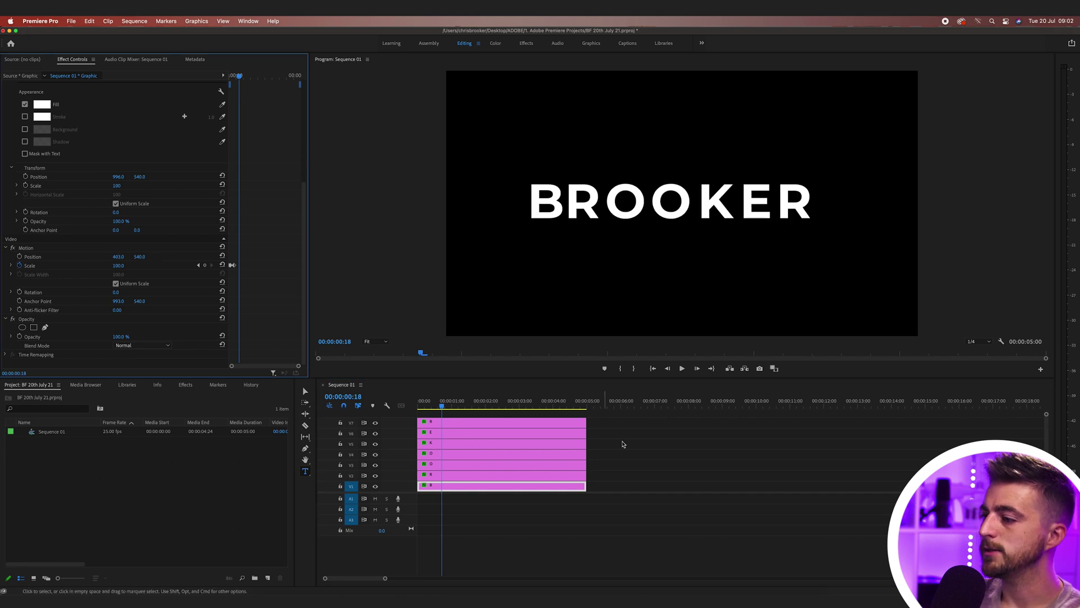
Play the sequence from the start to check all seven letters scaling up together.
{"action": "left_click_drag", "start_coordinate": [438, 406], "coordinate": [248, 403]}
{"action": "key", "text": "space"}
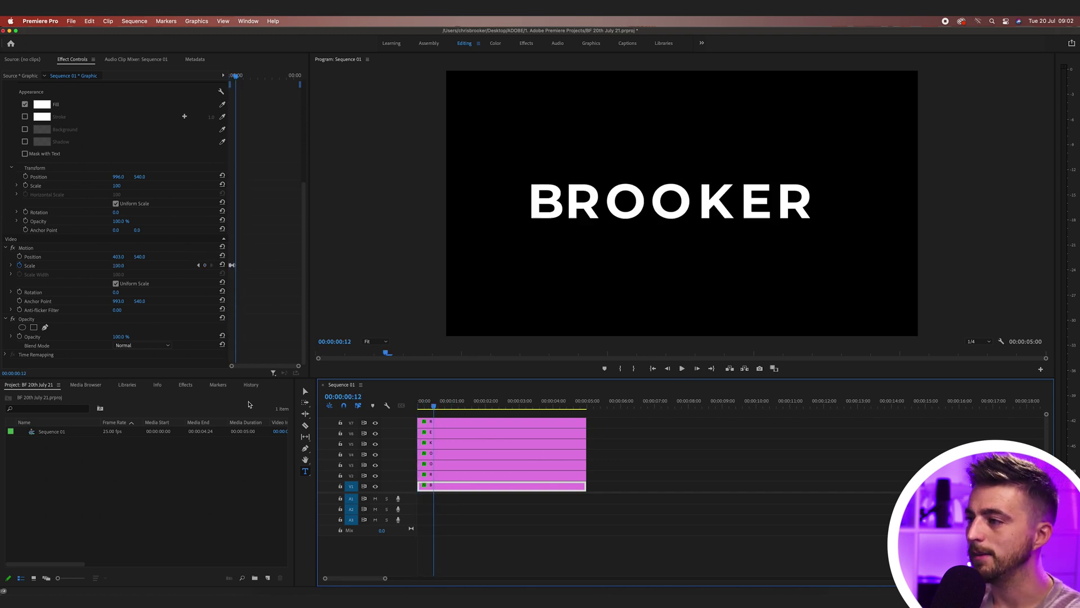
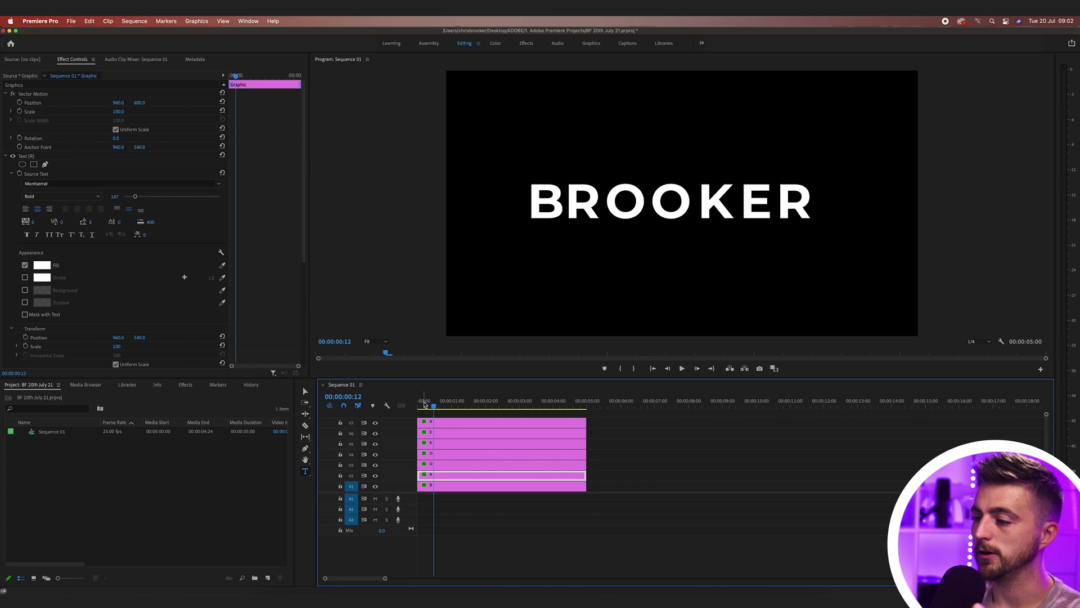
{"action": "key", "text": "space"}
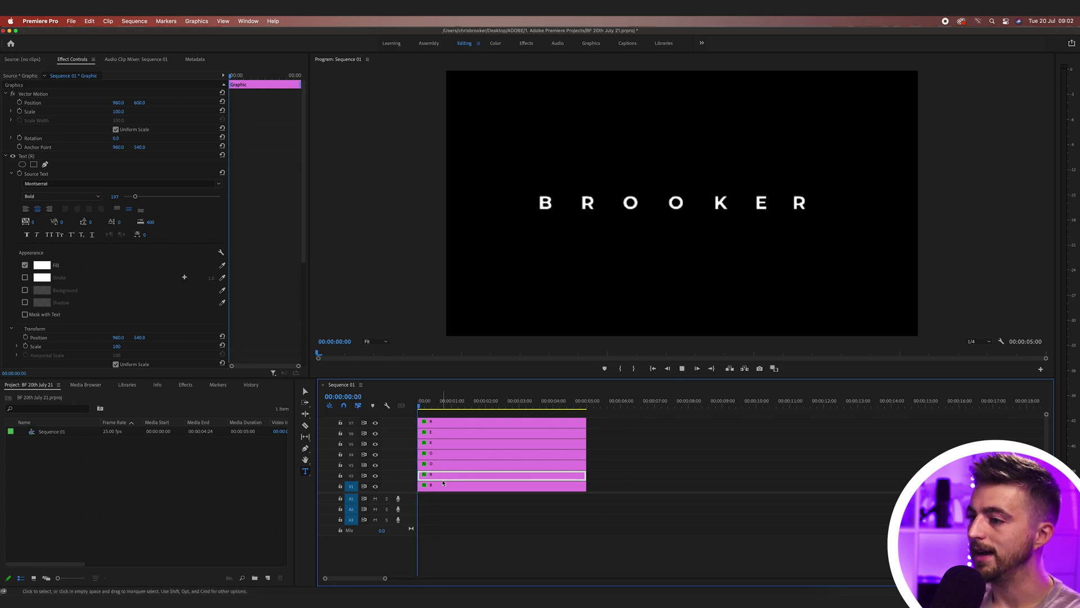
{"action": "key", "text": "space"}
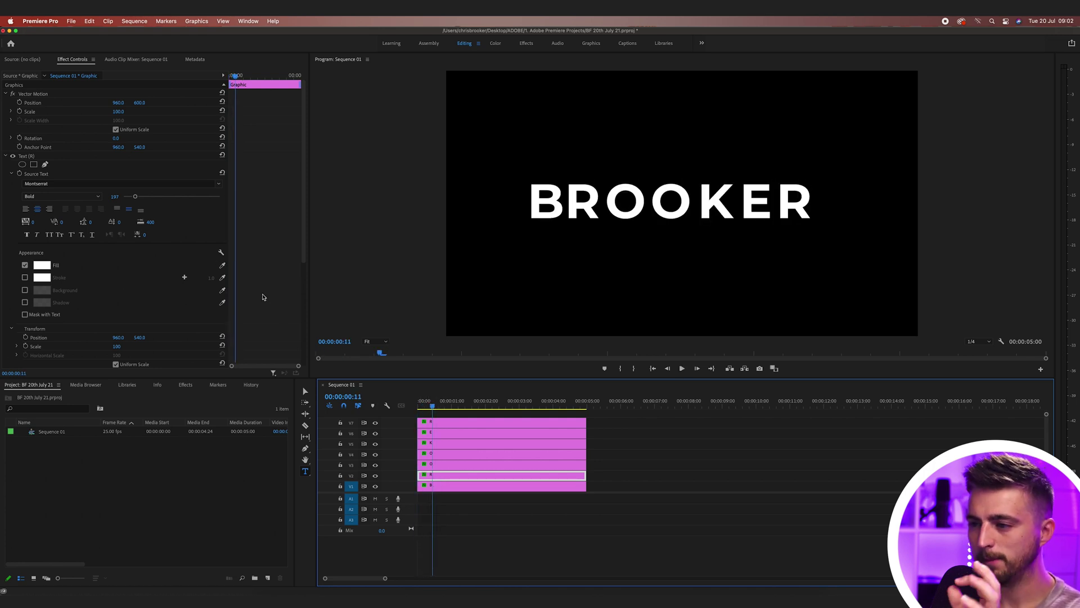
Try shifting the three Scale keyframes of the R clip on V2 a few frames further along the clip.
{"action": "scroll", "coordinate": [262, 297], "scroll_direction": "down", "scroll_amount": 5}
{"action": "key", "text": "equal"}
{"action": "key", "text": "equal"}
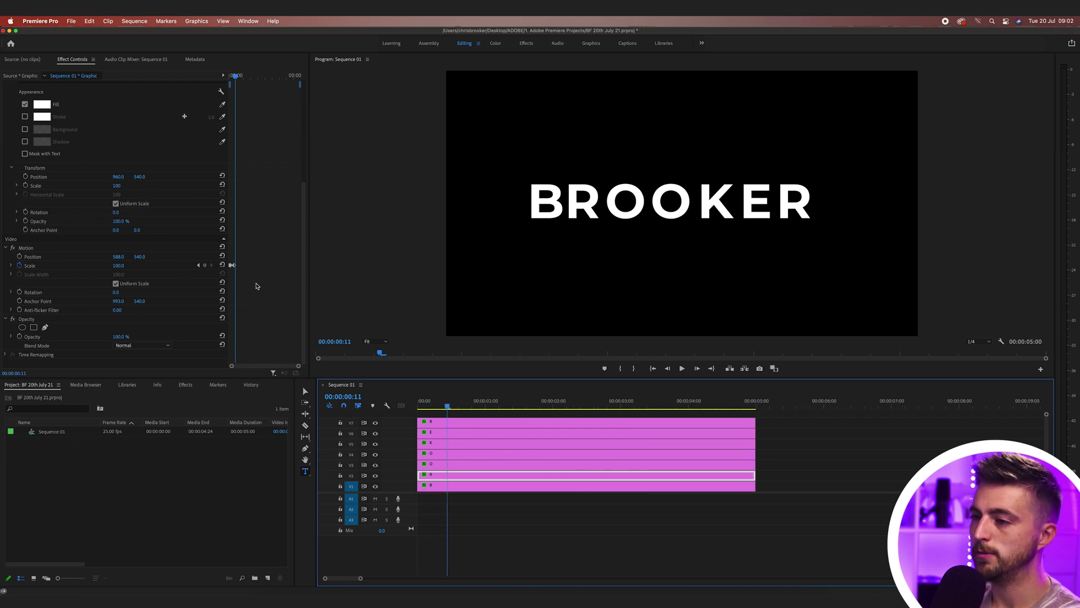
{"action": "left_click", "coordinate": [256, 270]}
{"action": "key", "text": "equal"}
{"action": "key", "text": "equal"}
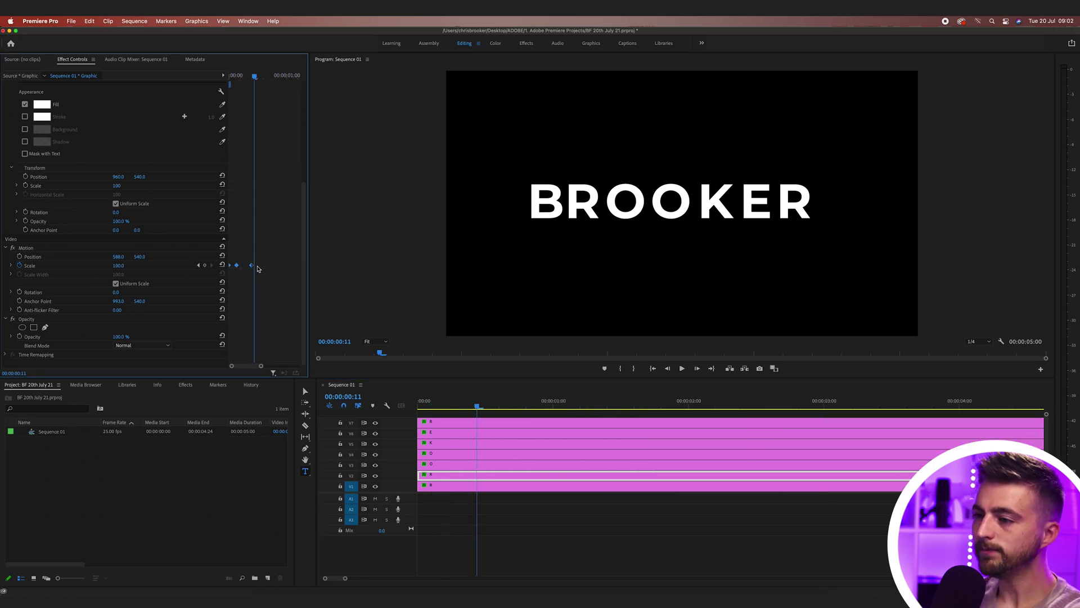
{"action": "left_click_drag", "start_coordinate": [253, 267], "coordinate": [264, 267]}
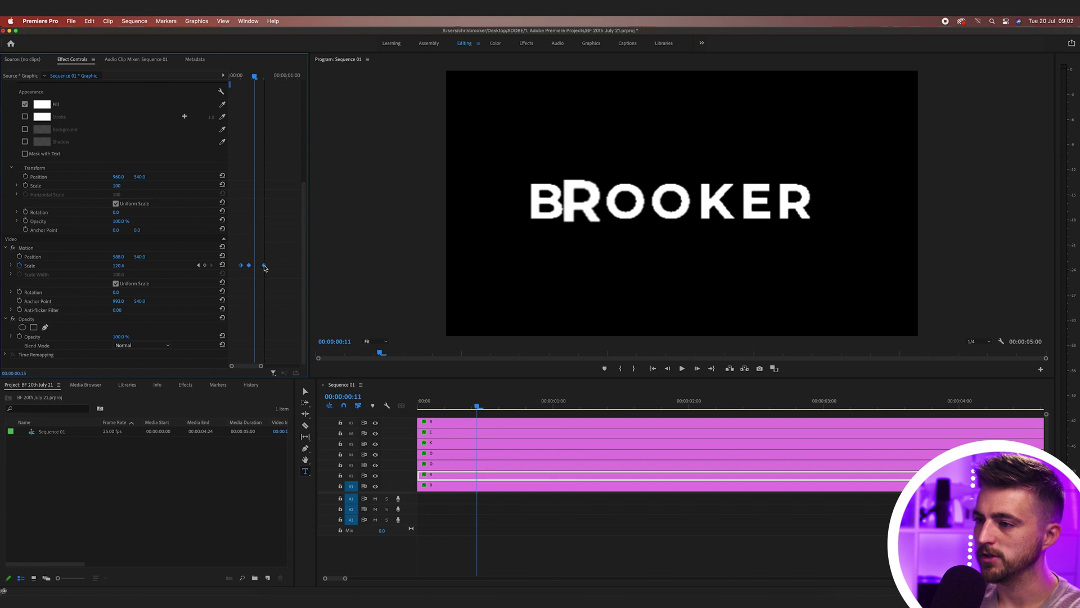
Play back the delayed R animation and return its Scale keyframes to the clip's start.
{"action": "left_click", "coordinate": [453, 396]}
{"action": "key", "text": "space"}
{"action": "key", "text": "space"}
{"action": "left_click_drag", "start_coordinate": [471, 398], "coordinate": [303, 400]}
{"action": "key", "text": "space"}
{"action": "key", "text": "space"}
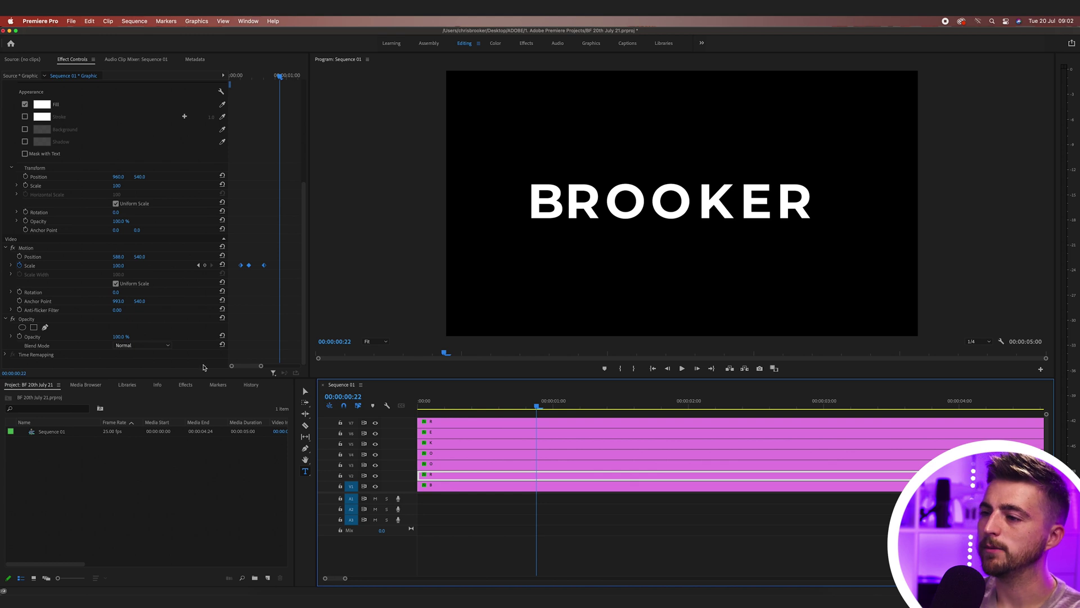
{"action": "mouse_move", "coordinate": [266, 75]}
{"action": "left_mouse_down"}
{"action": "mouse_move", "coordinate": [246, 76]}
{"action": "mouse_move", "coordinate": [264, 76]}
{"action": "left_mouse_up"}
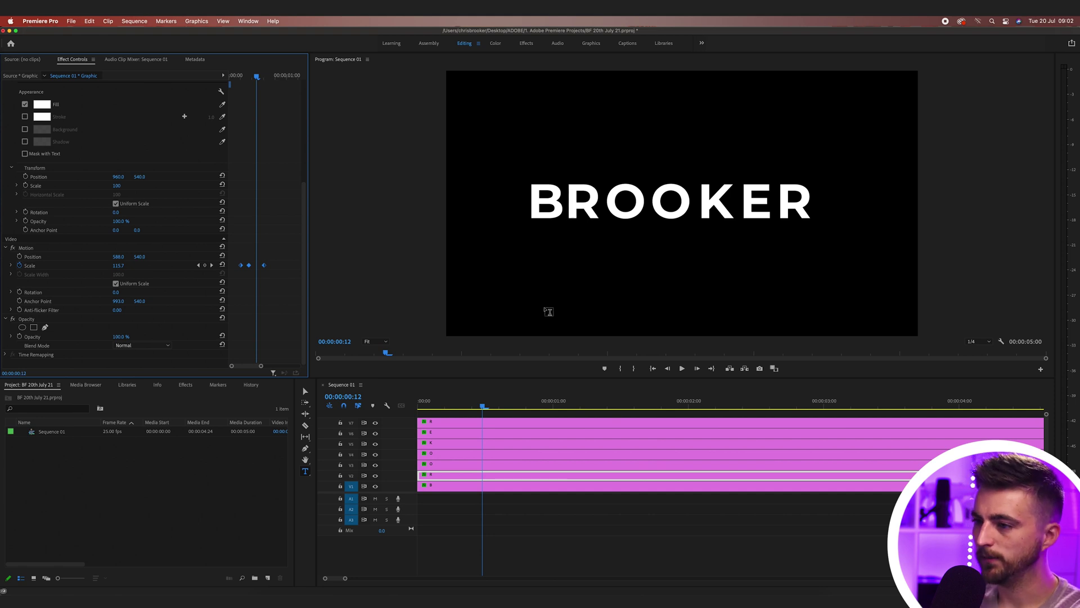
{"action": "left_click", "coordinate": [440, 429]}
Move the R clip on V2 so that it starts at 00:00:00:08.
{"action": "key", "text": "Home"}
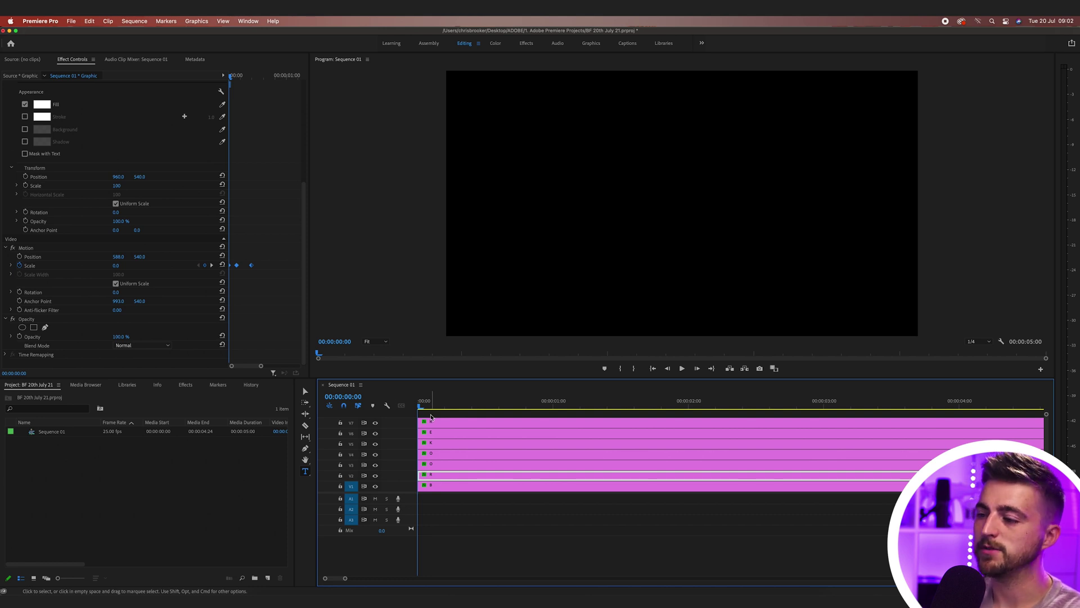
{"action": "key", "text": "space"}
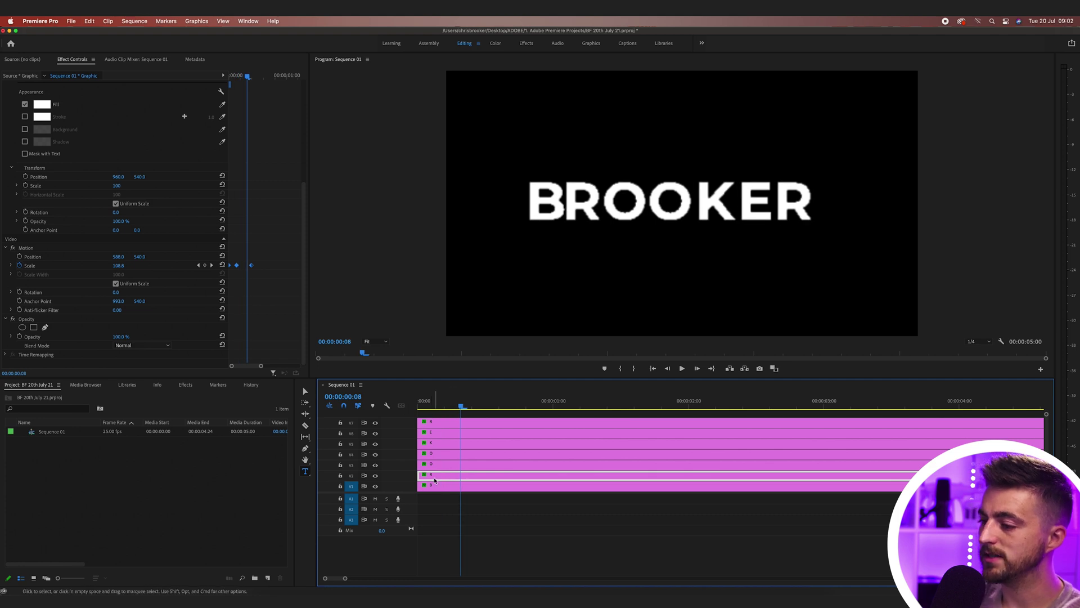
{"action": "left_click_drag", "start_coordinate": [435, 479], "coordinate": [474, 479]}
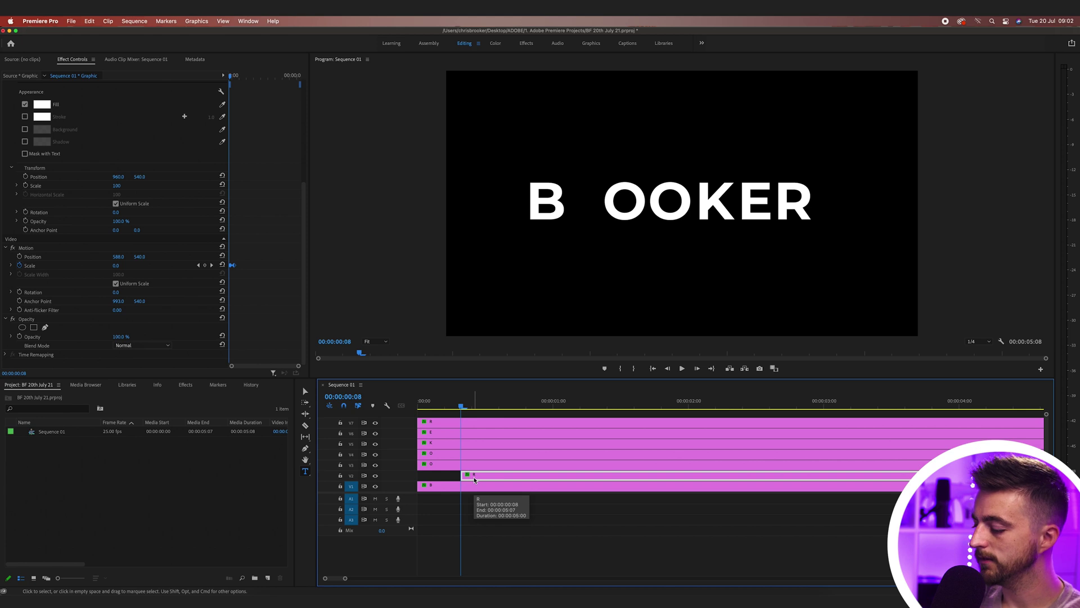
Move the first O clip on V3 so that it starts at 00:00:00:16, eight frames after the R.
{"action": "key", "text": "Right"}
{"action": "key", "text": "Right"}
{"action": "key", "text": "Right"}
{"action": "key", "text": "Right"}
{"action": "key", "text": "Right"}
{"action": "key", "text": "Right"}
{"action": "key", "text": "Right"}
{"action": "key", "text": "Right"}
{"action": "left_click_drag", "start_coordinate": [434, 465], "coordinate": [522, 468]}
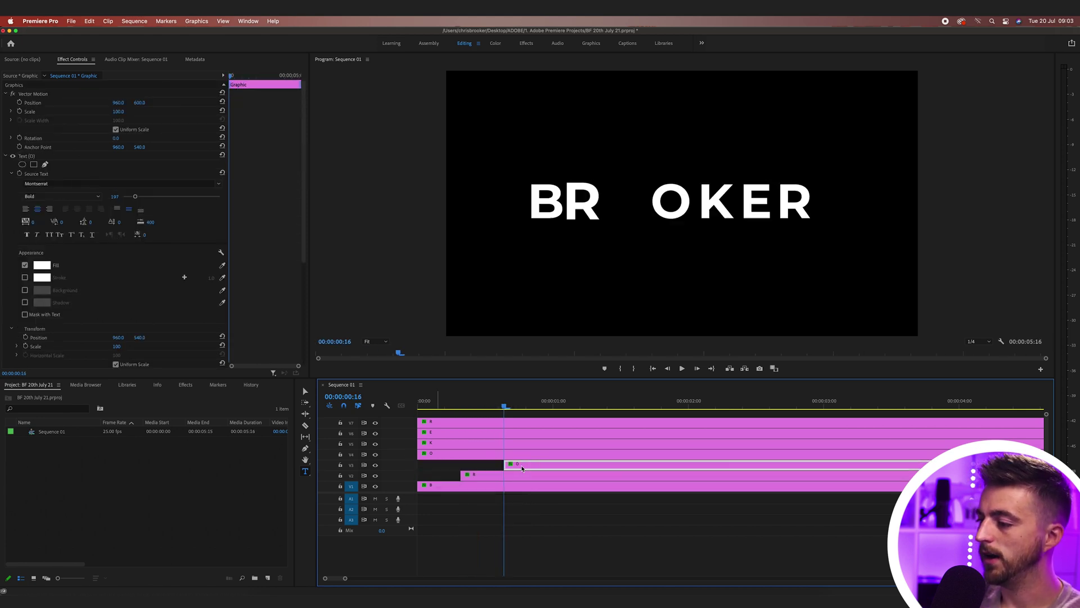
Move the second O clip on V4 so that it starts at 00:00:00:24.
{"action": "key", "text": "Right"}
{"action": "key", "text": "Right"}
{"action": "key", "text": "Right"}
{"action": "key", "text": "Right"}
{"action": "key", "text": "Right"}
{"action": "key", "text": "Right"}
{"action": "key", "text": "Right"}
{"action": "key", "text": "Right"}
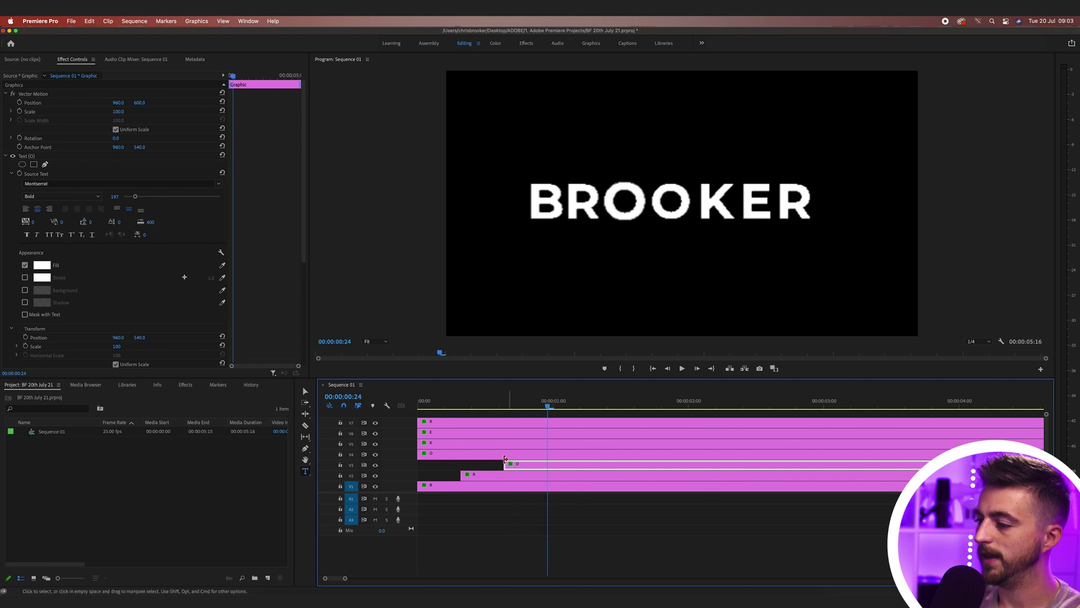
{"action": "left_click_drag", "start_coordinate": [486, 457], "coordinate": [618, 453]}
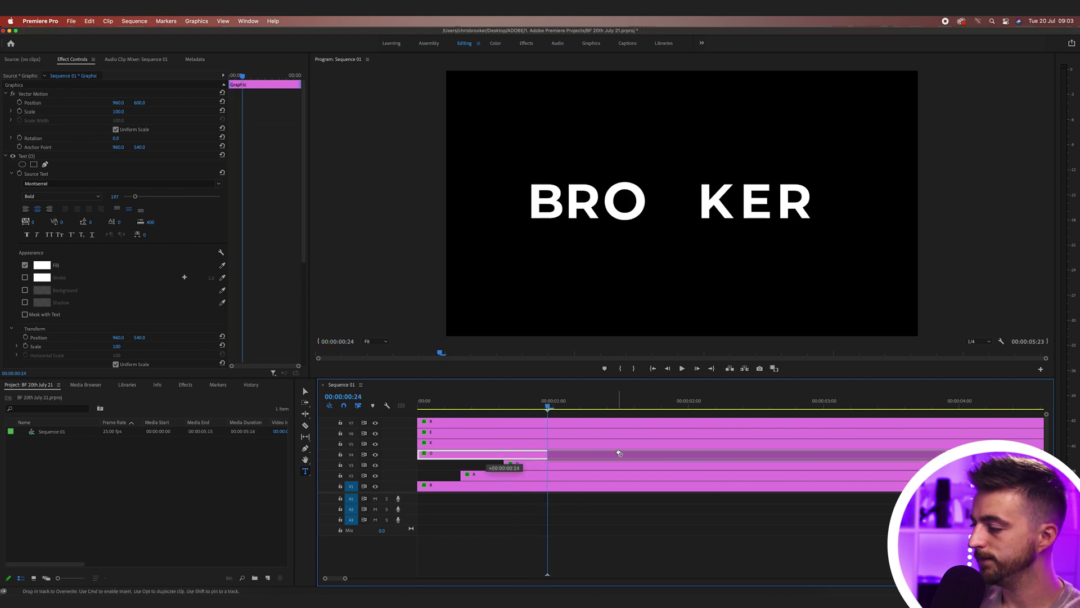
Move the K clip on V5 so that it starts at 00:00:01:07.
{"action": "key", "text": "Right"}
{"action": "key", "text": "Right"}
{"action": "key", "text": "Right"}
{"action": "key", "text": "Right"}
{"action": "key", "text": "Right"}
{"action": "key", "text": "Right"}
{"action": "key", "text": "Right"}
{"action": "key", "text": "Right"}
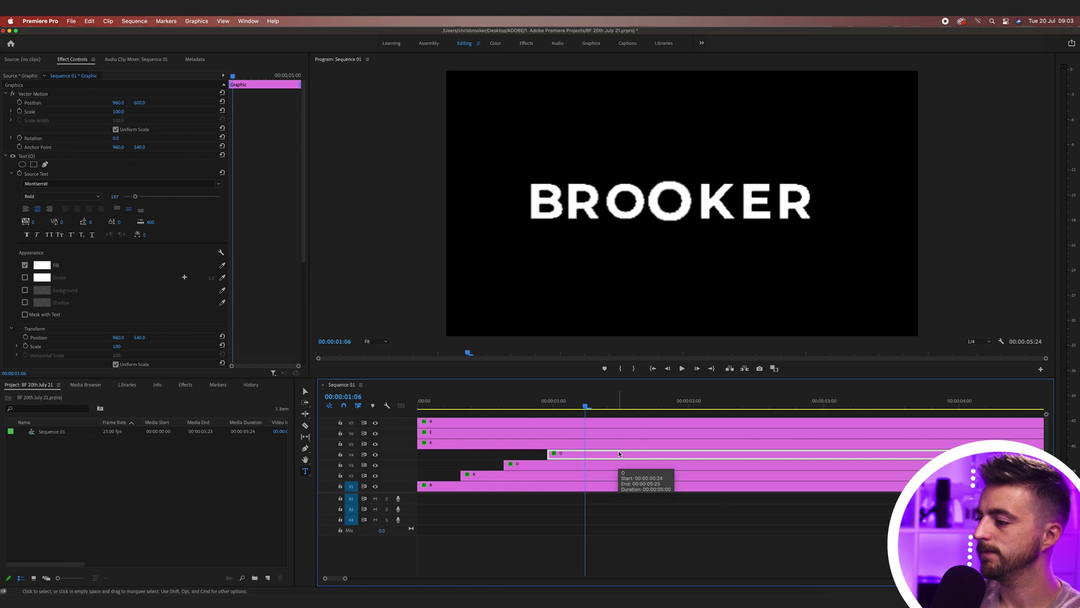
{"action": "left_click_drag", "start_coordinate": [445, 445], "coordinate": [620, 445]}
Move the E clip on V6 so that it starts at 00:00:01:15.
{"action": "key", "text": "Right"}
{"action": "key", "text": "Right"}
{"action": "key", "text": "Right"}
{"action": "key", "text": "Right"}
{"action": "key", "text": "Right"}
{"action": "key", "text": "Right"}
{"action": "key", "text": "Right"}
{"action": "key", "text": "Right"}
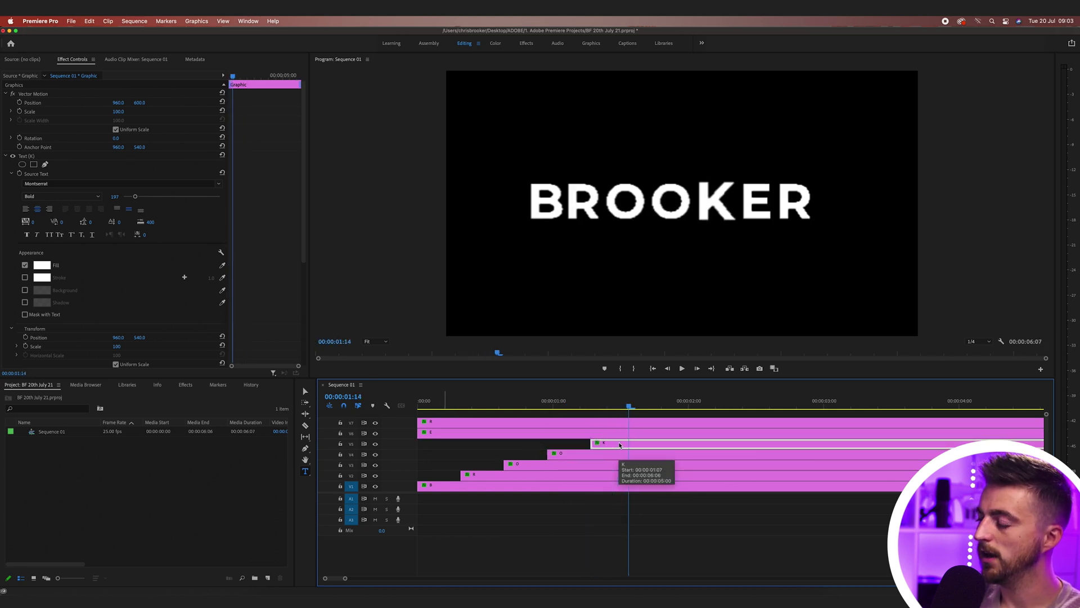
{"action": "left_click_drag", "start_coordinate": [487, 437], "coordinate": [705, 434]}
Move the last R clip on V7 so that it starts at 00:00:01:23 and return the playhead to the sequence start.
{"action": "left_click", "coordinate": [447, 421]}
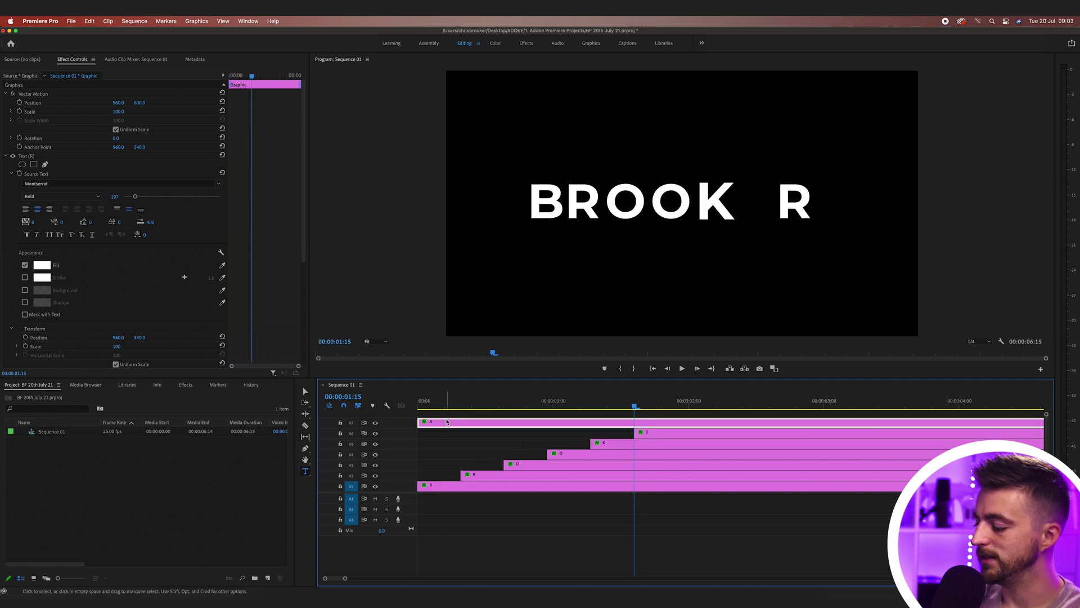
{"action": "key", "text": "Right"}
{"action": "key", "text": "Right"}
{"action": "key", "text": "Right"}
{"action": "key", "text": "Right"}
{"action": "key", "text": "Right"}
{"action": "key", "text": "Right"}
{"action": "key", "text": "Right"}
{"action": "key", "text": "Right"}
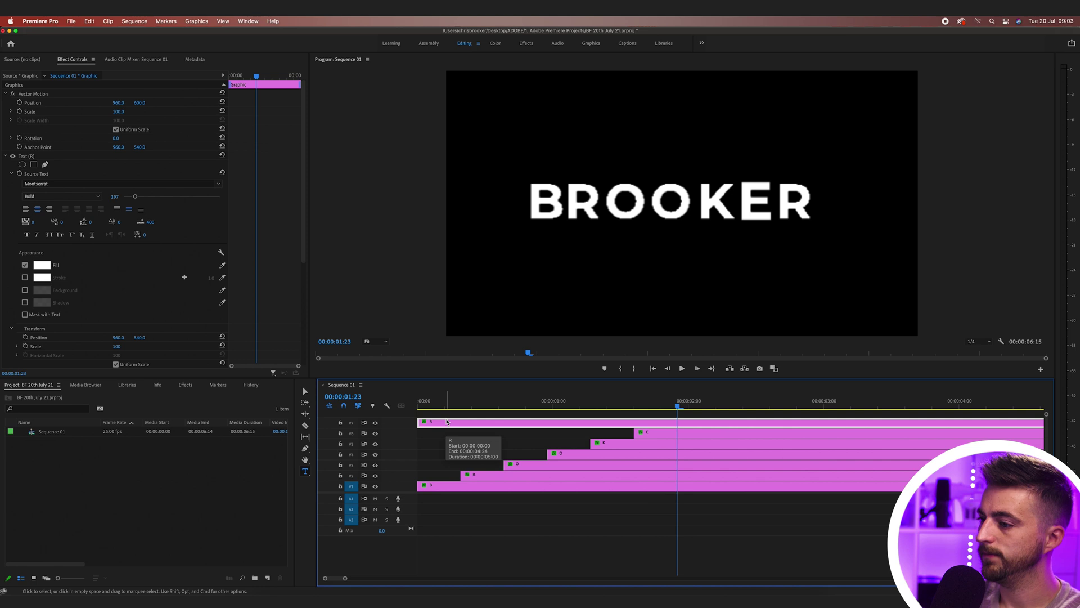
{"action": "left_click_drag", "start_coordinate": [447, 421], "coordinate": [709, 426]}
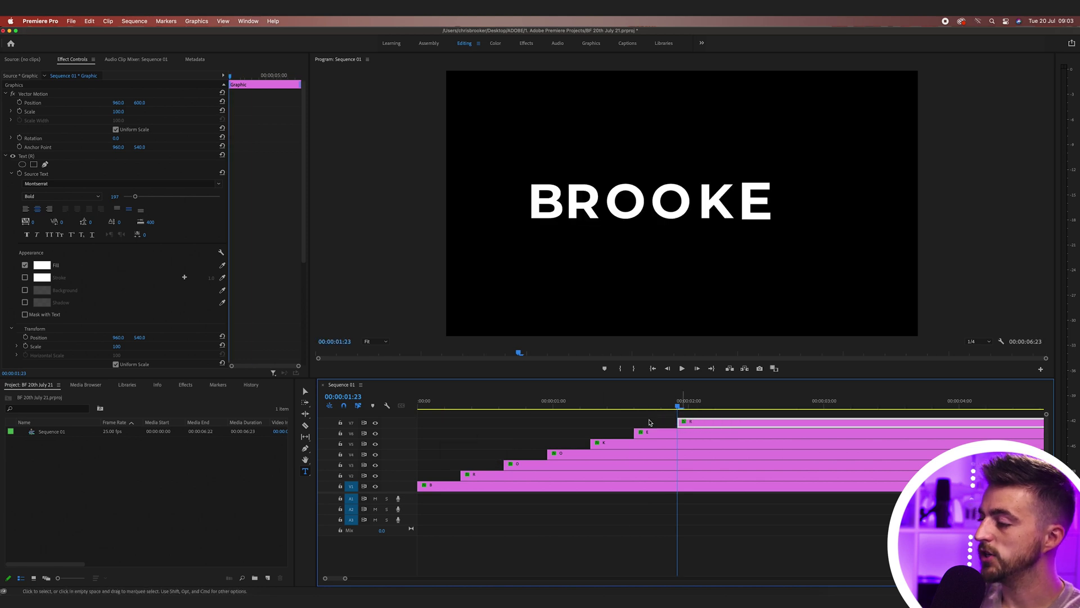
{"action": "key", "text": "Home"}
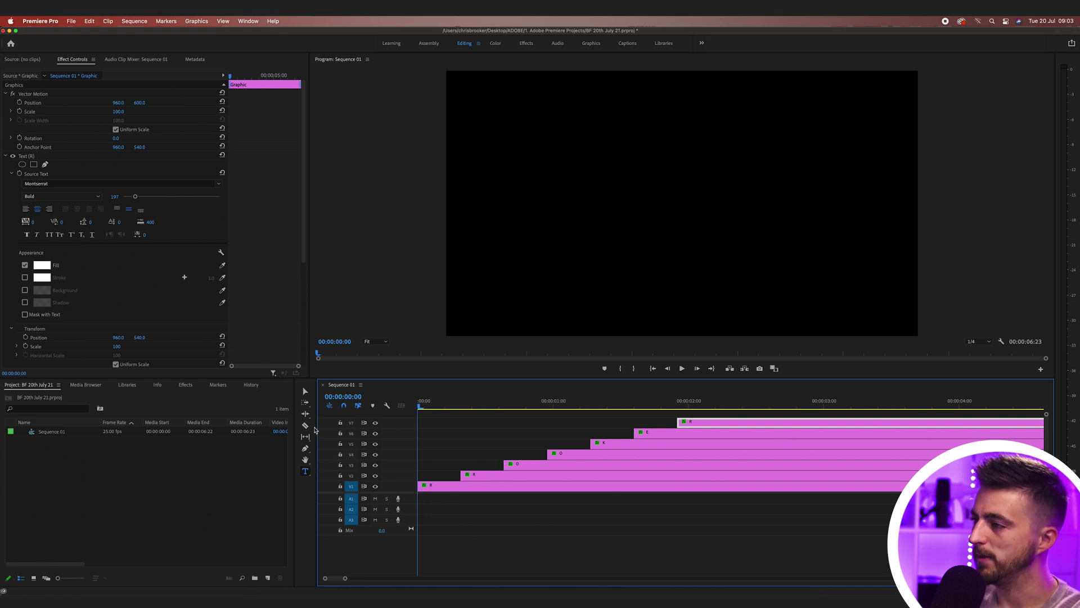
Play back the staggered letters and move the first R clip on V2 so that it starts at 00:00:00:04.
{"action": "key", "text": "space"}
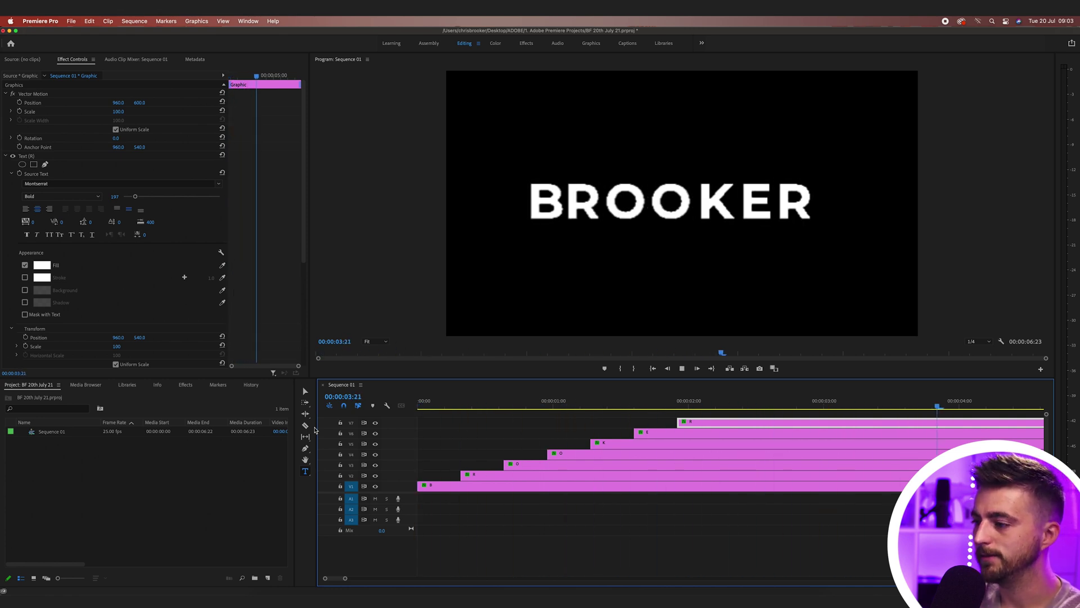
{"action": "key", "text": "Home"}
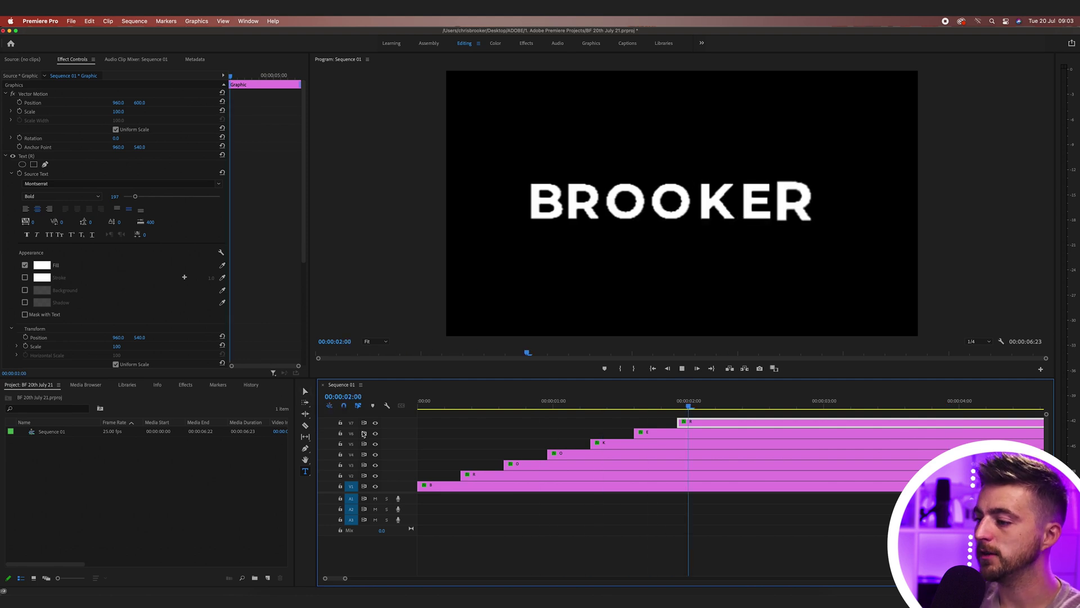
{"action": "left_click", "coordinate": [440, 403]}
{"action": "left_click_drag", "start_coordinate": [461, 474], "coordinate": [436, 474]}
Move the first O clip on V3 so that it starts at 00:00:00:08.
{"action": "key", "text": "Right"}
{"action": "key", "text": "Right"}
{"action": "key", "text": "Right"}
{"action": "left_click_drag", "start_coordinate": [524, 466], "coordinate": [492, 466]}
Move the second O clip on V4 so that it starts at 00:00:00:12.
{"action": "key", "text": "Right"}
{"action": "key", "text": "Right"}
{"action": "key", "text": "Right"}
{"action": "key", "text": "Right"}
{"action": "key", "text": "Right"}
{"action": "left_click_drag", "start_coordinate": [567, 453], "coordinate": [502, 454]}
Start the K clip on V5 at 00:00:00:16, with the E and last R clips on V6 and V7 following at four-frame intervals.
{"action": "key", "text": "Right"}
{"action": "key", "text": "Right"}
{"action": "key", "text": "Right"}
{"action": "key", "text": "Right"}
{"action": "key", "text": "Right"}
{"action": "left_click_drag", "start_coordinate": [611, 444], "coordinate": [524, 444]}
Play back the tightened letter animation and examine where the staggered clips end.
{"action": "key", "text": "space"}
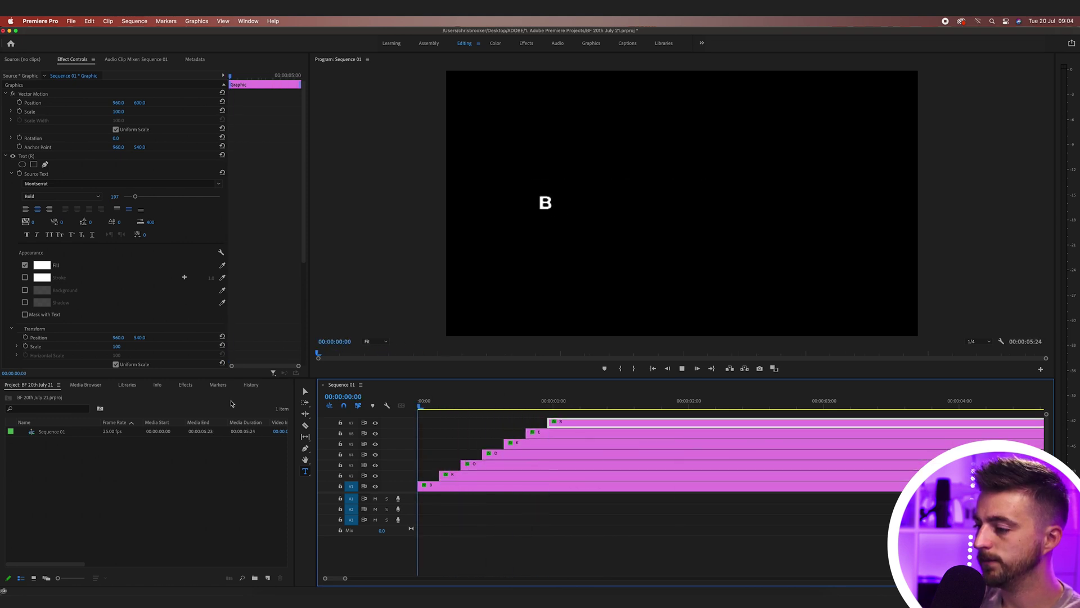
{"action": "key", "text": "space"}
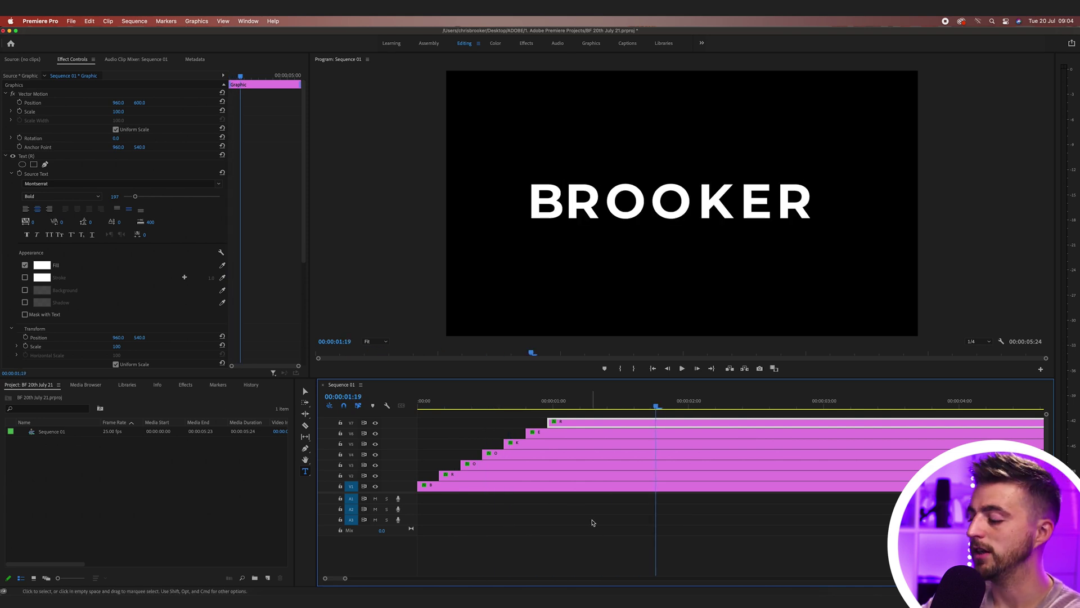
{"action": "left_click", "coordinate": [595, 524]}
{"action": "key", "text": "minus"}
{"action": "key", "text": "minus"}
{"action": "key", "text": "minus"}
{"action": "key", "text": "equal"}
{"action": "key", "text": "equal"}
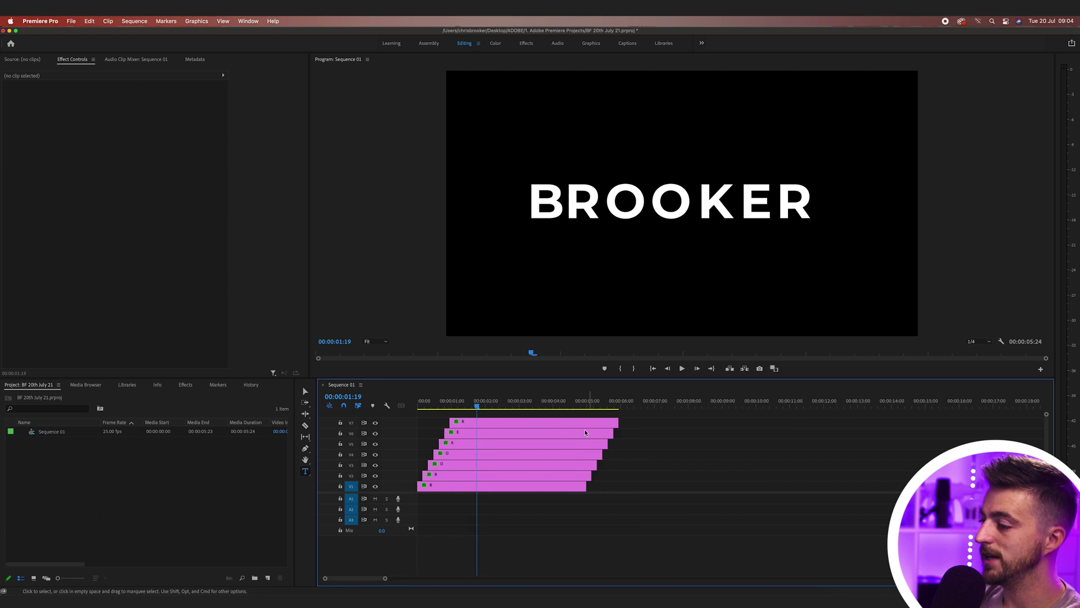
{"action": "left_click_drag", "start_coordinate": [766, 408], "coordinate": [723, 406]}
{"action": "key", "text": "space"}
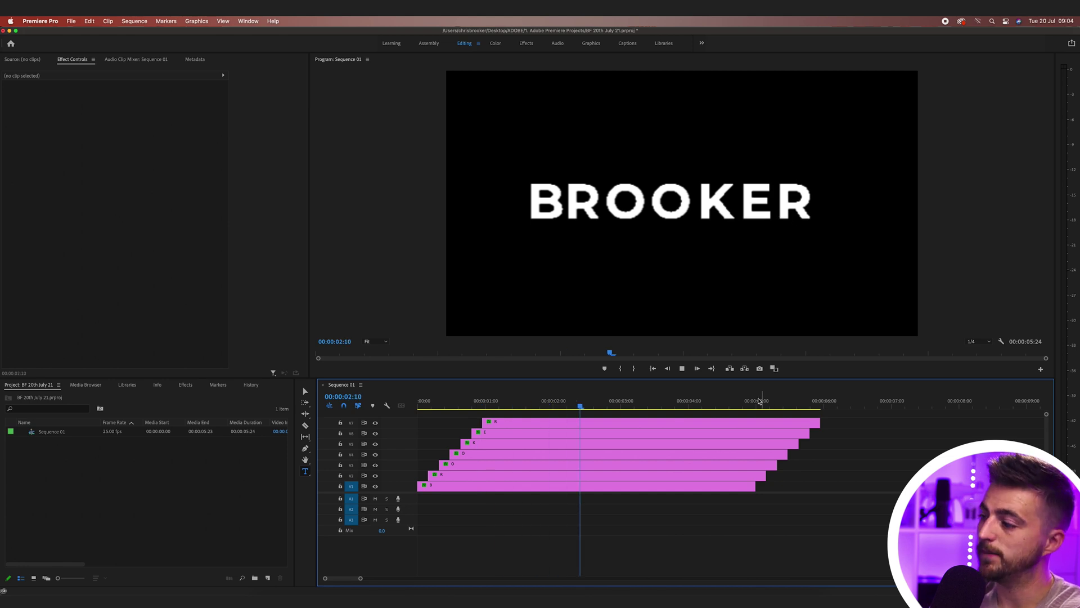
{"action": "key", "text": "space"}
Split the letter clips on V2 to V7 at the end of the B clip and delete the pieces beyond it.
{"action": "key", "text": "v"}
{"action": "key", "text": "c"}
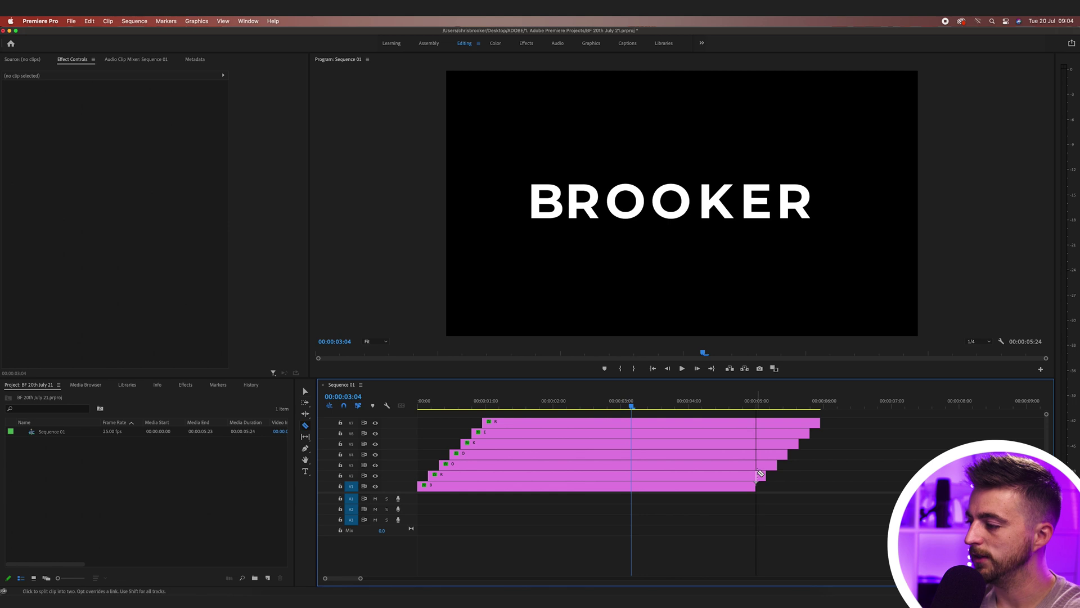
{"action": "left_click", "coordinate": [759, 432]}
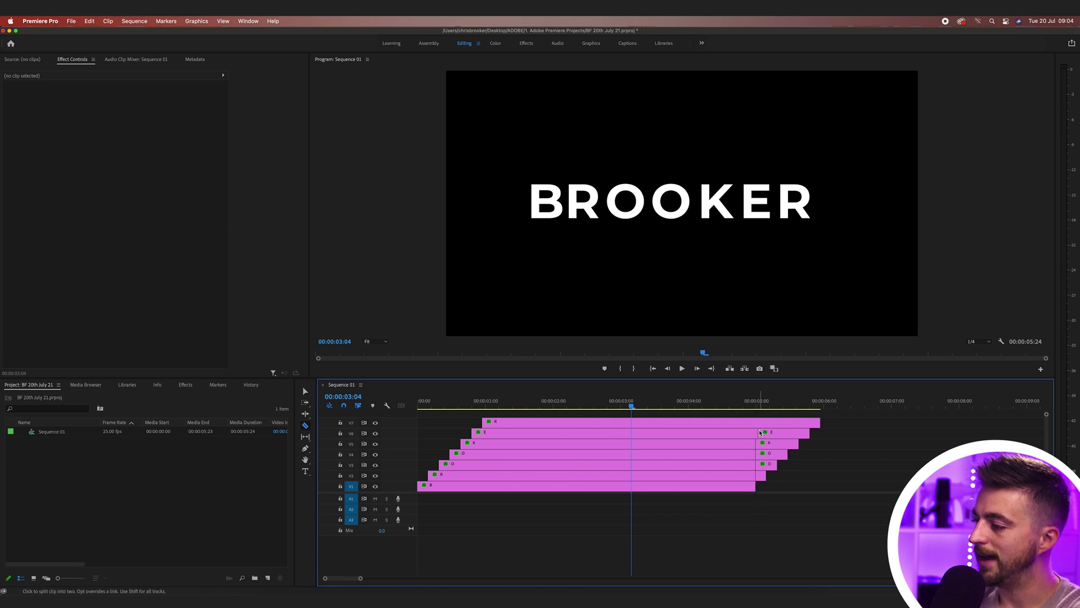
{"action": "key", "text": "space"}
{"action": "key", "text": "space"}
{"action": "left_click", "coordinate": [761, 421]}
{"action": "key", "text": "v"}
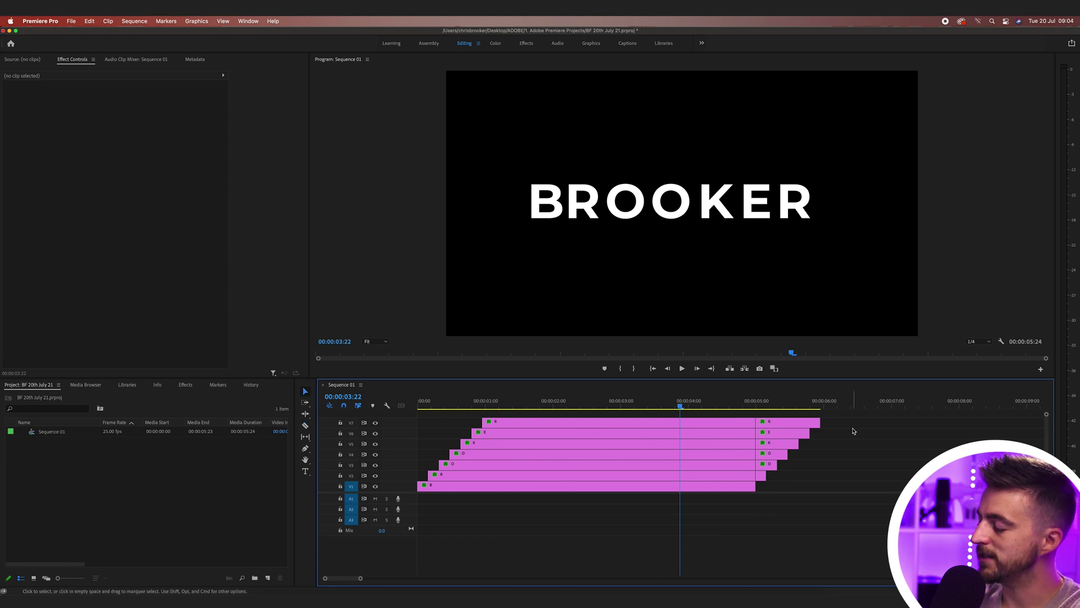
{"action": "left_click_drag", "start_coordinate": [851, 423], "coordinate": [760, 483]}
{"action": "key", "text": "Delete"}
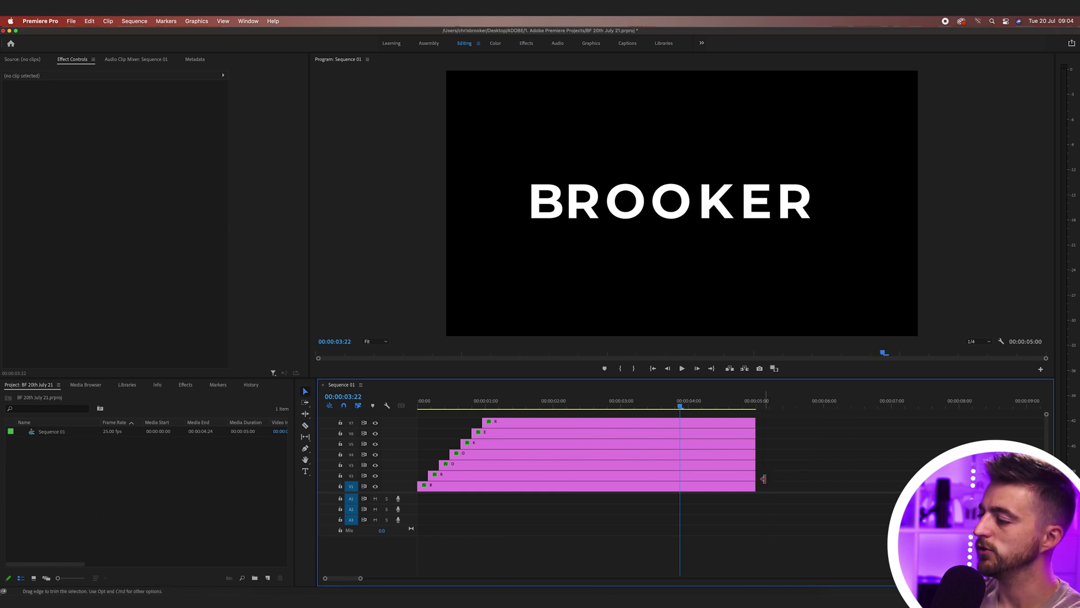
Play back the trimmed sequence from the start.
{"action": "key", "text": "Home"}
{"action": "key", "text": "space"}
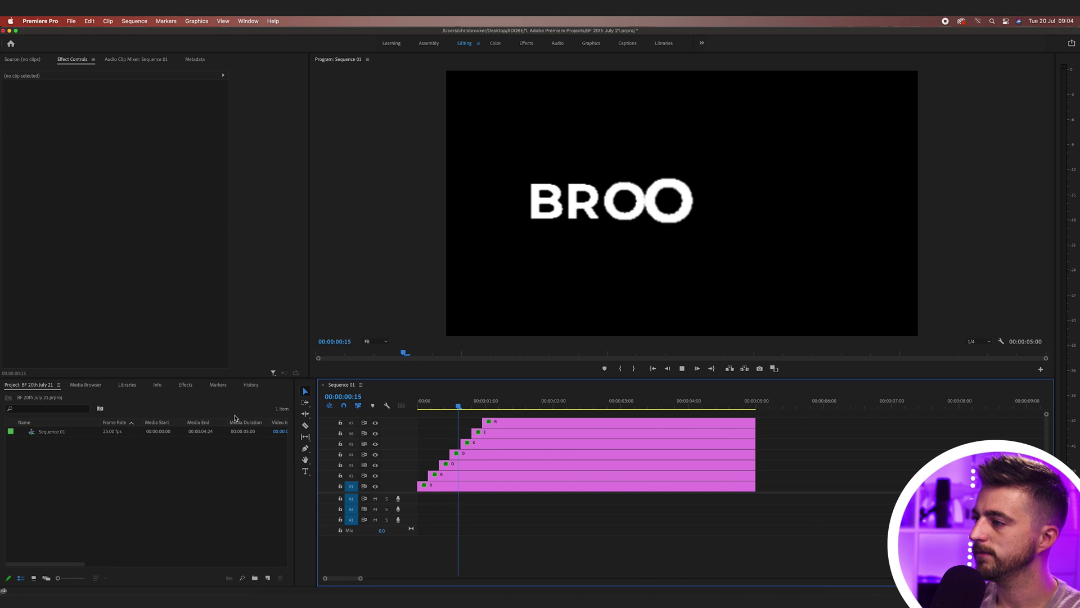
{"action": "key", "text": "space"}
On the B clip, add a Scale keyframe at 00:00:03:12 and set Scale to 0 at 00:00:03:18.
{"action": "left_click", "coordinate": [683, 489]}
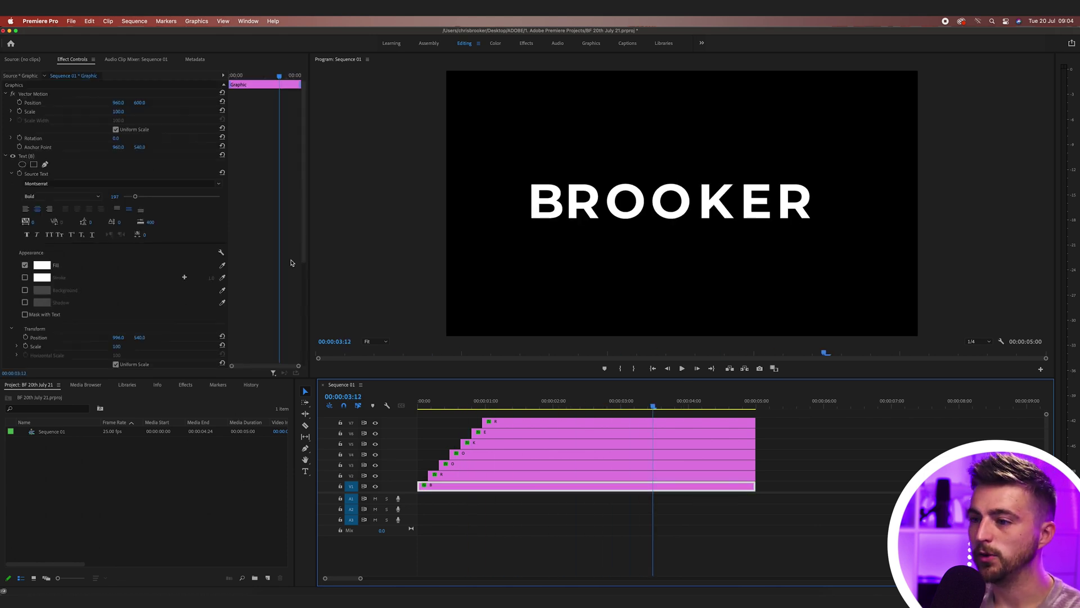
{"action": "scroll", "coordinate": [272, 283], "scroll_direction": "down", "scroll_amount": 3}
{"action": "scroll", "coordinate": [109, 295], "scroll_direction": "down", "scroll_amount": 3}
{"action": "left_click", "coordinate": [206, 282]}
{"action": "key", "text": "Right"}
{"action": "key", "text": "Right"}
{"action": "key", "text": "Right"}
{"action": "key", "text": "Right"}
{"action": "key", "text": "Right"}
{"action": "key", "text": "Right"}
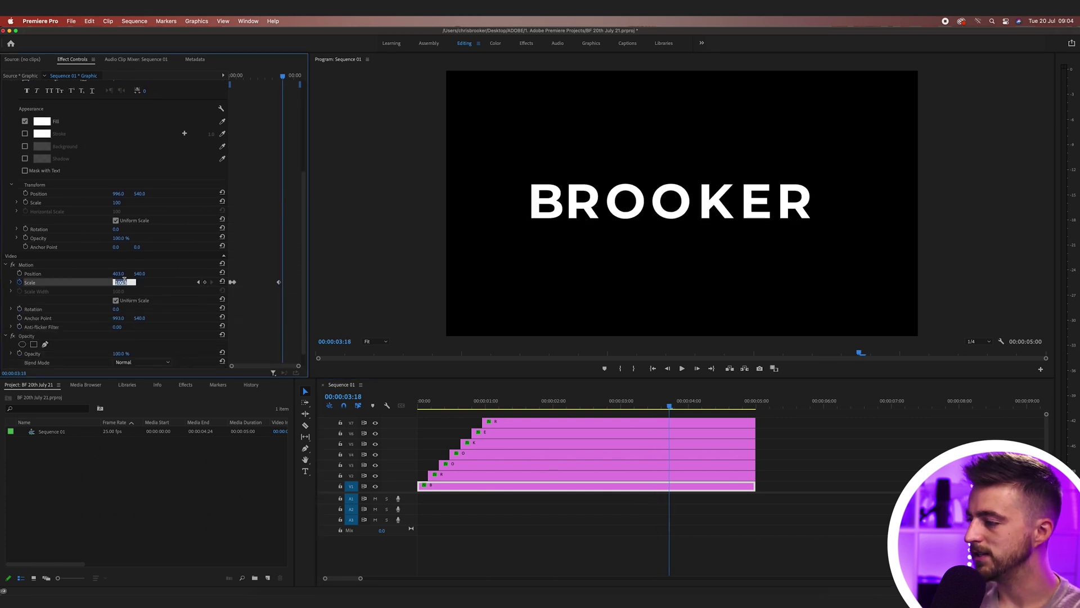
{"action": "type", "text": "0"}
{"action": "key", "text": "Return"}
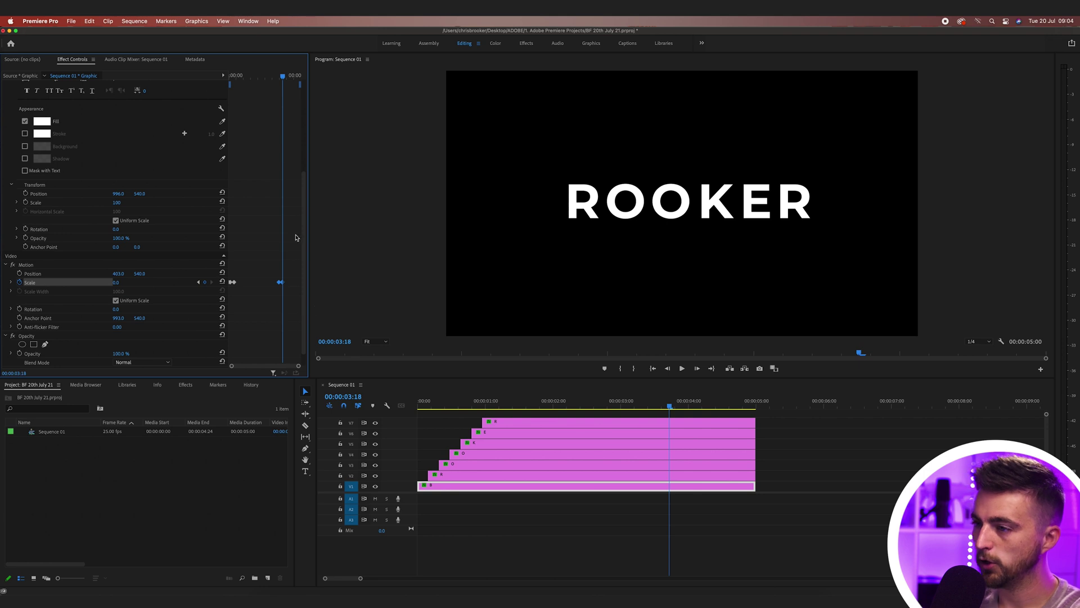
Copy the B clip's two exit Scale keyframes and paste them into the first R clip's Scale at 00:00:03:12.
{"action": "key", "text": "Left"}
{"action": "key", "text": "Left"}
{"action": "key", "text": "Left"}
{"action": "key", "text": "Left"}
{"action": "key", "text": "Left"}
{"action": "key", "text": "Left"}
{"action": "key", "text": "Left"}
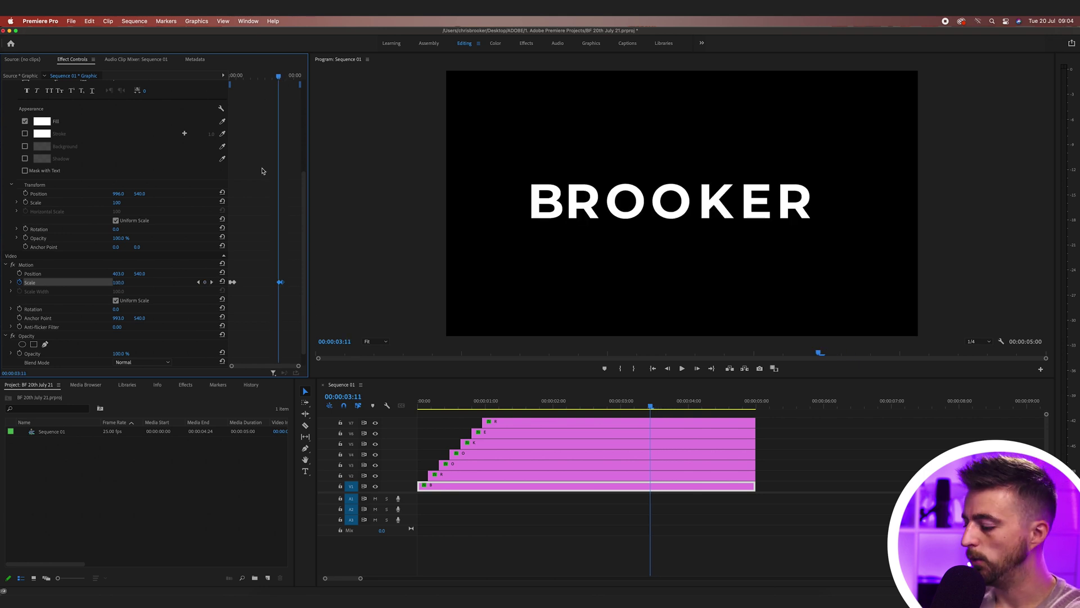
{"action": "key", "text": "Right"}
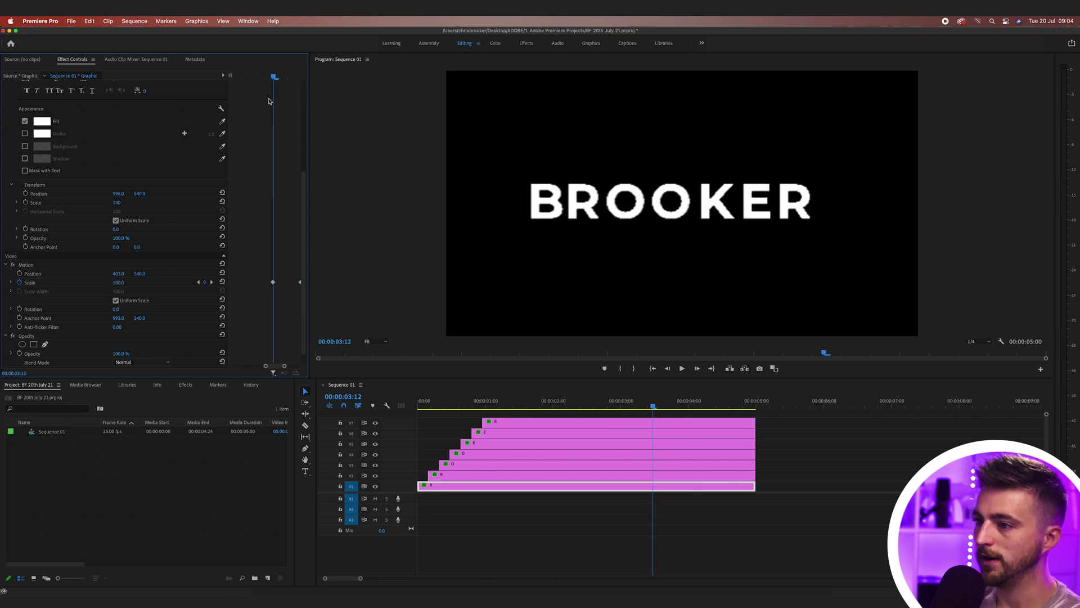
{"action": "left_click", "coordinate": [582, 481]}
{"action": "scroll", "coordinate": [236, 294], "scroll_direction": "down", "scroll_amount": 5}
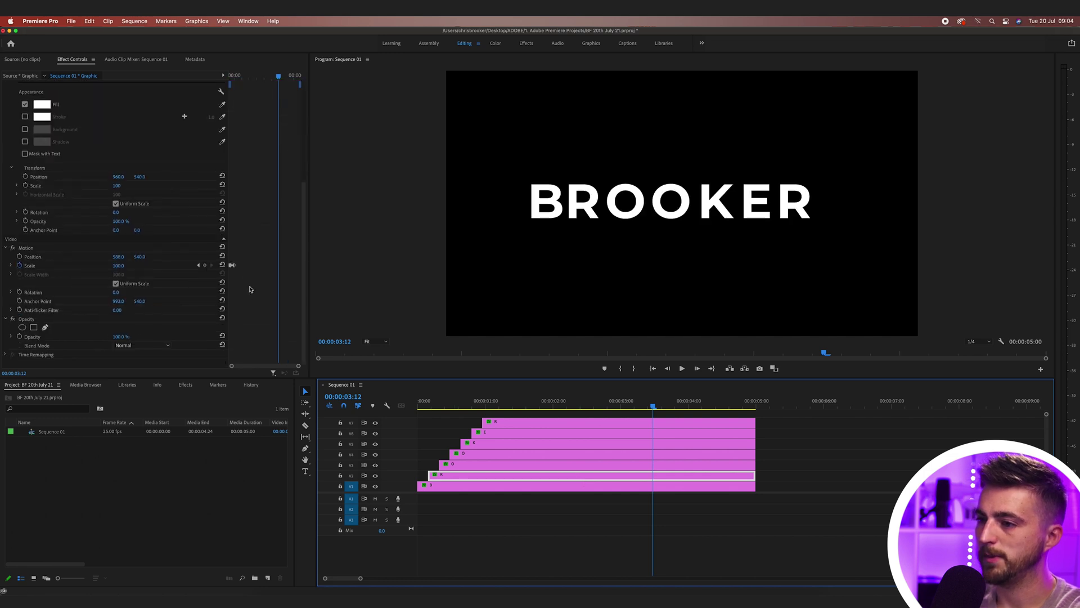
{"action": "left_click", "coordinate": [33, 268]}
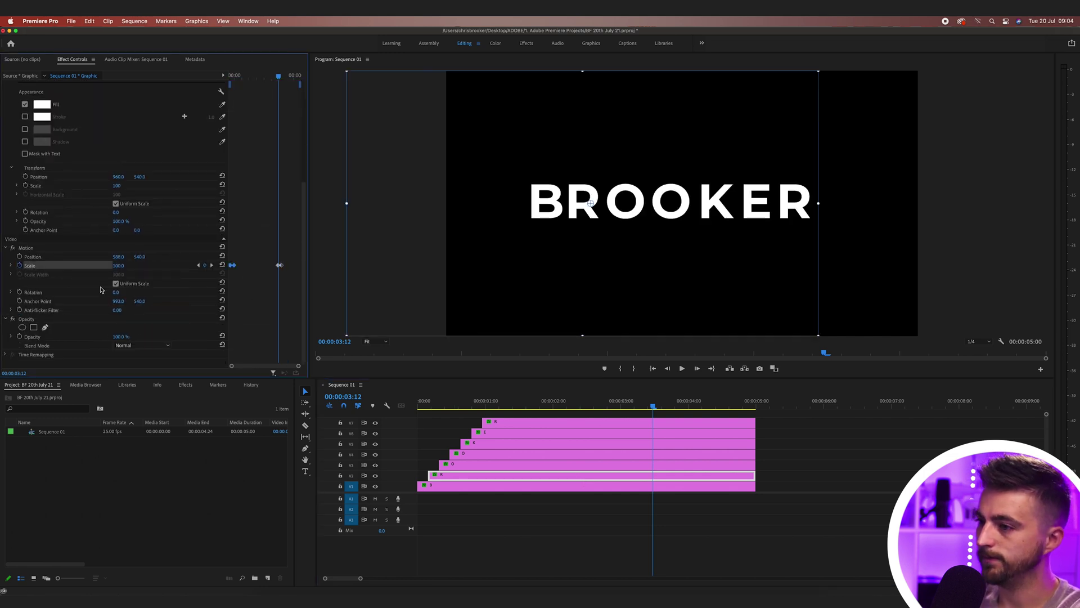
Paste the exit Scale keyframes into both O clips on V3 and V4 at 00:00:03:12.
{"action": "left_click", "coordinate": [646, 466]}
{"action": "left_click", "coordinate": [37, 267]}
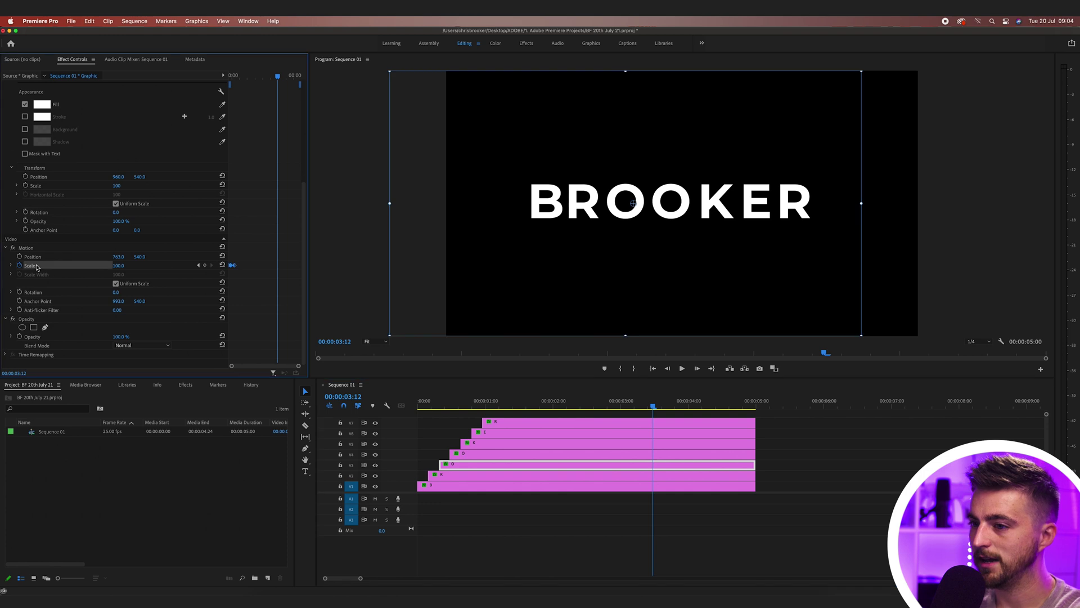
{"action": "left_click", "coordinate": [598, 454]}
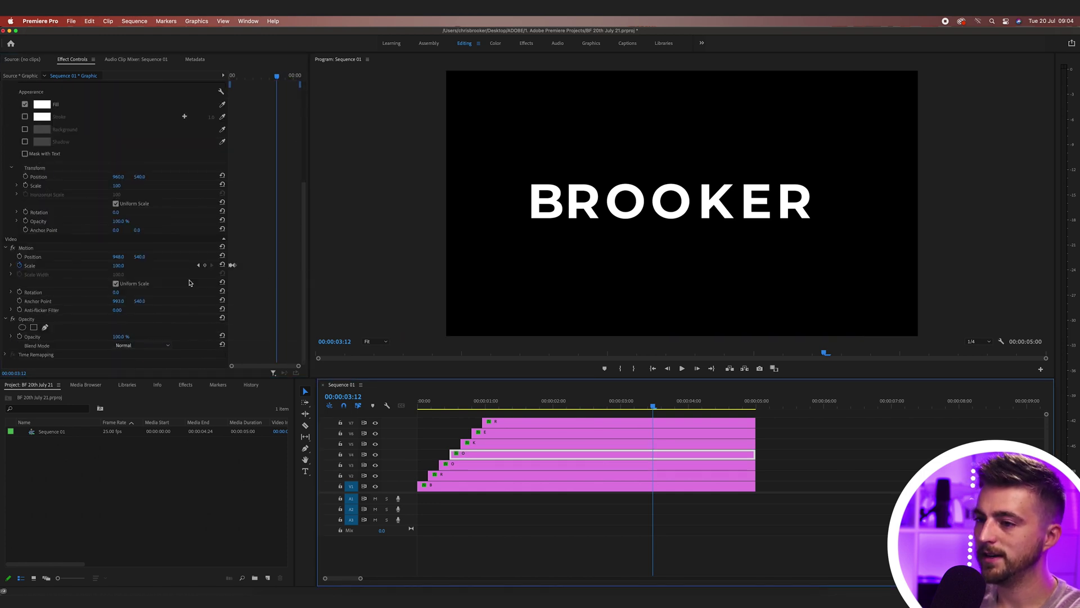
{"action": "left_click", "coordinate": [31, 265]}
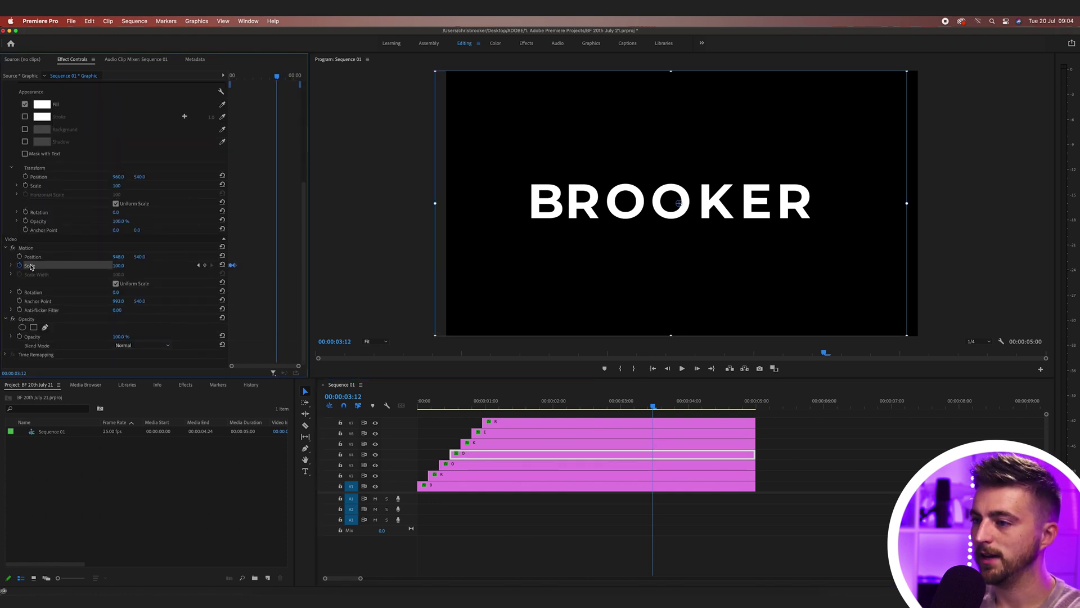
Paste the exit Scale keyframes into the K, E and last R clips on V5 to V7 at 00:00:03:12.
{"action": "left_click", "coordinate": [642, 444]}
{"action": "left_click", "coordinate": [34, 265]}
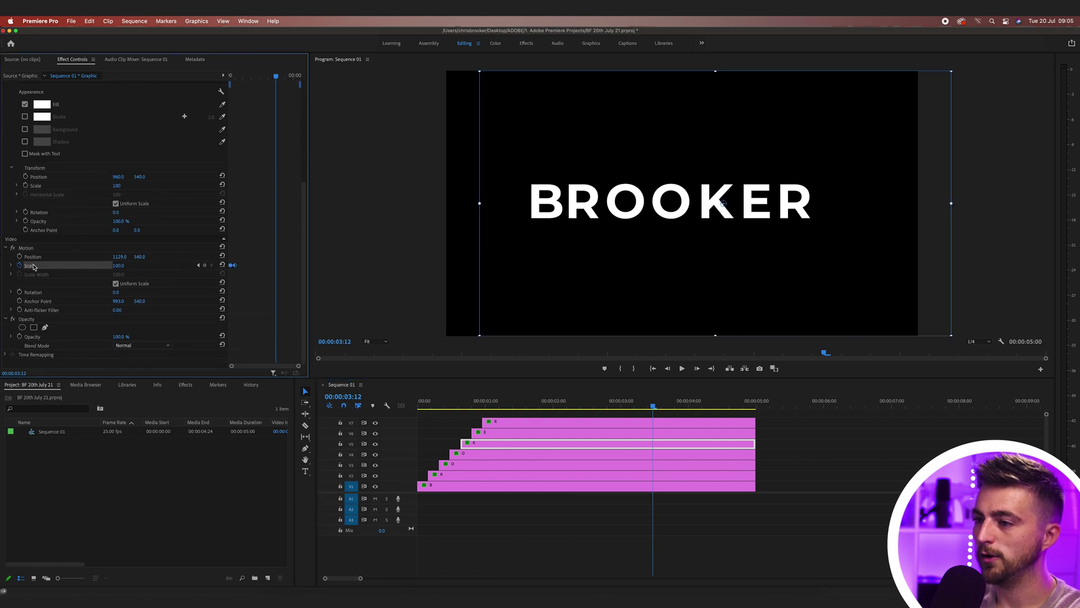
{"action": "left_click", "coordinate": [619, 433]}
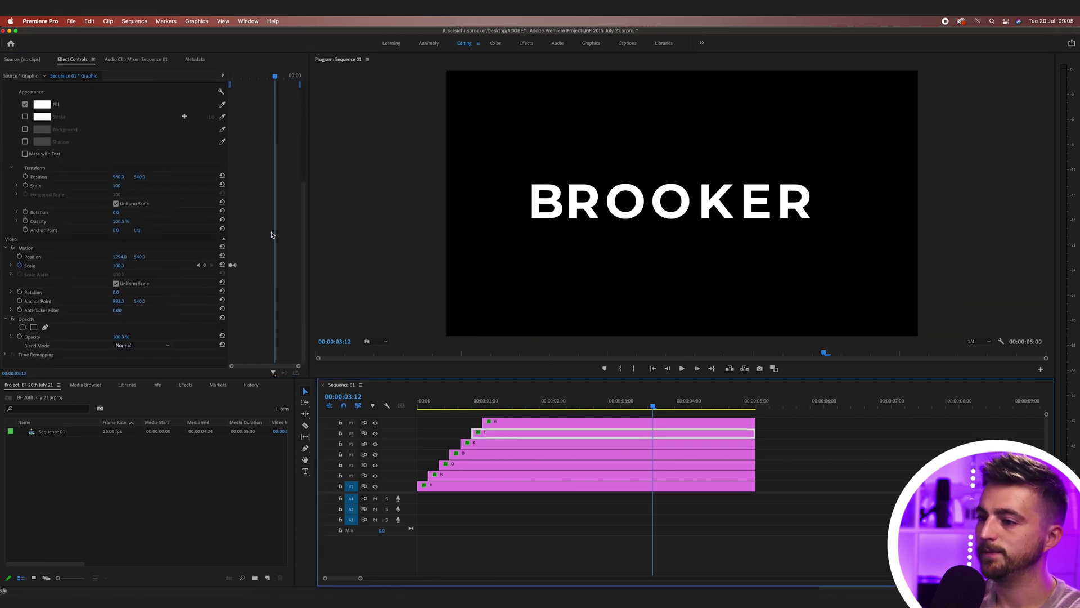
{"action": "left_click", "coordinate": [33, 266]}
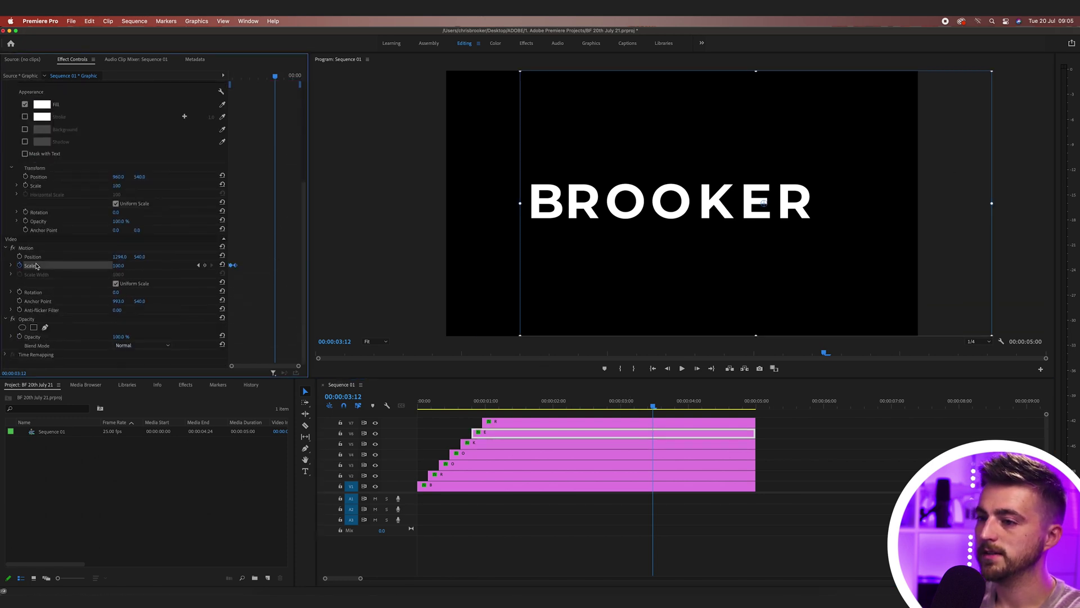
{"action": "left_click", "coordinate": [591, 422]}
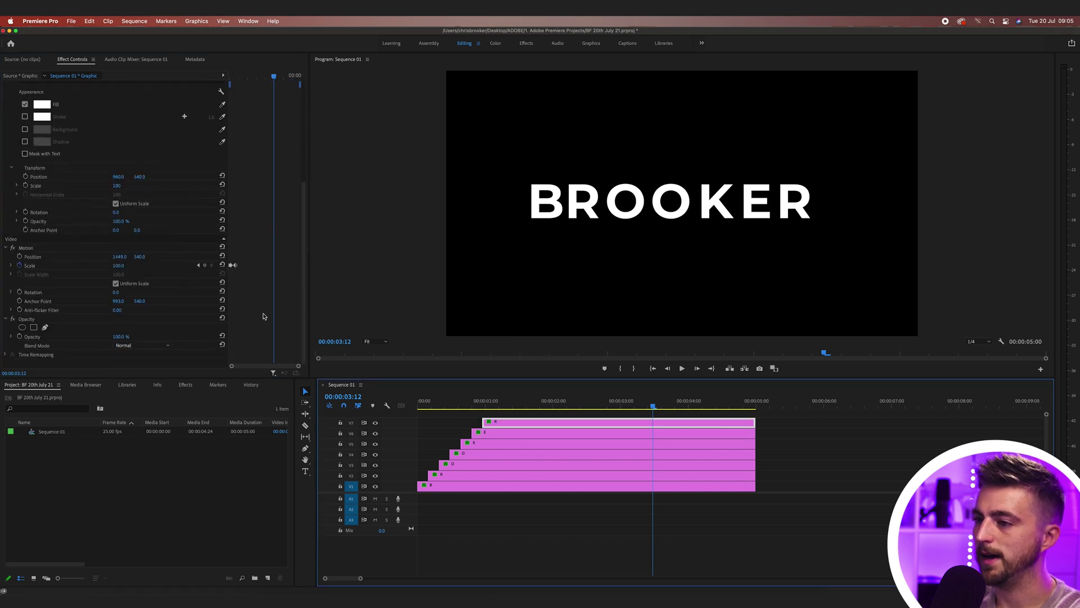
{"action": "left_click", "coordinate": [36, 267]}
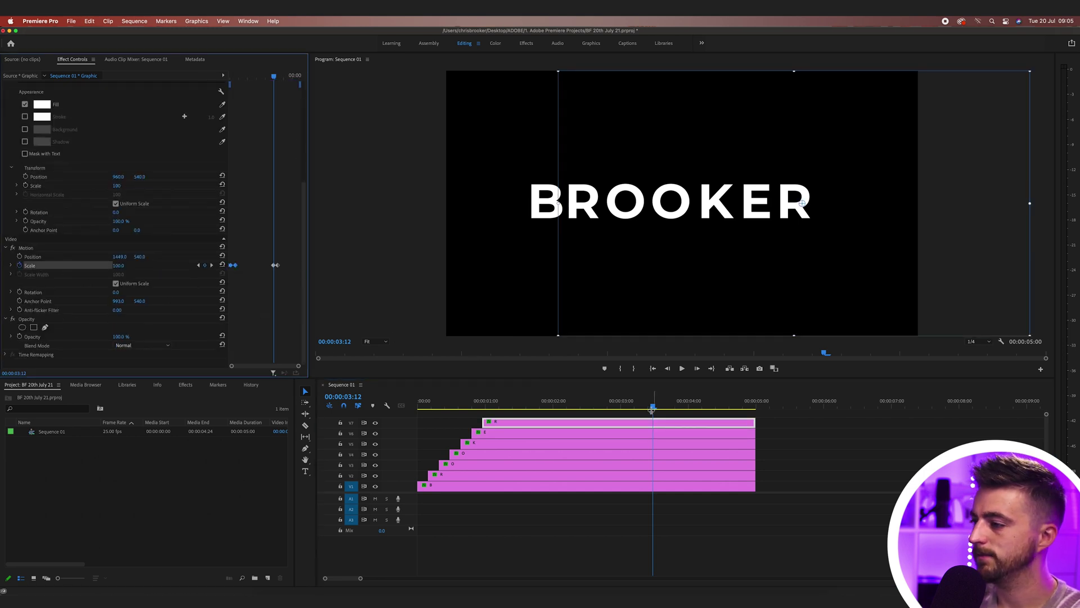
Play the sequence from the start to check all letters scaling out together.
{"action": "left_click_drag", "start_coordinate": [652, 406], "coordinate": [419, 406]}
{"action": "key", "text": "space"}
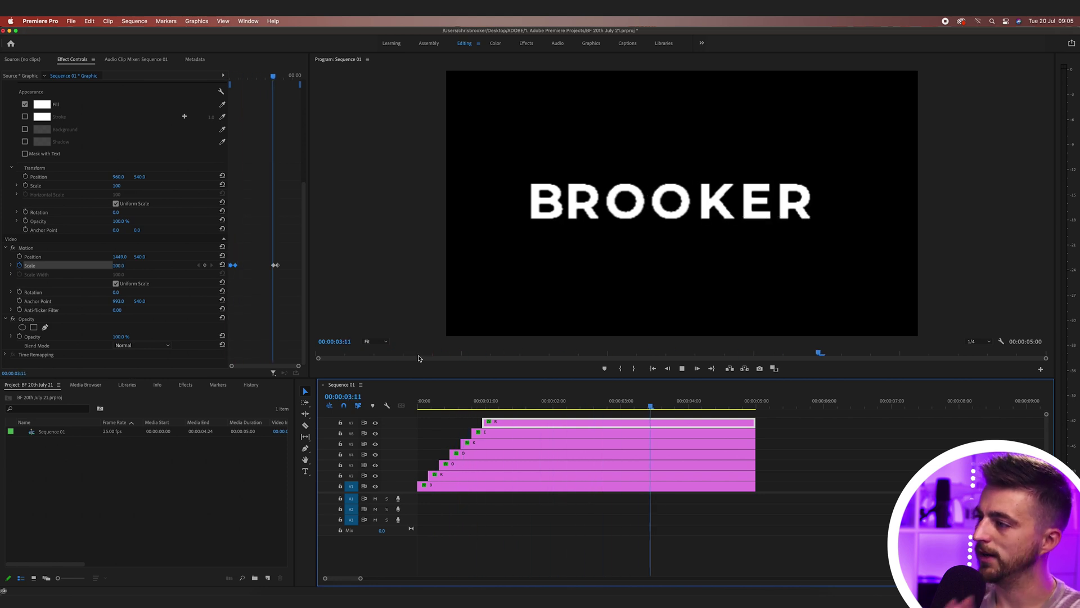
{"action": "key", "text": "space"}
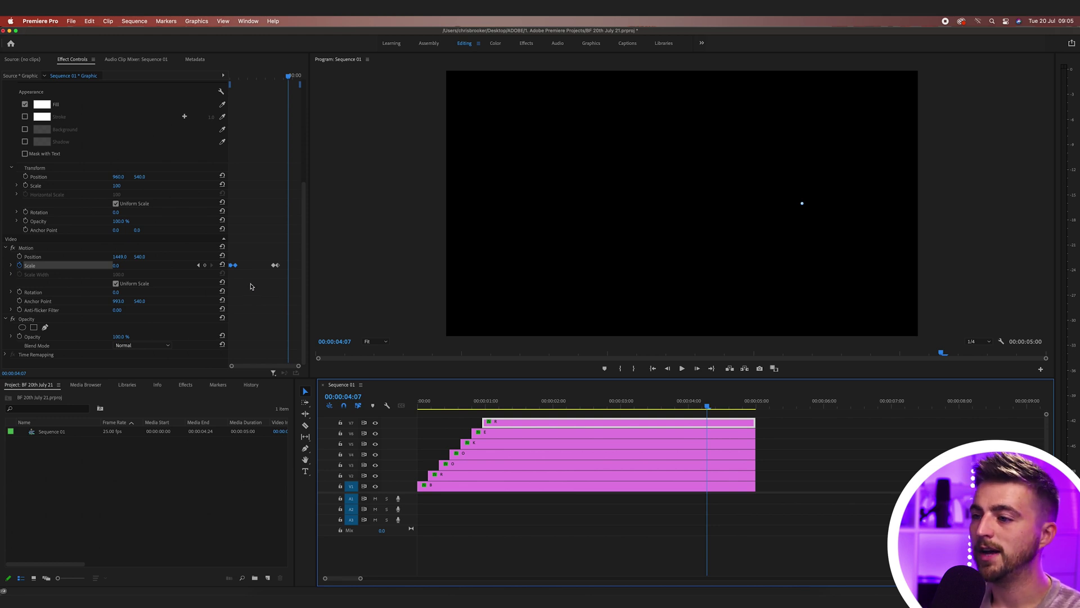
Try moving the last R clip's exit Scale keyframes to end at about 00:00:04:07 and preview the exit.
{"action": "left_click_drag", "start_coordinate": [265, 261], "coordinate": [289, 273]}
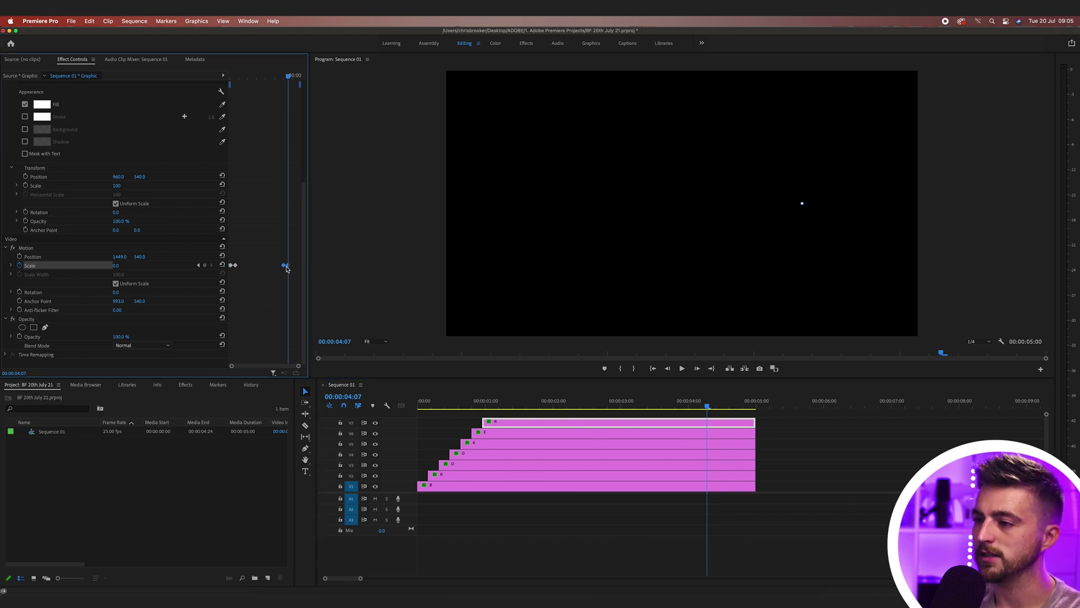
{"action": "left_click", "coordinate": [637, 406]}
{"action": "key", "text": "space"}
{"action": "left_click", "coordinate": [636, 407]}
{"action": "key", "text": "space"}
{"action": "key", "text": "space"}
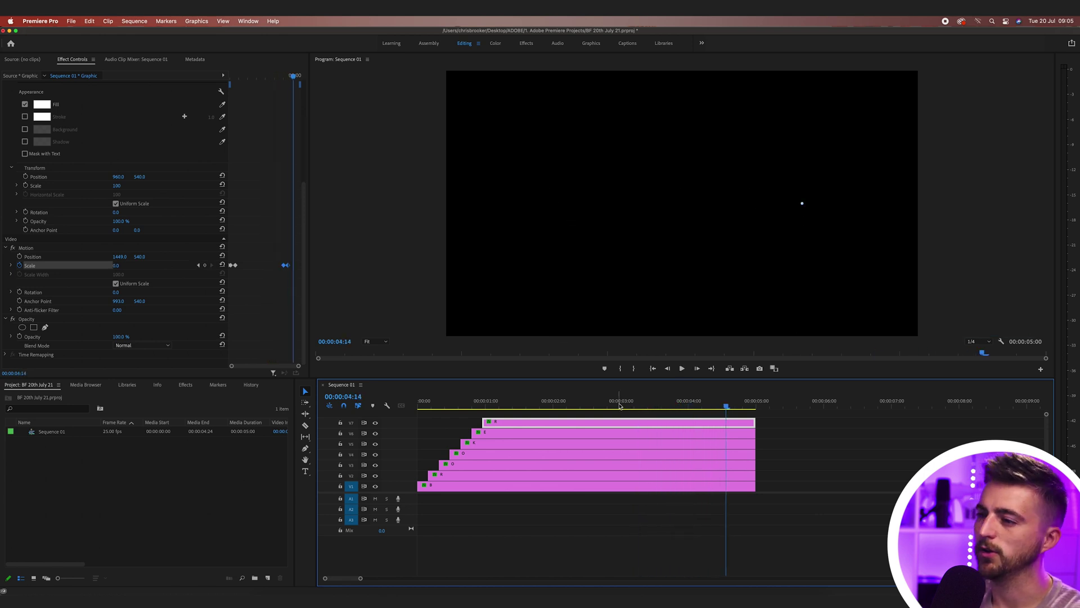
Replay the title from the sequence start to review how the letters pop in one after another.
{"action": "key", "text": "Home"}
{"action": "key", "text": "space"}
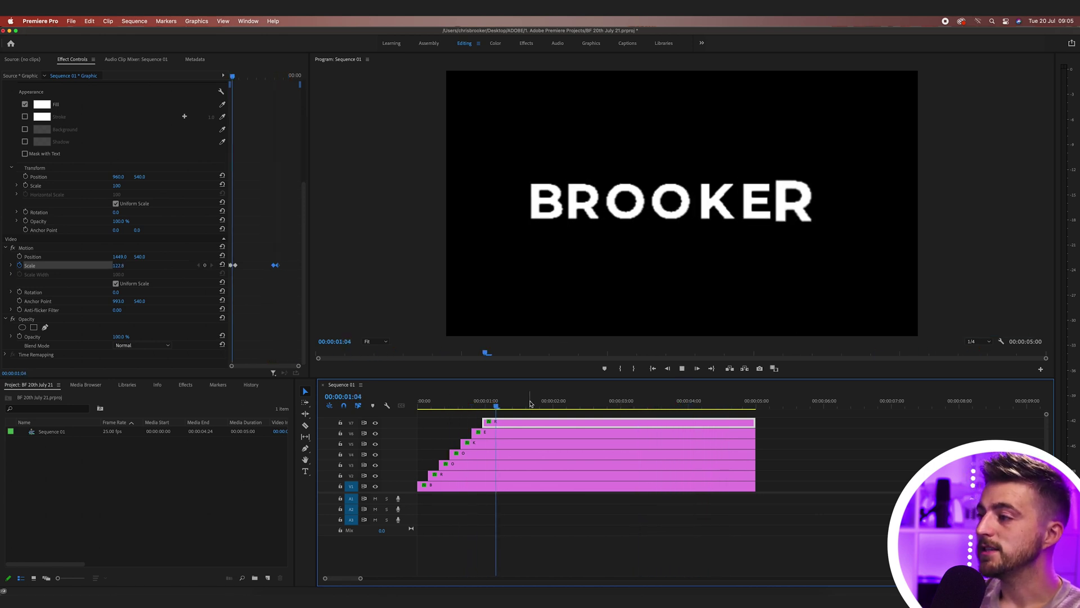
{"action": "left_click", "coordinate": [705, 175]}
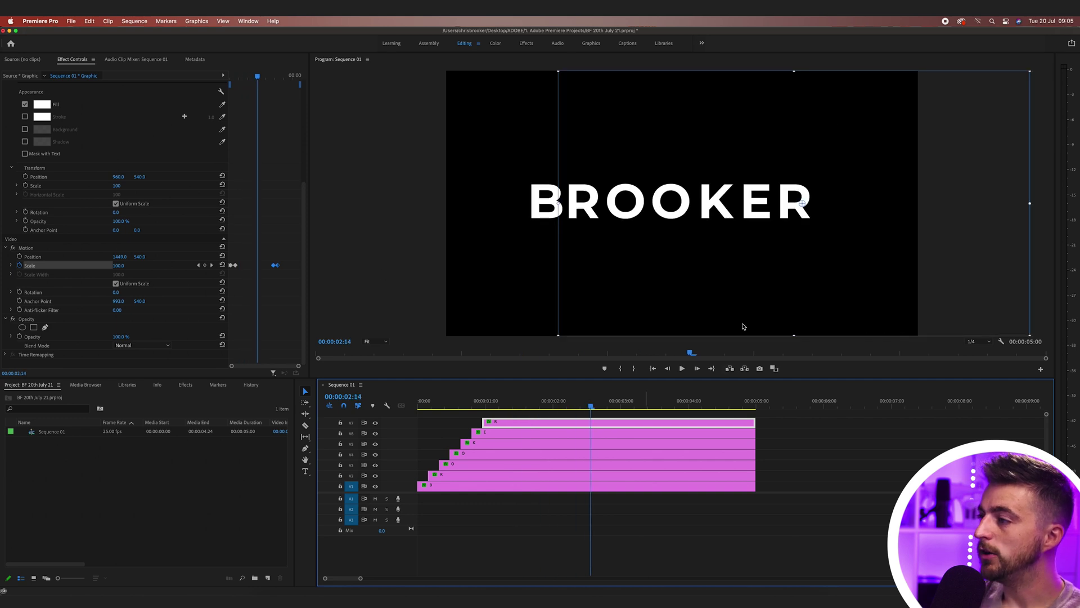
{"action": "key", "text": "Home"}
{"action": "key", "text": "space"}
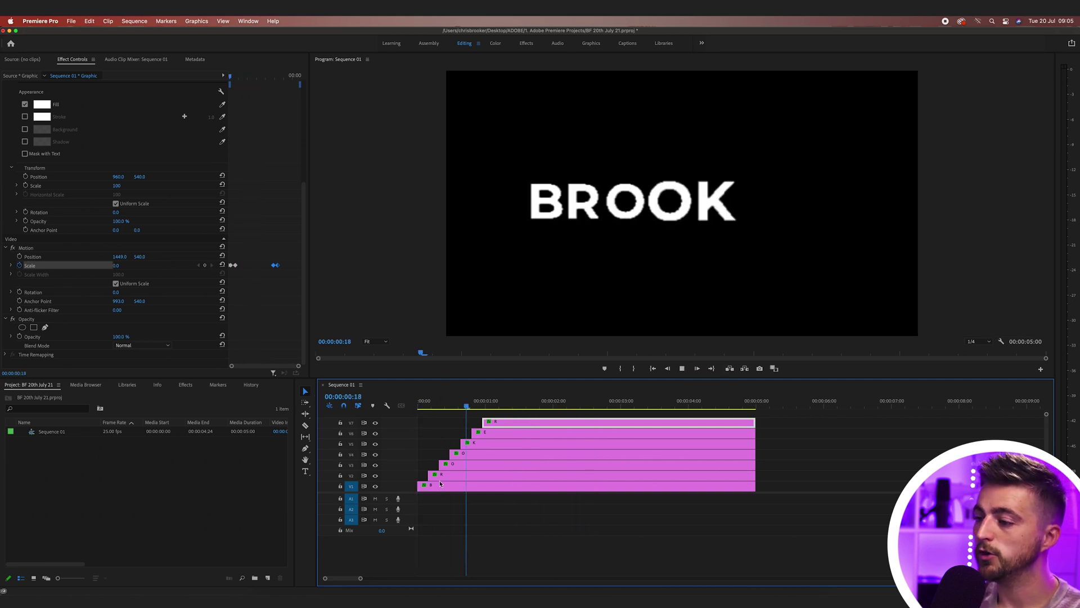
{"action": "key", "text": "space"}
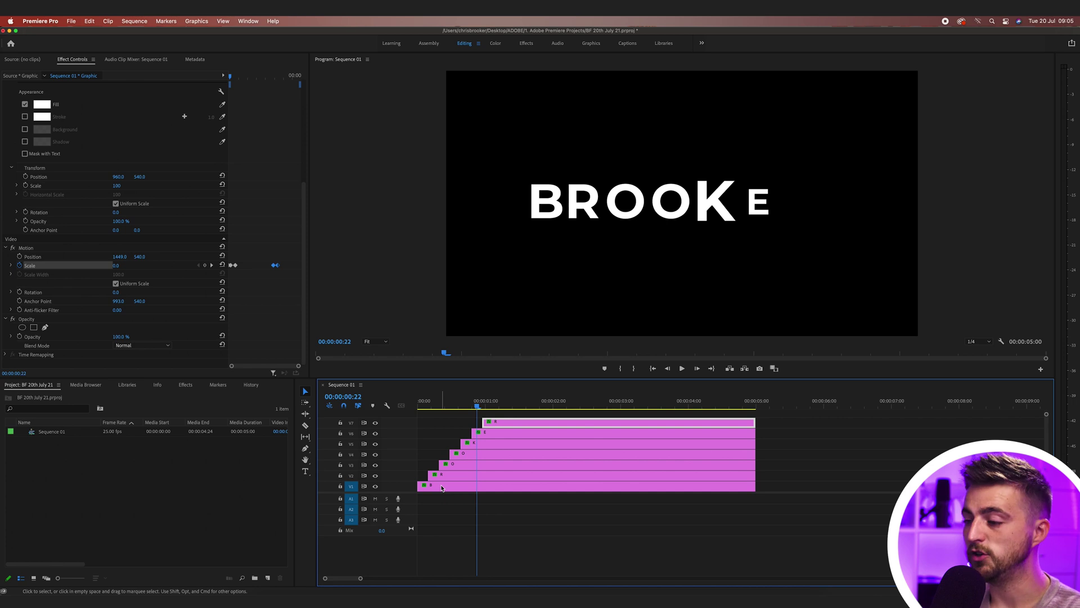
Turn on Rotation animation for the B clip on V1 with a 0.0 keyframe at 00:00:00:10.
{"action": "left_click", "coordinate": [441, 486]}
{"action": "left_click_drag", "start_coordinate": [474, 402], "coordinate": [419, 401]}
{"action": "scroll", "coordinate": [275, 306], "scroll_direction": "down", "scroll_amount": 5}
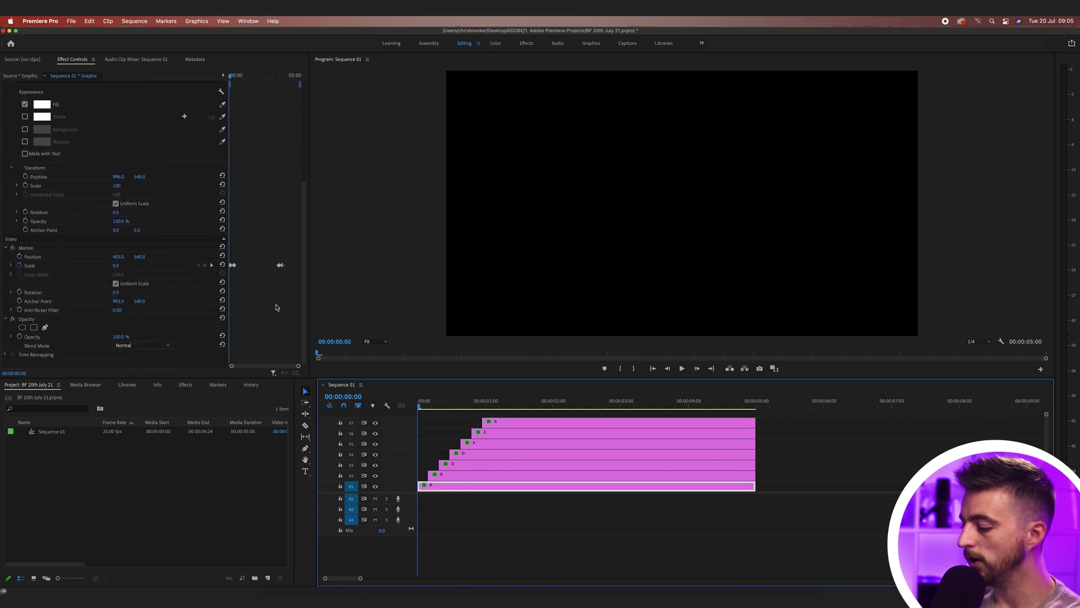
{"action": "key", "text": "equal"}
{"action": "key", "text": "equal"}
{"action": "left_click", "coordinate": [271, 298]}
{"action": "key", "text": "equal"}
{"action": "key", "text": "equal"}
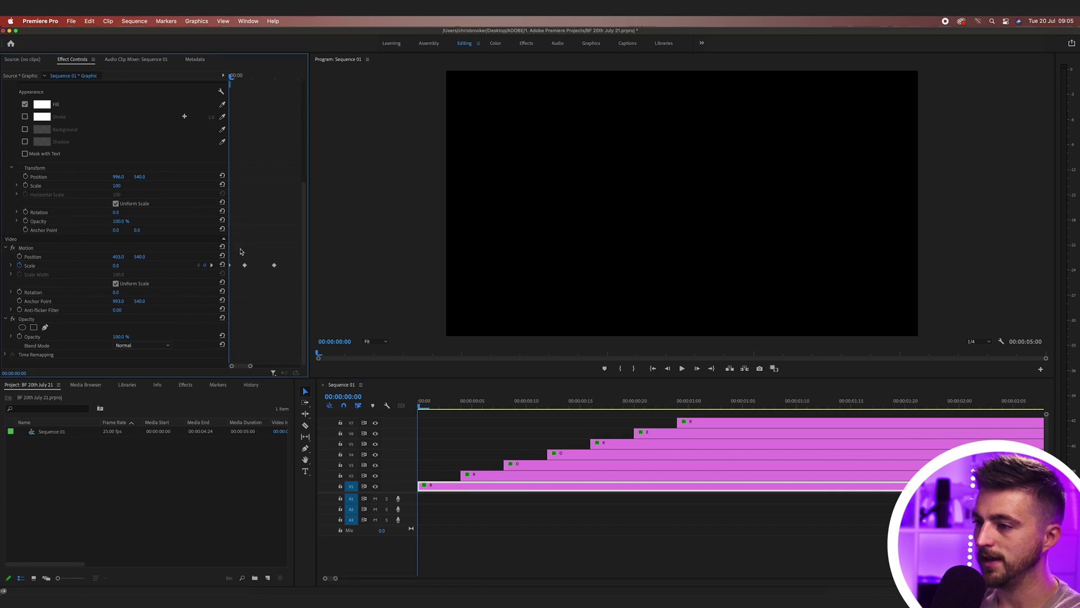
{"action": "key", "text": "Right"}
{"action": "key", "text": "Right"}
{"action": "key", "text": "Right"}
{"action": "key", "text": "Right"}
{"action": "key", "text": "Right"}
{"action": "key", "text": "Right"}
{"action": "key", "text": "Right"}
{"action": "key", "text": "Right"}
{"action": "key", "text": "Right"}
{"action": "key", "text": "Right"}
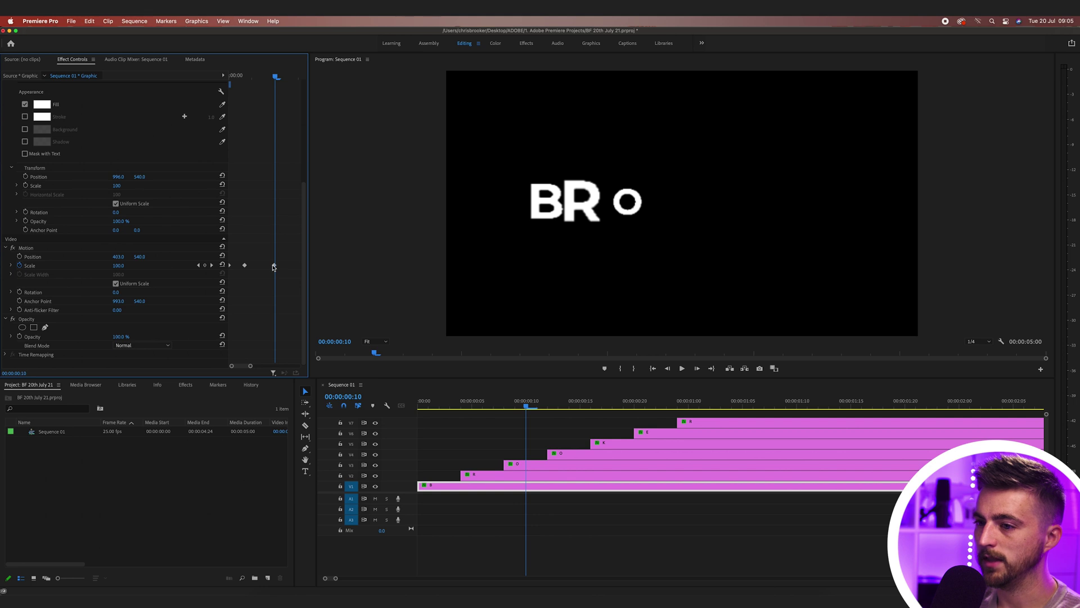
{"action": "left_click", "coordinate": [19, 292]}
Set the B clip's Rotation to about 29° at 00:00:00:04.
{"action": "key", "text": "Left"}
{"action": "key", "text": "Left"}
{"action": "key", "text": "Left"}
{"action": "key", "text": "Left"}
{"action": "key", "text": "Left"}
{"action": "key", "text": "Left"}
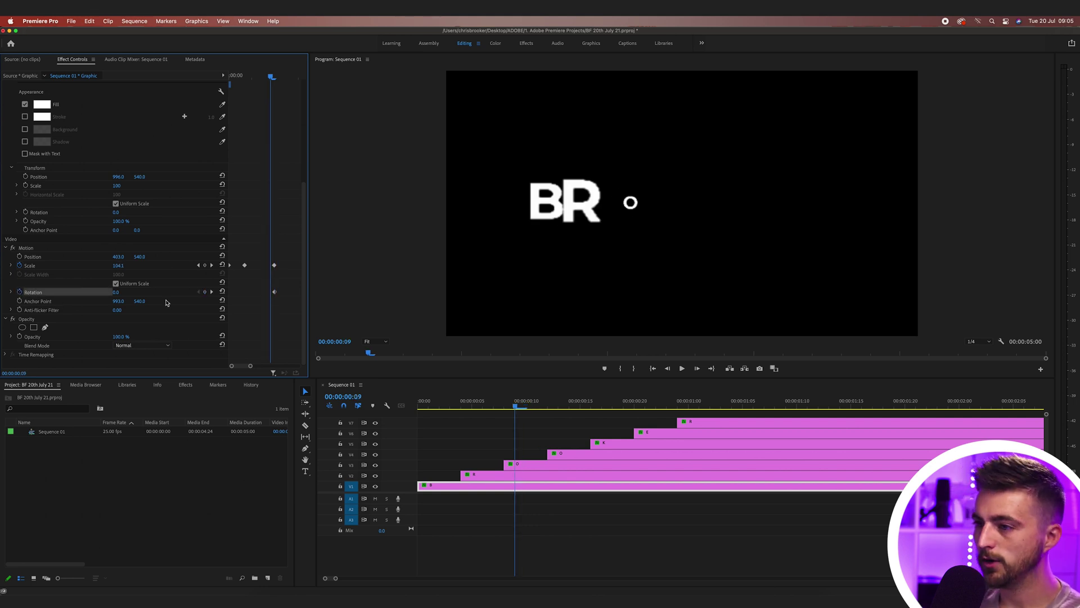
{"action": "left_click_drag", "start_coordinate": [116, 292], "coordinate": [132, 292]}
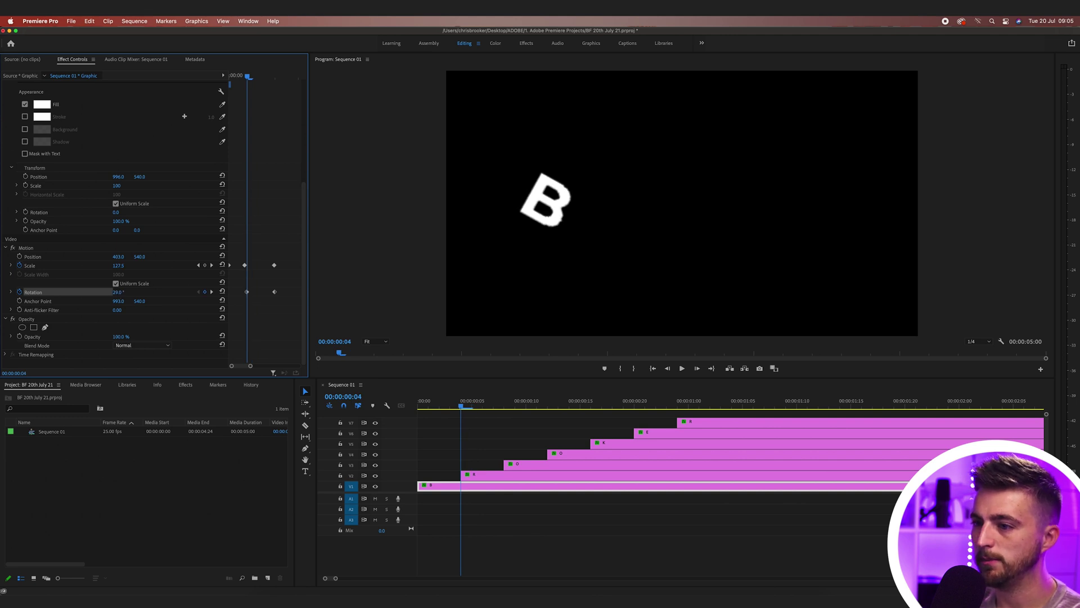
Add a starting Rotation keyframe to the B clip at 00:00:00:00.
{"action": "key", "text": "Left"}
{"action": "key", "text": "Left"}
{"action": "key", "text": "Left"}
{"action": "key", "text": "Left"}
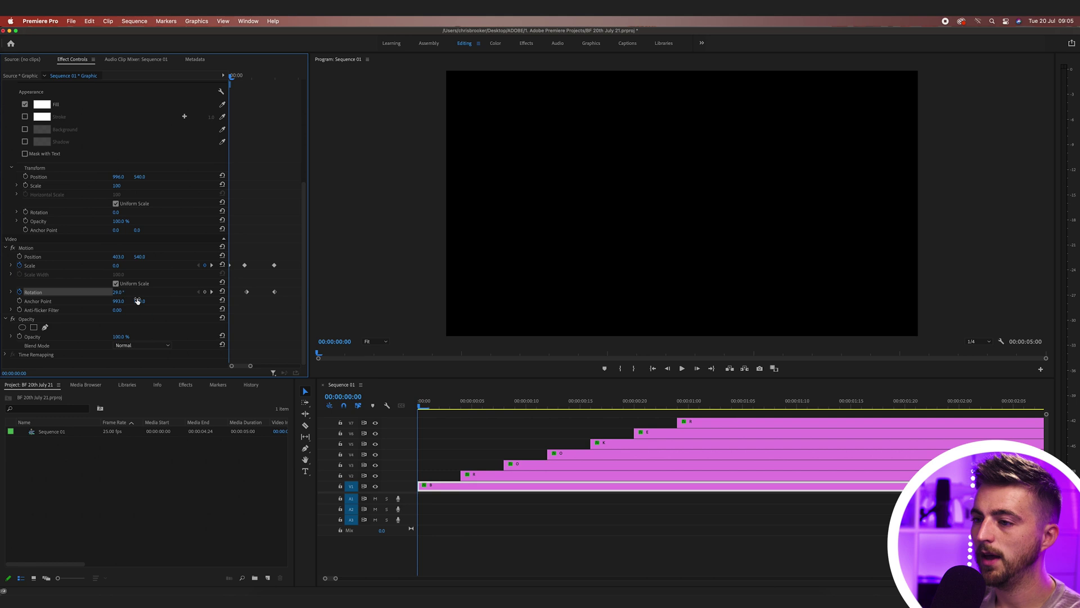
{"action": "left_click", "coordinate": [282, 324]}
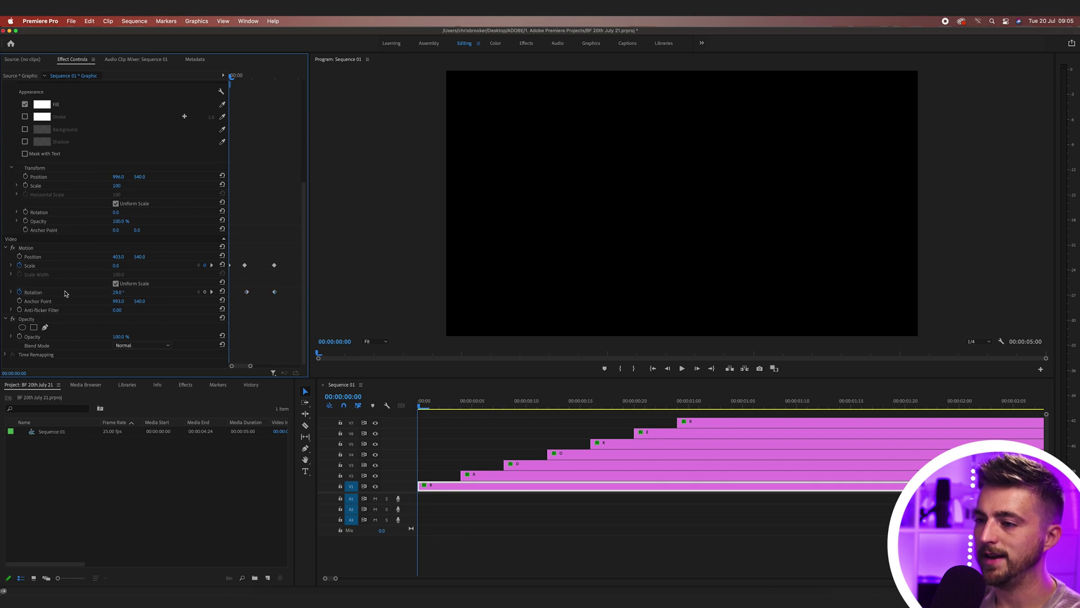
Play the title from the sequence start to check the B's rotation as it pops in.
{"action": "key", "text": "space"}
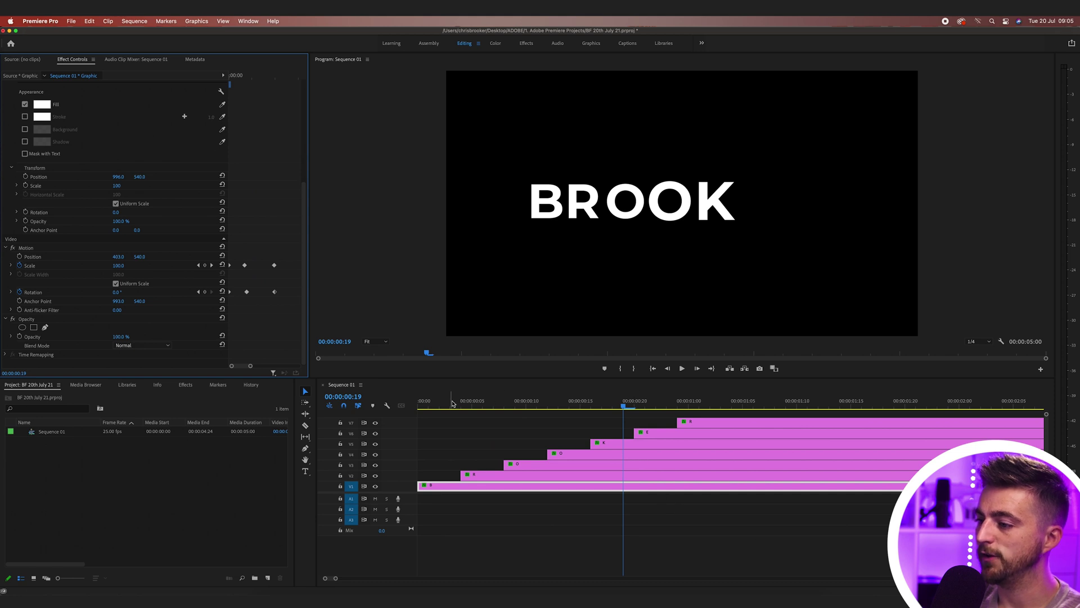
{"action": "left_click", "coordinate": [419, 402]}
{"action": "key", "text": "space"}
{"action": "key", "text": "space"}
{"action": "left_click", "coordinate": [419, 401]}
{"action": "key", "text": "space"}
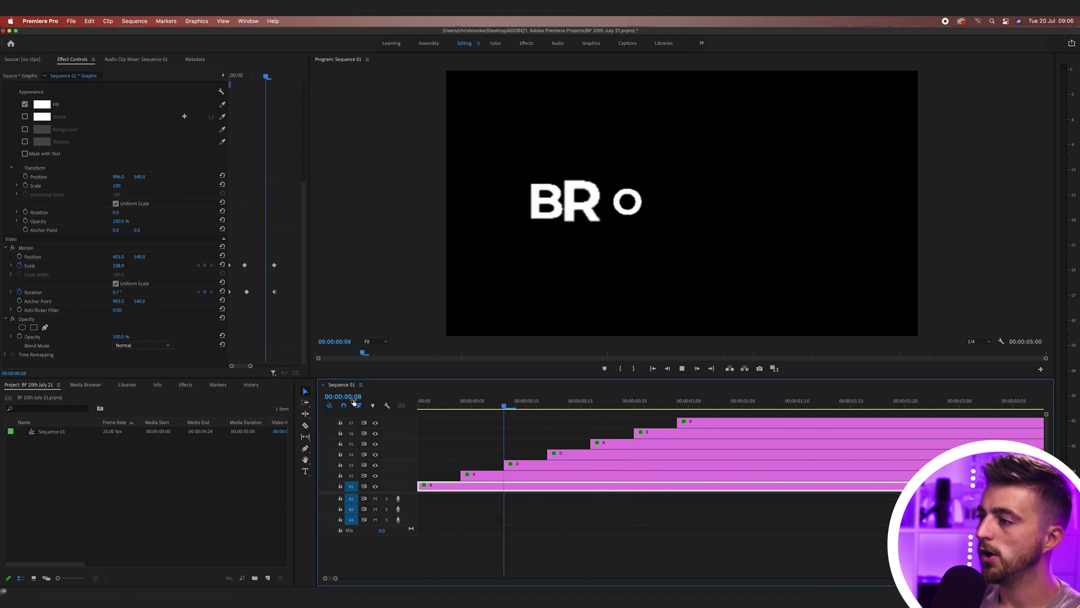
{"action": "key", "text": "space"}
Set the second O clip's Scale overshoot keyframe on V4 at 00:00:00:16 to 253.0.
{"action": "left_click", "coordinate": [634, 444]}
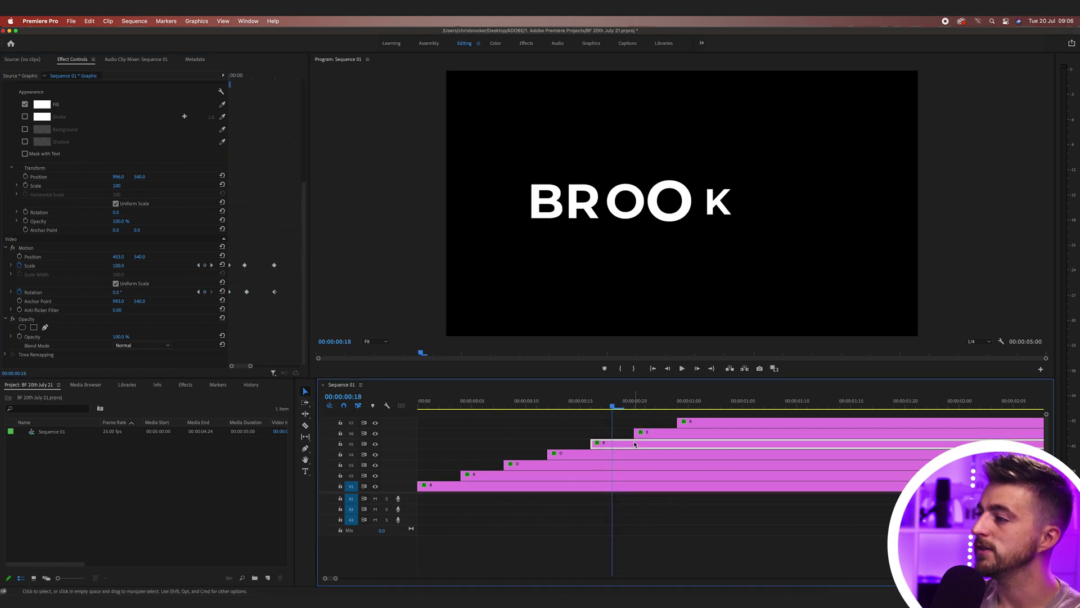
{"action": "left_click", "coordinate": [603, 454]}
{"action": "scroll", "coordinate": [267, 179], "scroll_direction": "down", "scroll_amount": 5}
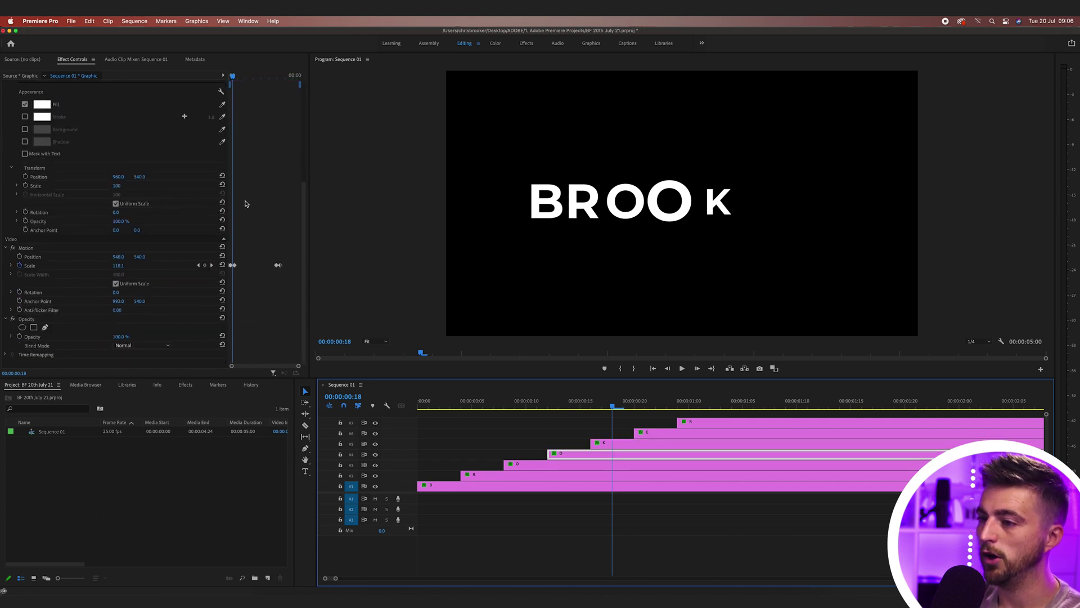
{"action": "key", "text": "equal"}
{"action": "left_click", "coordinate": [263, 197]}
{"action": "key", "text": "equal"}
{"action": "key", "text": "equal"}
{"action": "key", "text": "equal"}
{"action": "left_click_drag", "start_coordinate": [249, 67], "coordinate": [237, 75]}
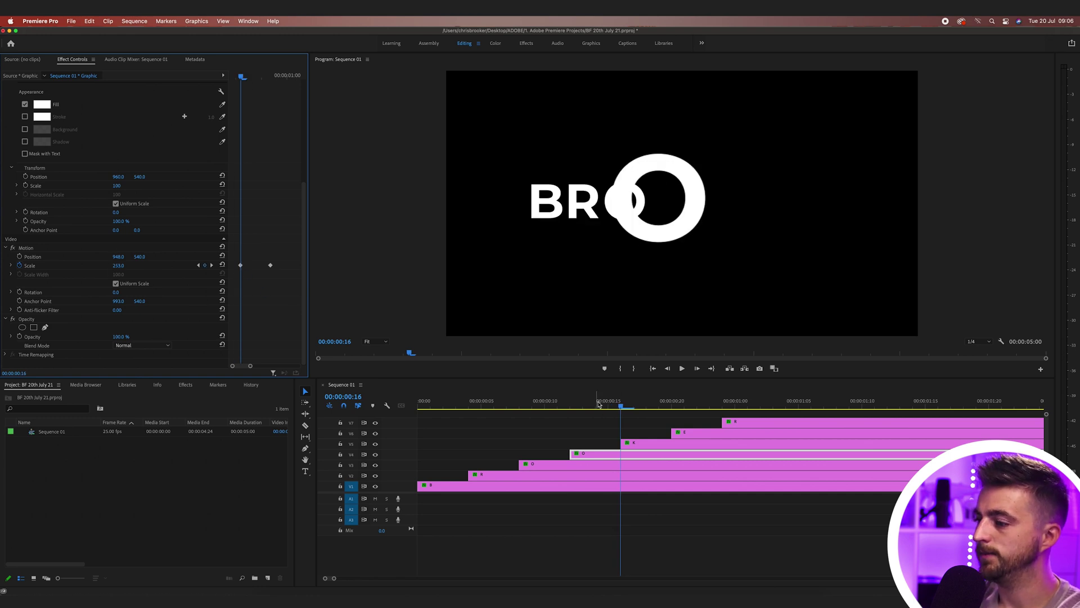
Replay the sequence from the start to check the second O's larger pop and show the full clip lengths.
{"action": "left_click_drag", "start_coordinate": [599, 403], "coordinate": [83, 428]}
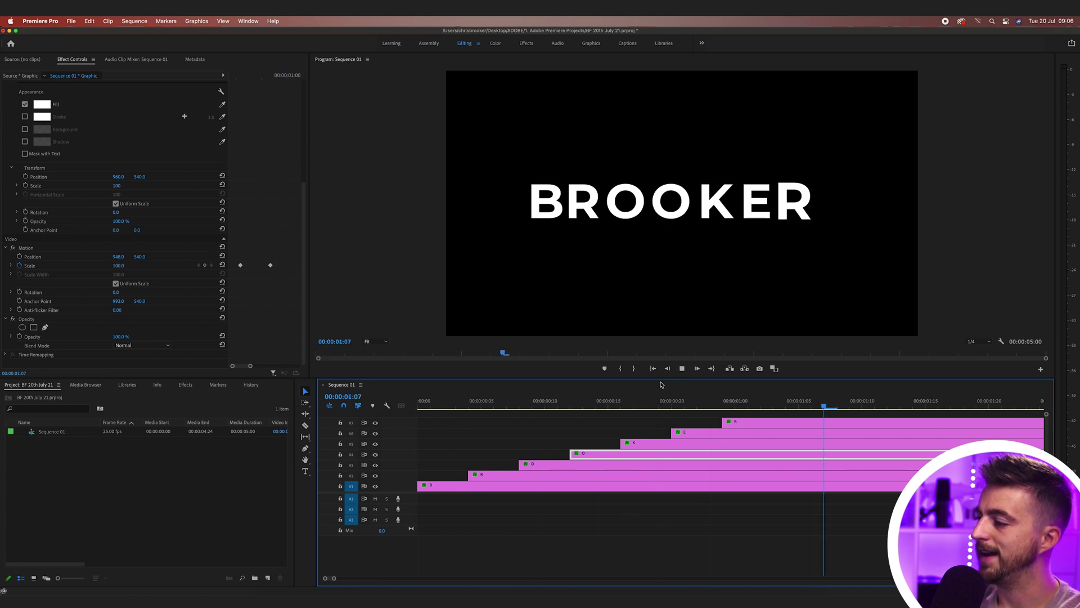
{"action": "left_click_drag", "start_coordinate": [621, 400], "coordinate": [42, 381]}
{"action": "key", "text": "space"}
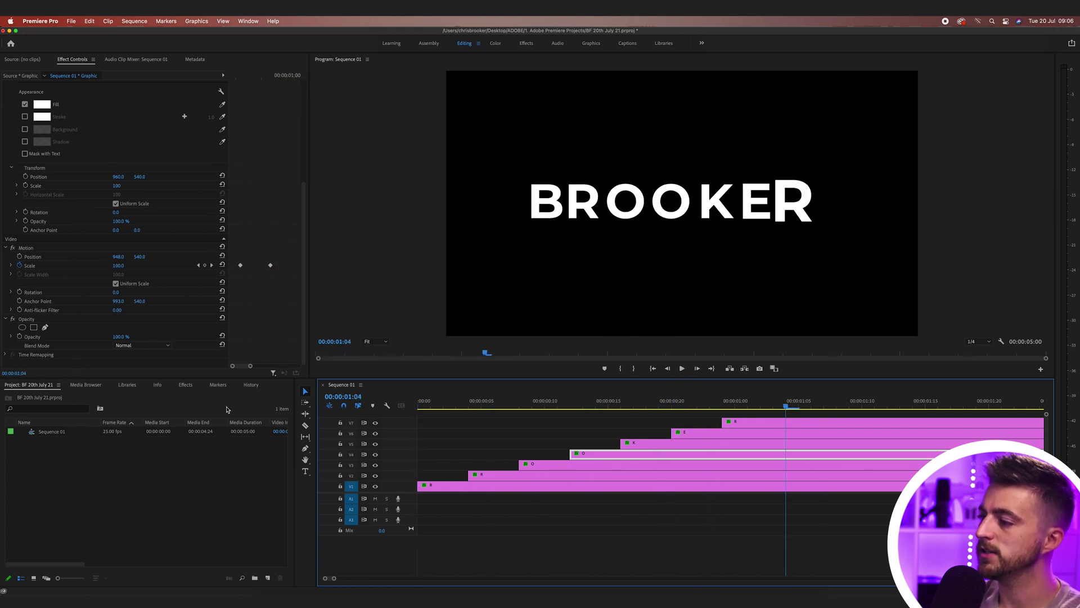
{"action": "key", "text": "minus"}
{"action": "key", "text": "minus"}
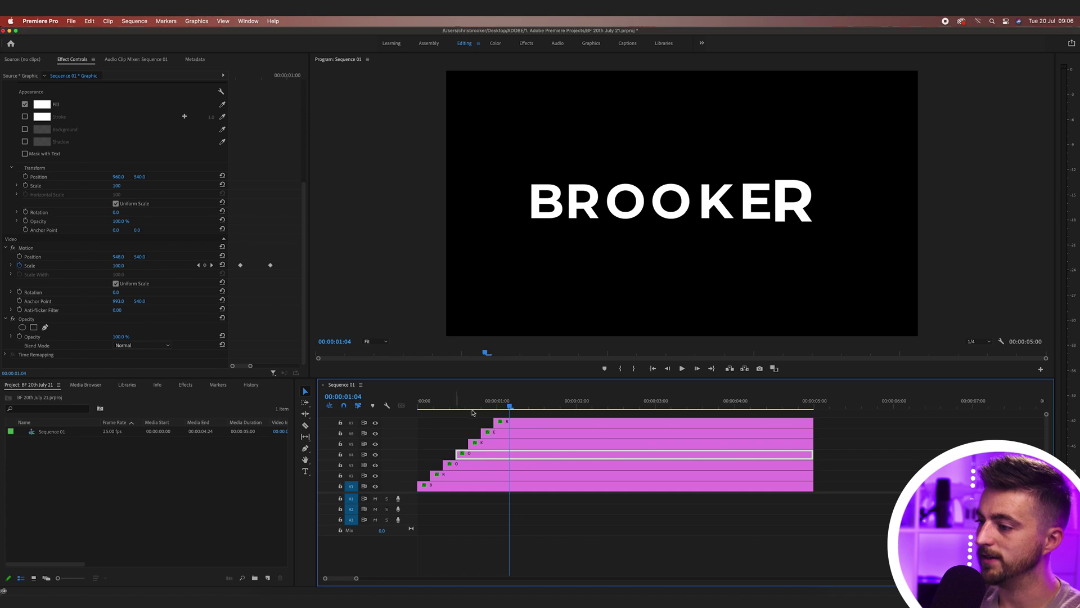